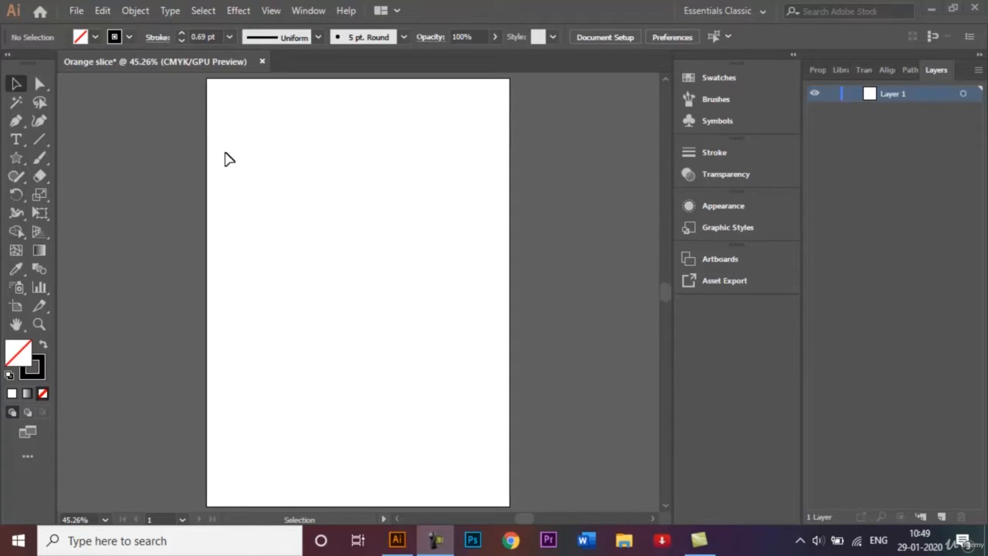
left_click(737, 13)
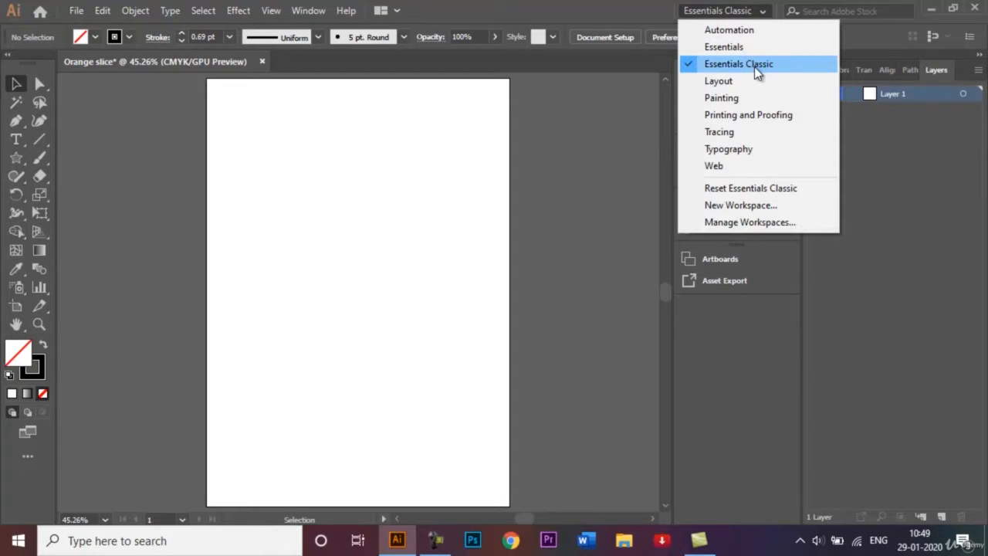
left_click(604, 153)
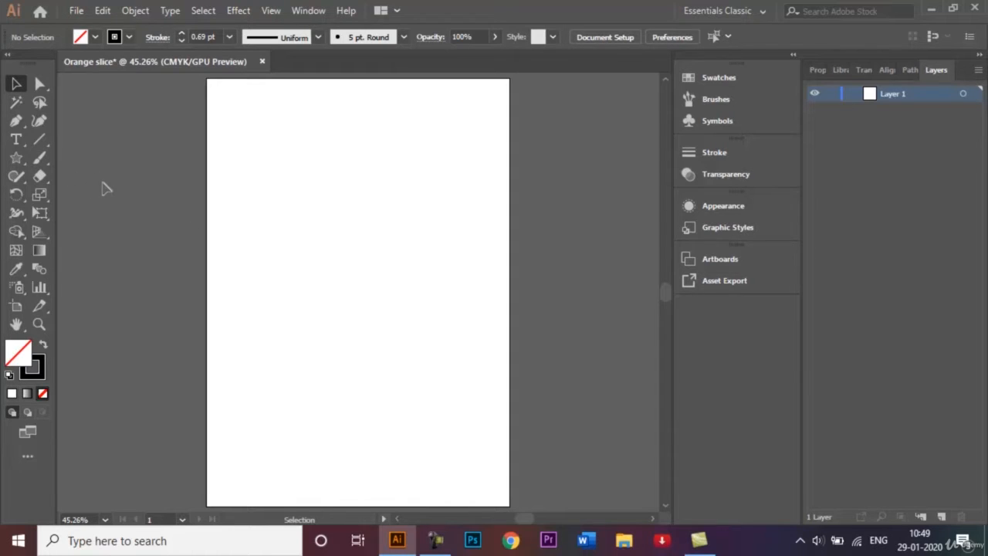
Draw a downward-pointing triangle about 69 mm wide and 61 mm high in the artboard's upper half with the Star tool, using three points.
left_click(19, 159)
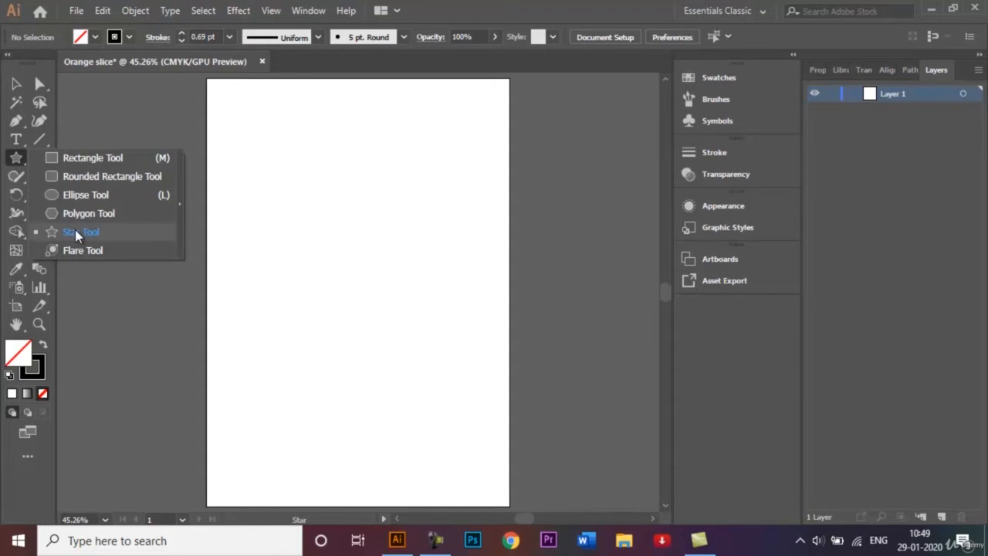
left_click(82, 231)
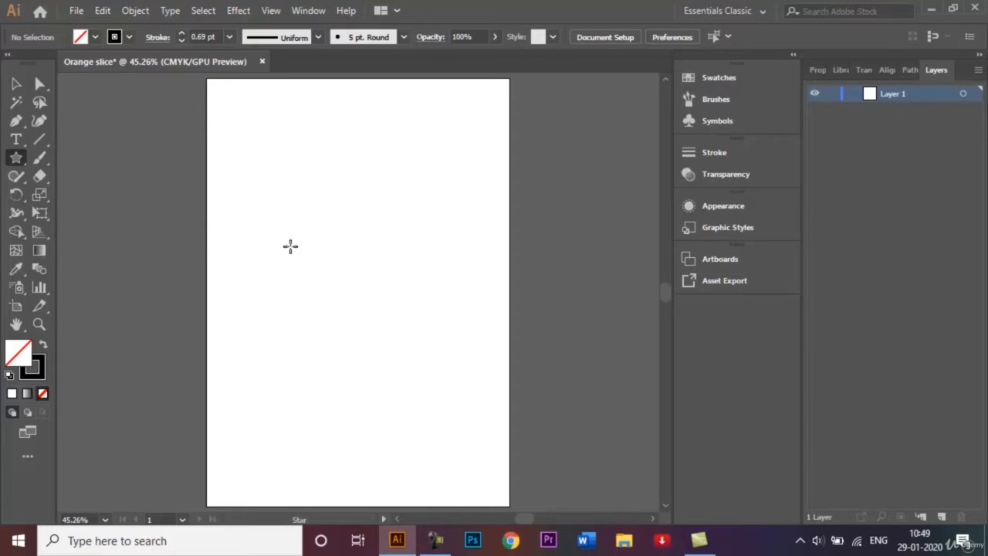
left_click_drag(337, 213, 367, 255)
key("Up")
key("Up")
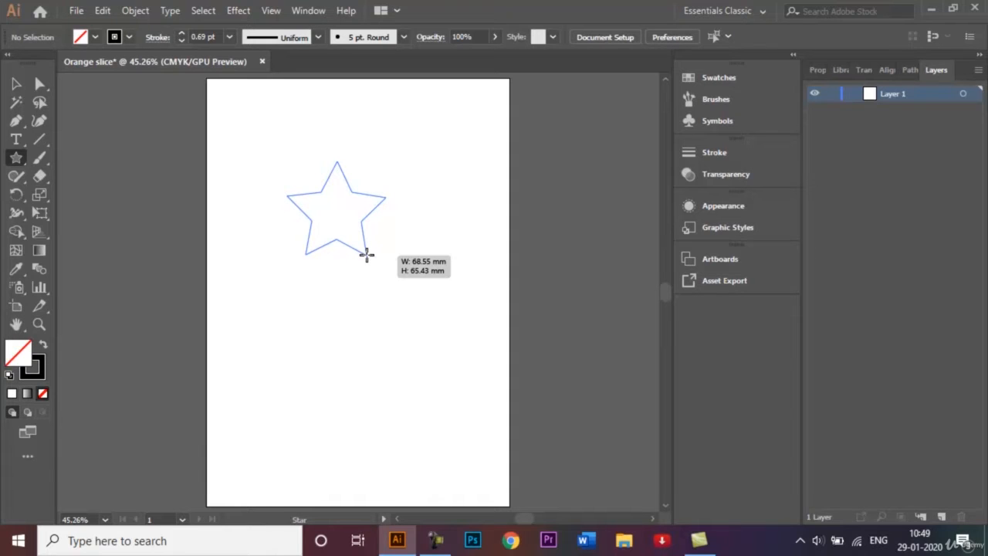
key("Down")
left_click_drag(367, 255, 337, 269)
key("Down")
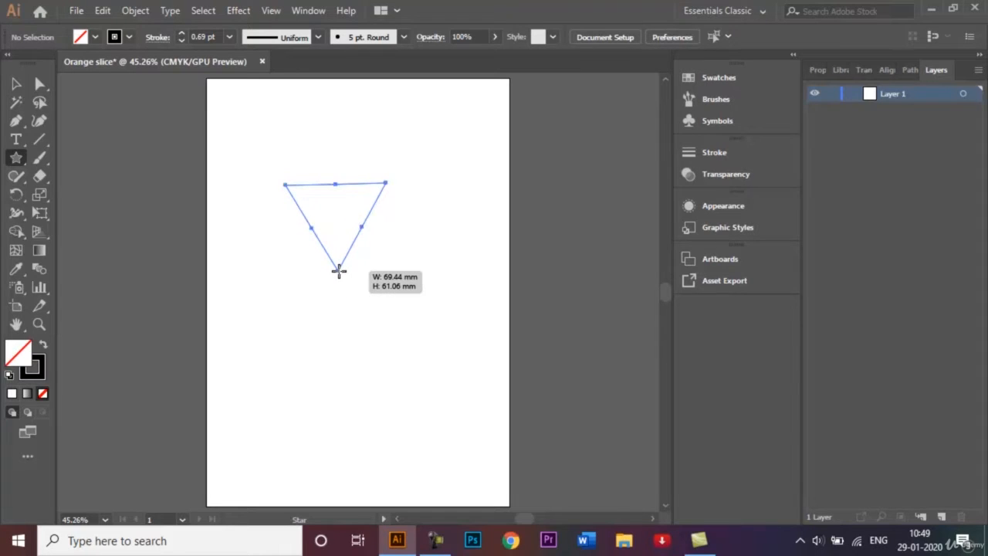
left_click(17, 82)
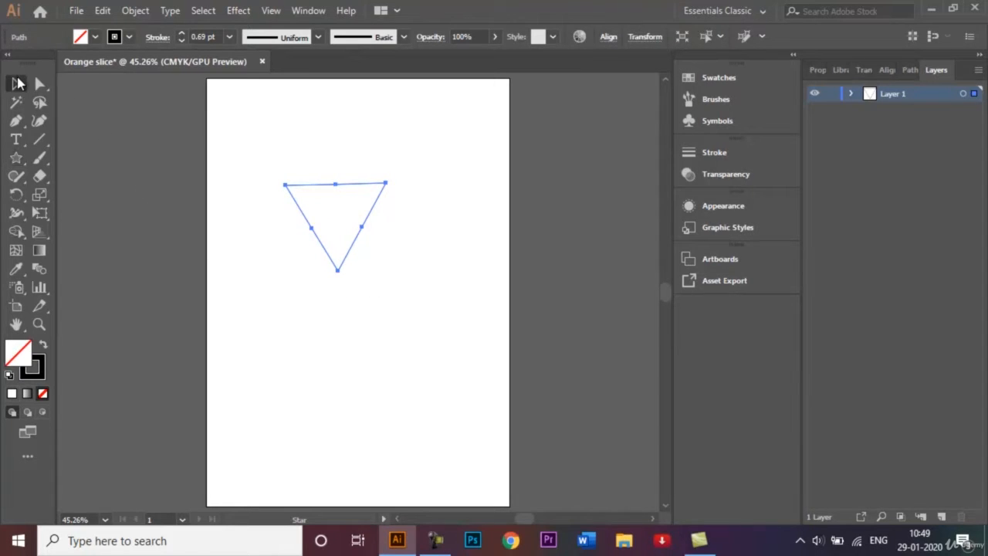
Round all three corners of the triangle to a radius of about 10.7 mm.
left_click(40, 83)
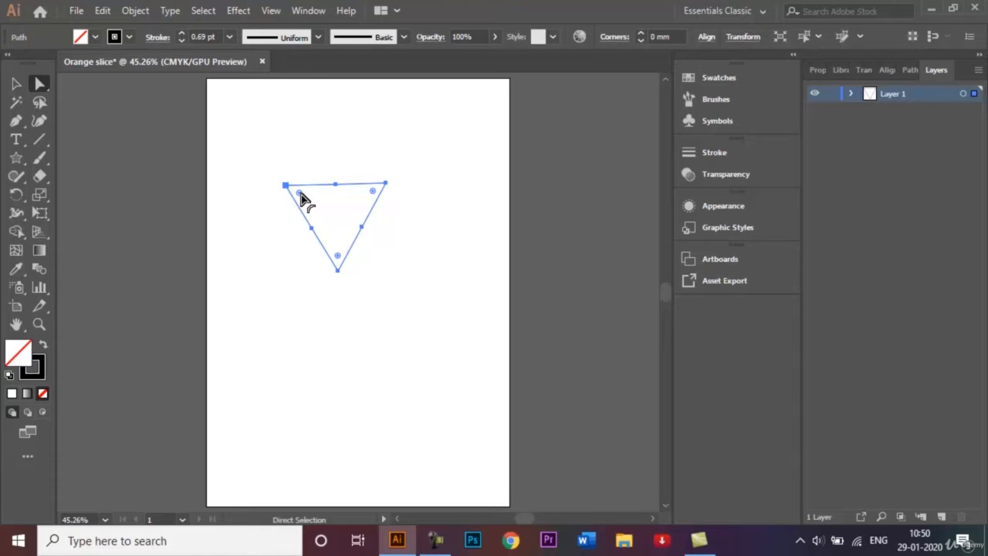
left_click_drag(301, 195, 314, 201)
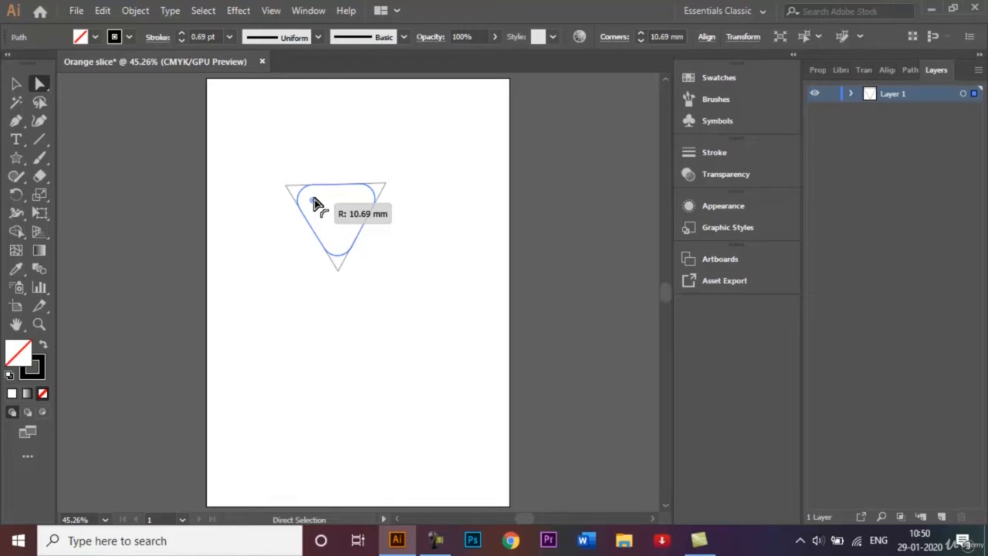
left_click_drag(314, 200, 315, 203)
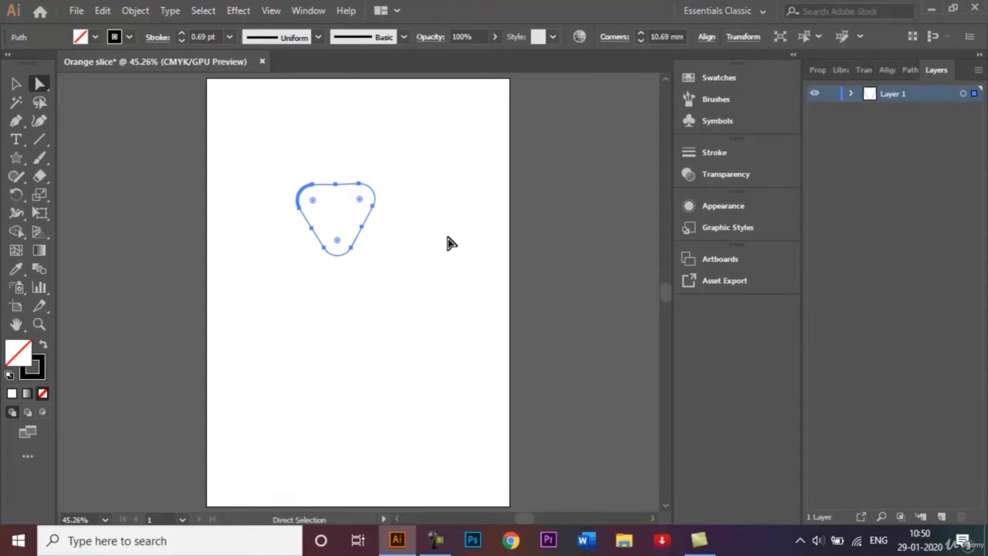
left_click(257, 195)
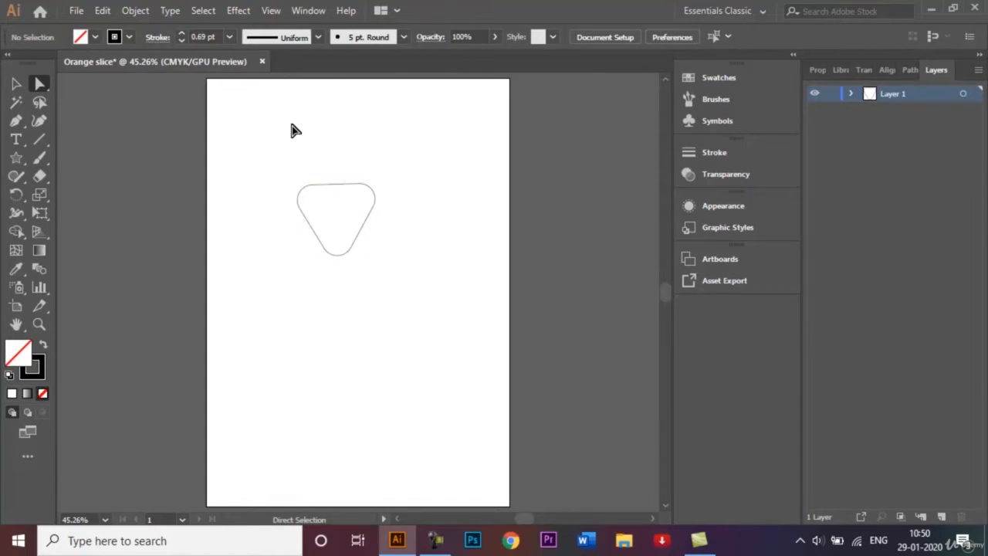
Select the slanted sides' midpoint, bottom-corner and upper-end anchors of the rounded triangle and nudge them down about 1 mm.
key("ctrl+plus")
key("ctrl+plus")
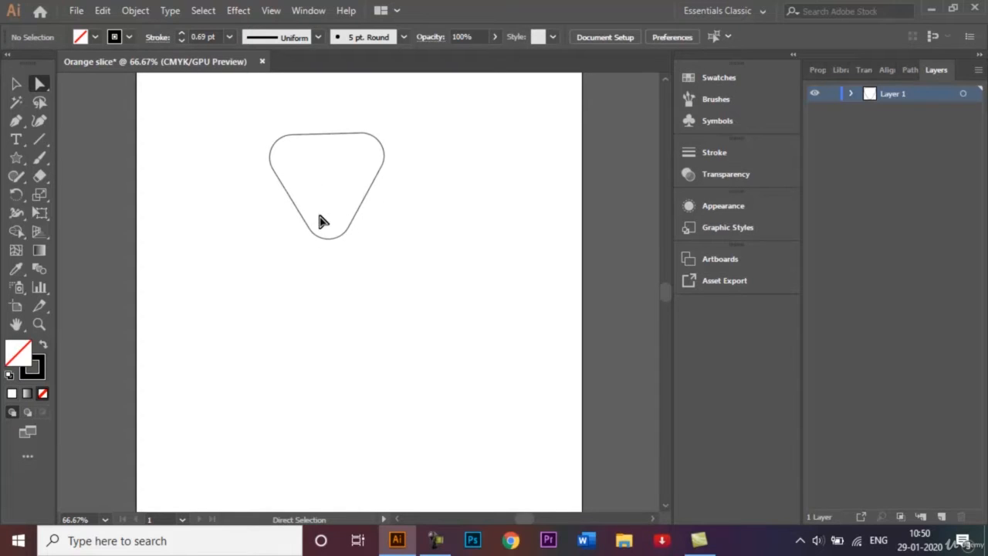
left_click(302, 220)
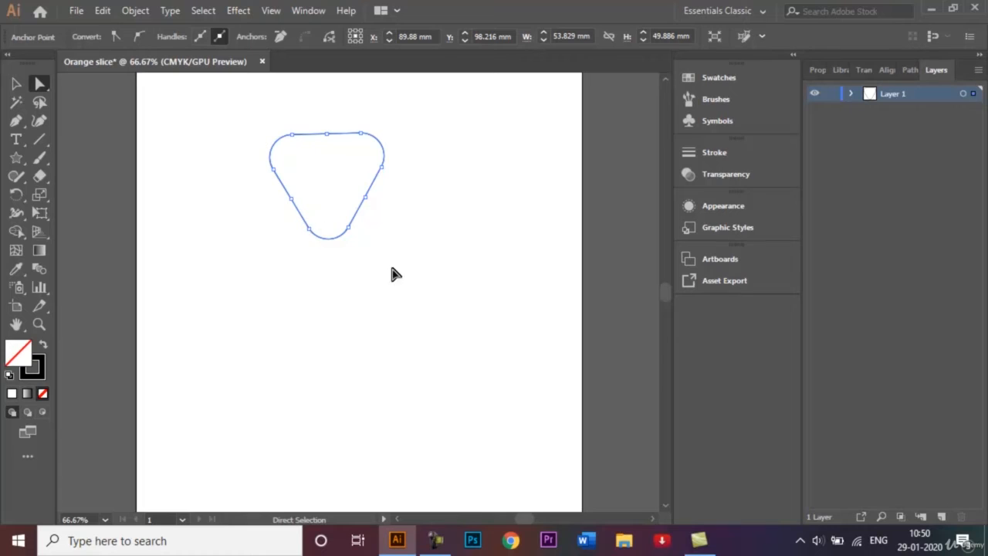
left_click(291, 200)
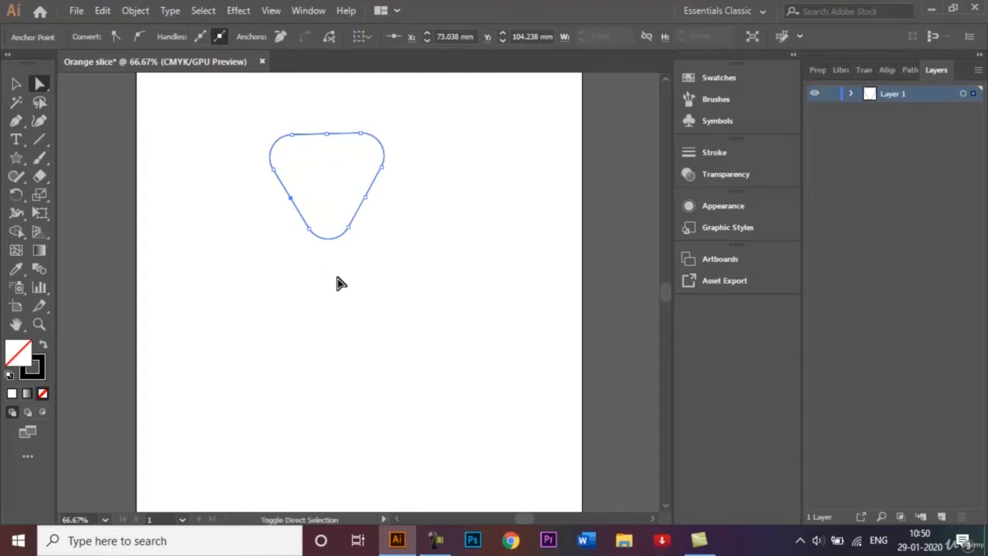
left_click(364, 198, "shift")
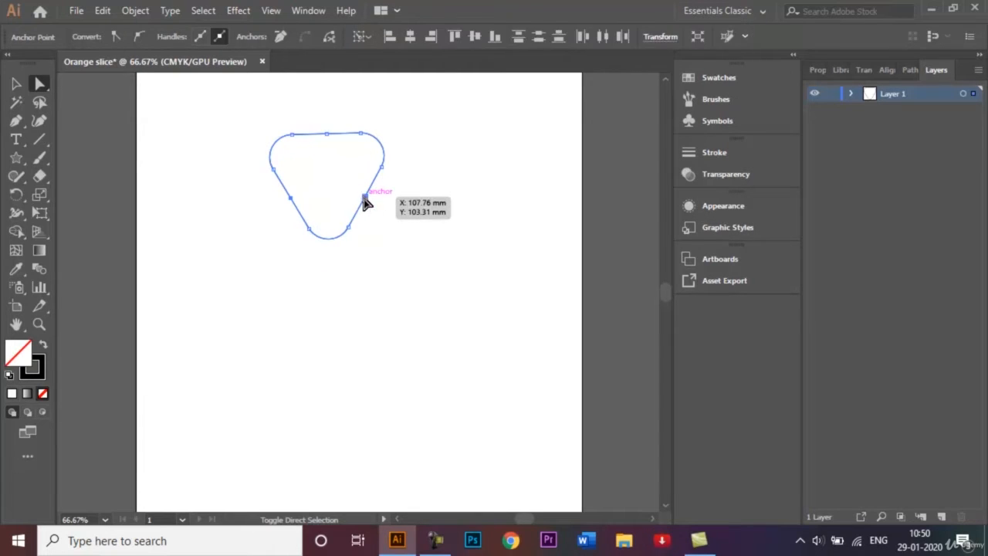
left_click(349, 228, "shift")
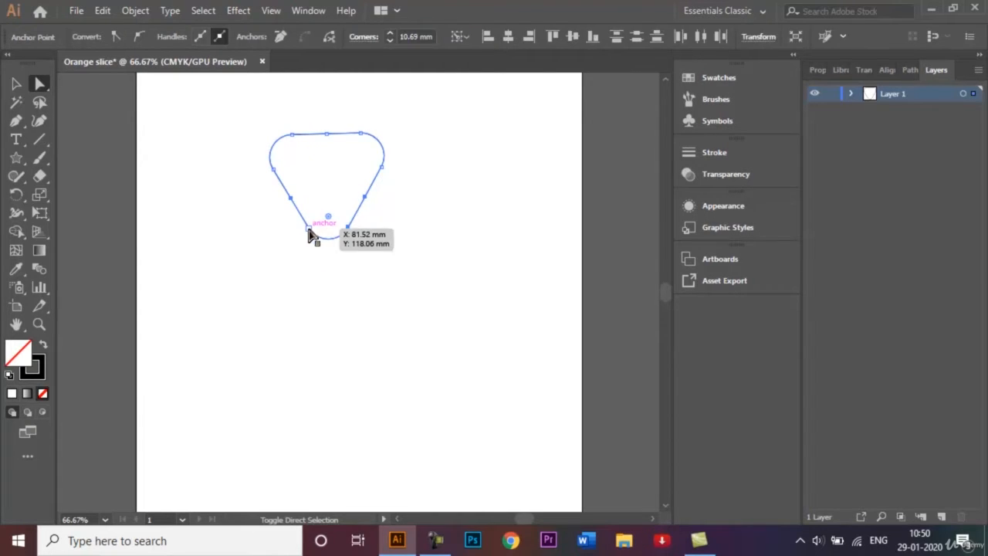
left_click(308, 229, "shift")
left_click(274, 169, "shift")
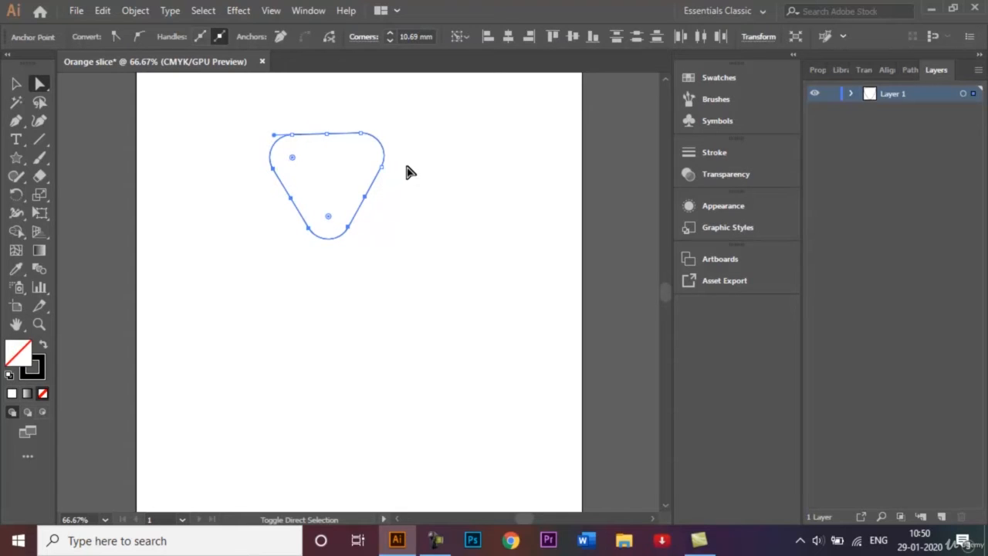
left_click(379, 166, "shift")
key("Down")
key("Down")
key("Down")
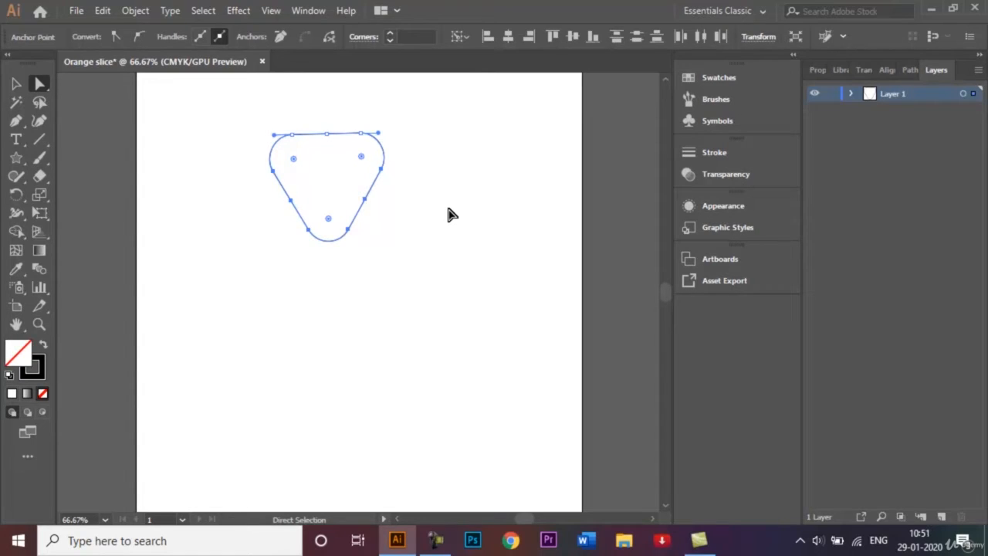
Try to lengthen the rounded triangle by moving its selected side and bottom anchors farther down.
key("shift+Down")
key("shift+Down")
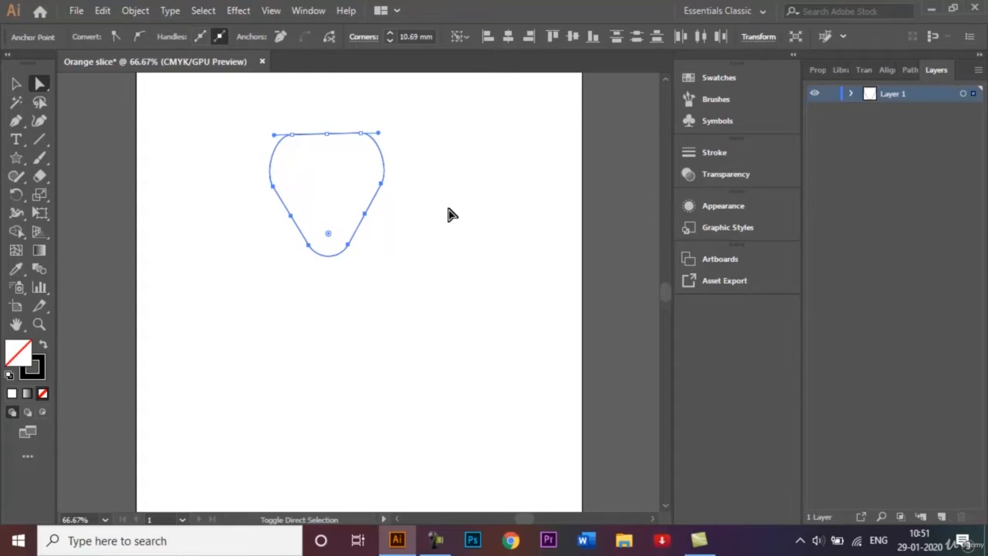
key("shift+Down")
key("shift+Down")
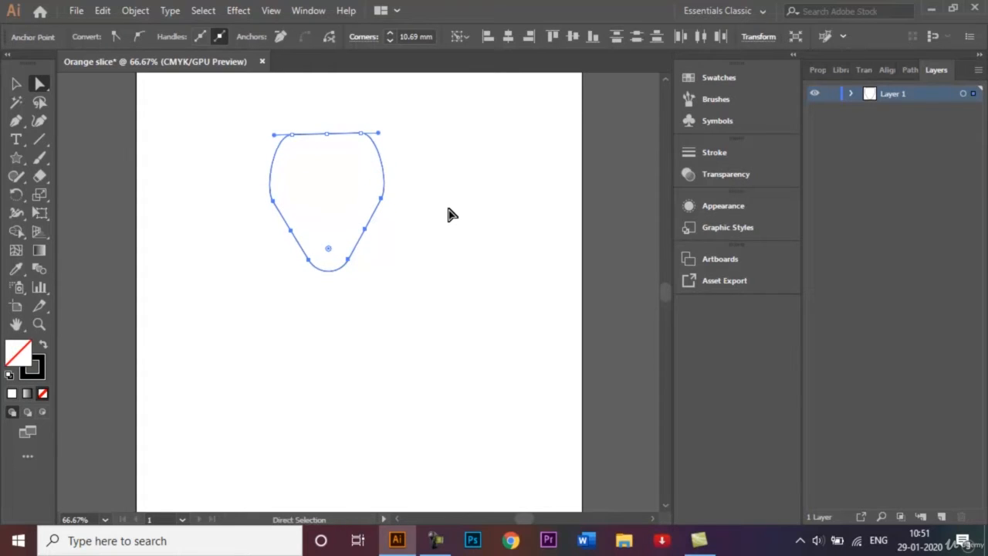
left_click(449, 209)
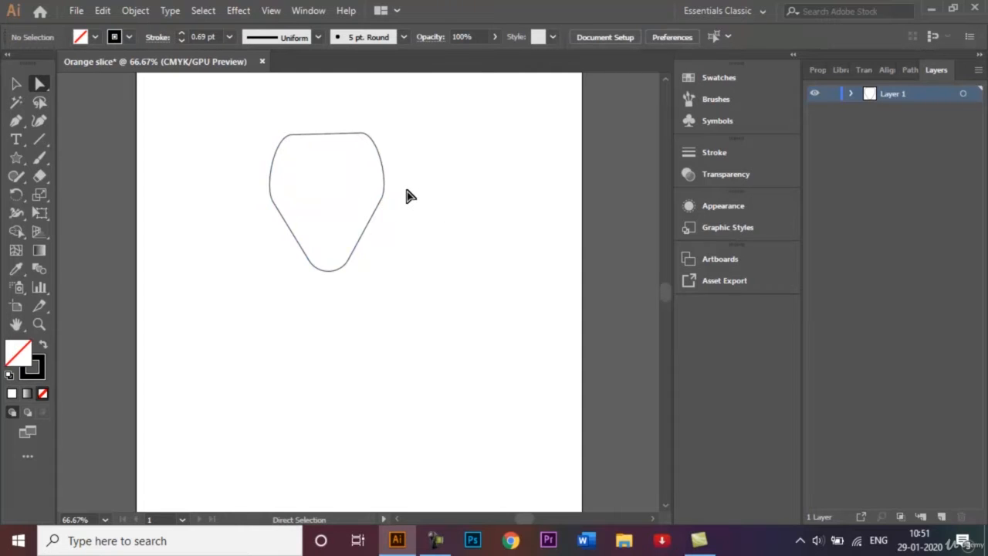
Undo the large downward moves of the side and bottom anchors.
key("ctrl+z")
key("ctrl+z")
key("ctrl+z")
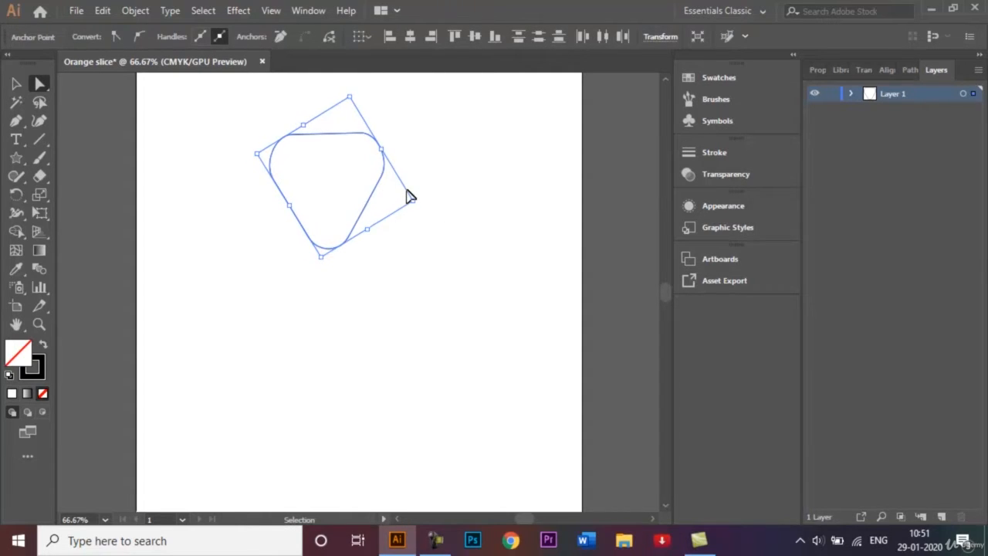
key("ctrl+z")
key("ctrl+z")
key("ctrl+z")
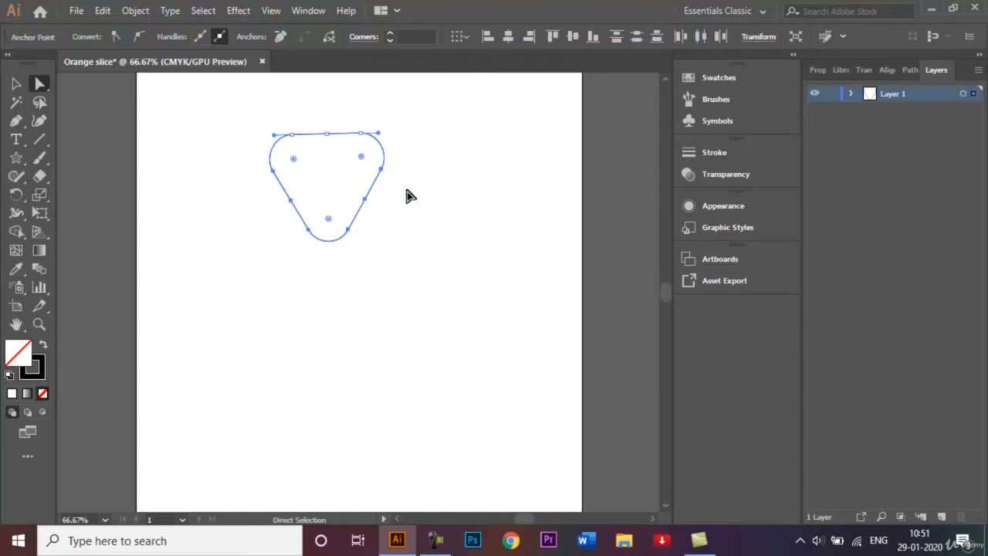
Lengthen the shape by moving only its two side-midpoint anchors and two bottom-curve anchors down about 18 mm.
left_click(414, 205)
left_click(291, 199)
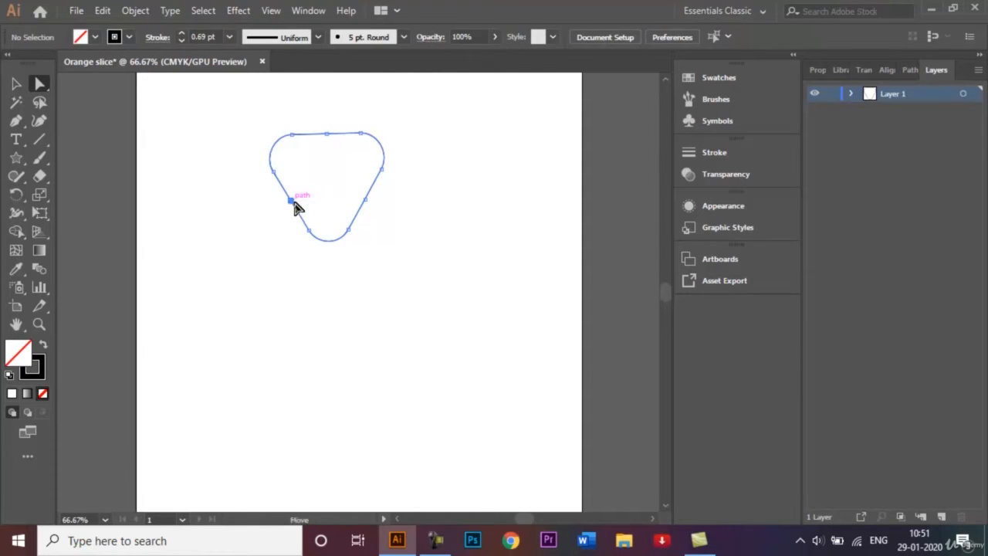
left_click(348, 230, "shift")
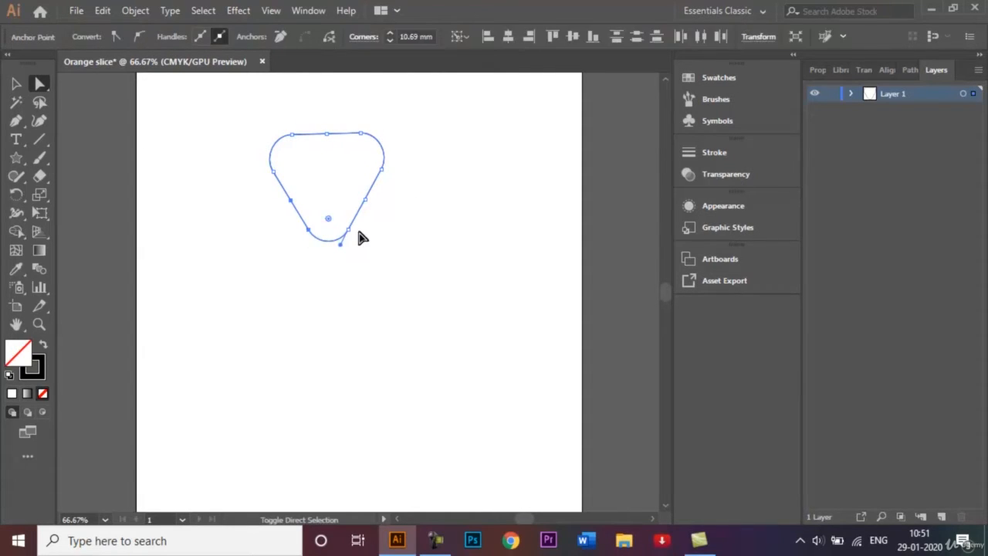
left_click(365, 200, "shift")
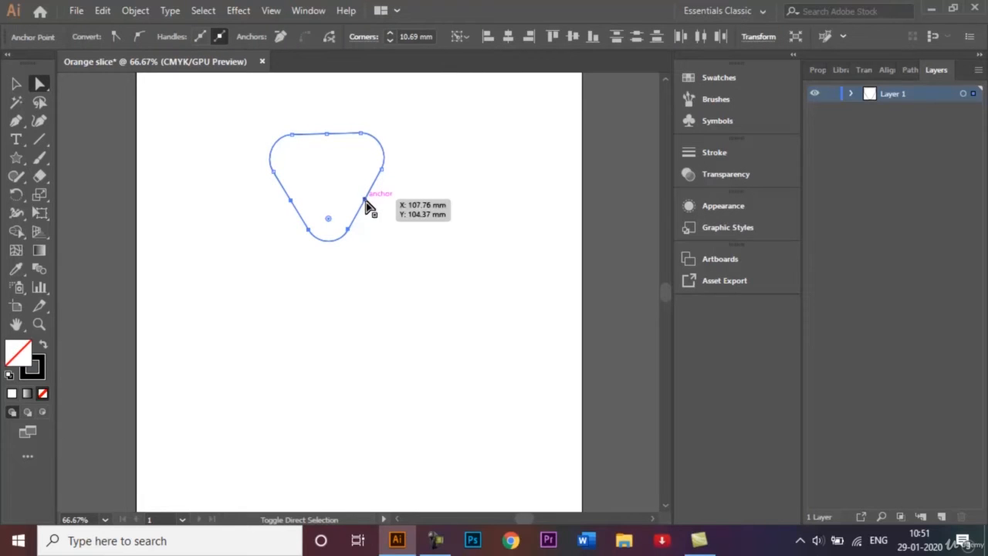
key("shift+Down")
key("shift+Down")
key("shift+Down")
key("shift+Down")
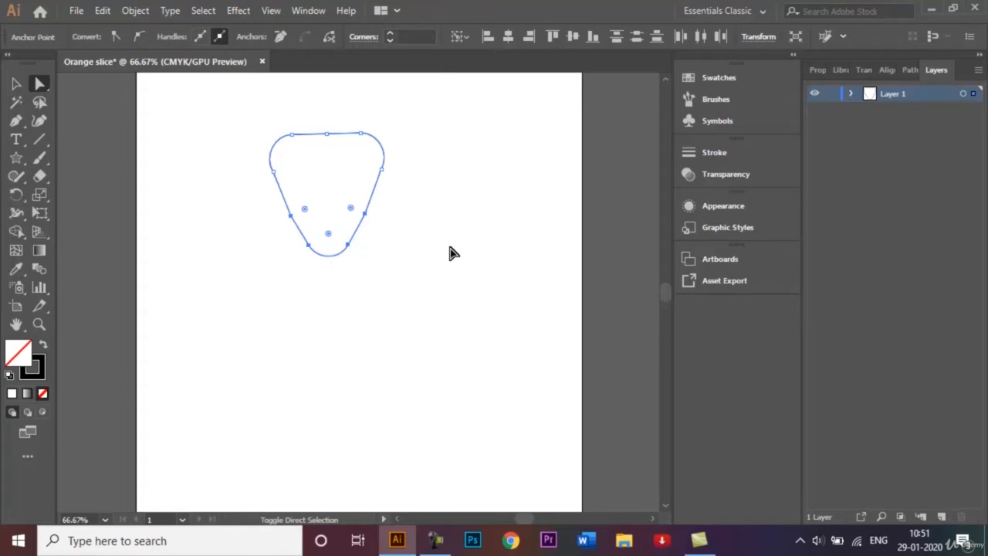
key("shift+Down")
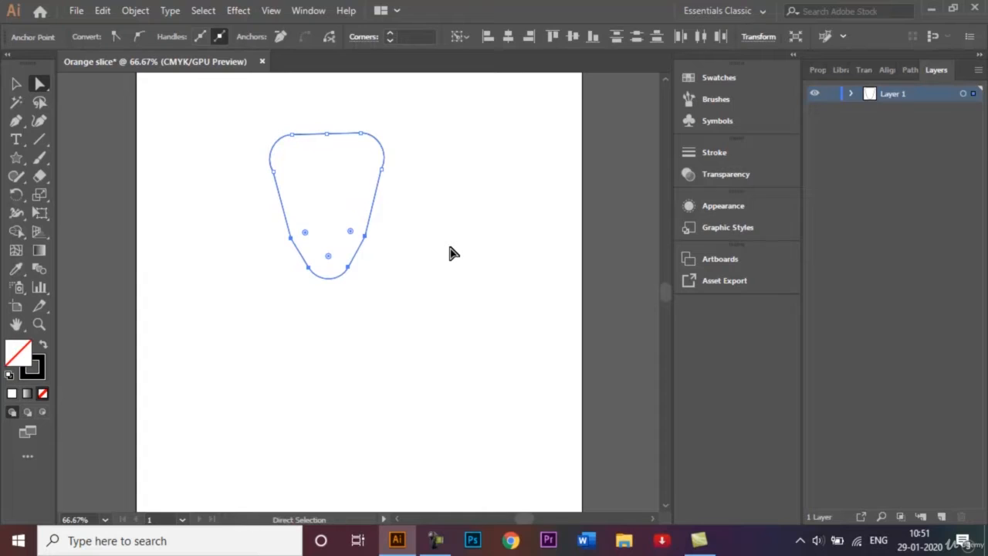
Move the left and right side-midpoint anchors inward by about 3.5 mm each to taper the shape's lower part.
left_click(417, 248)
left_click(290, 238)
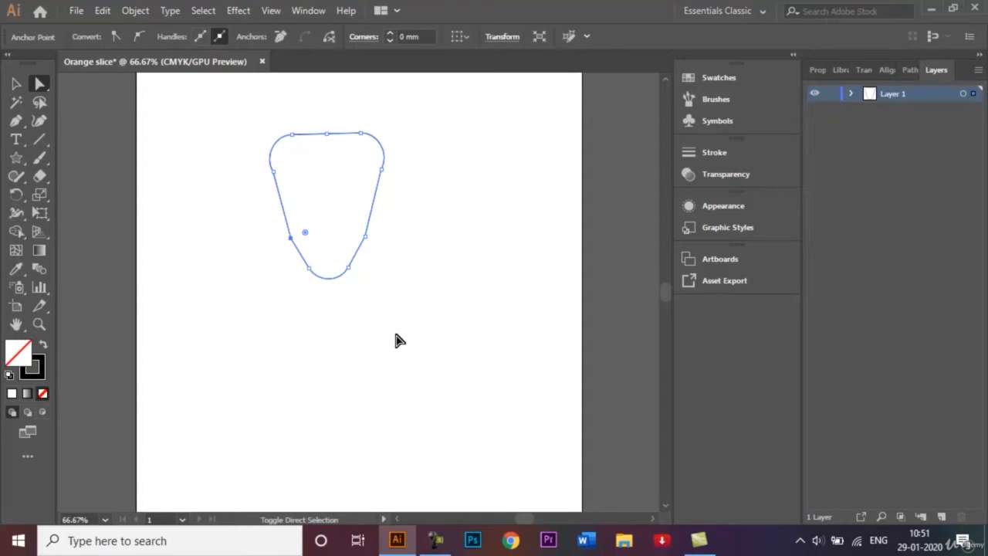
key("shift+Right")
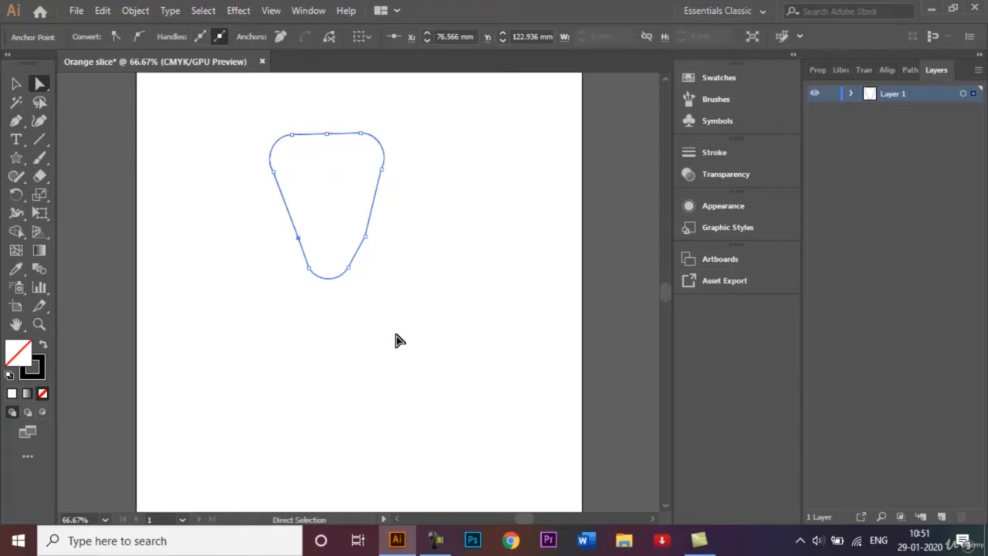
left_click(366, 238)
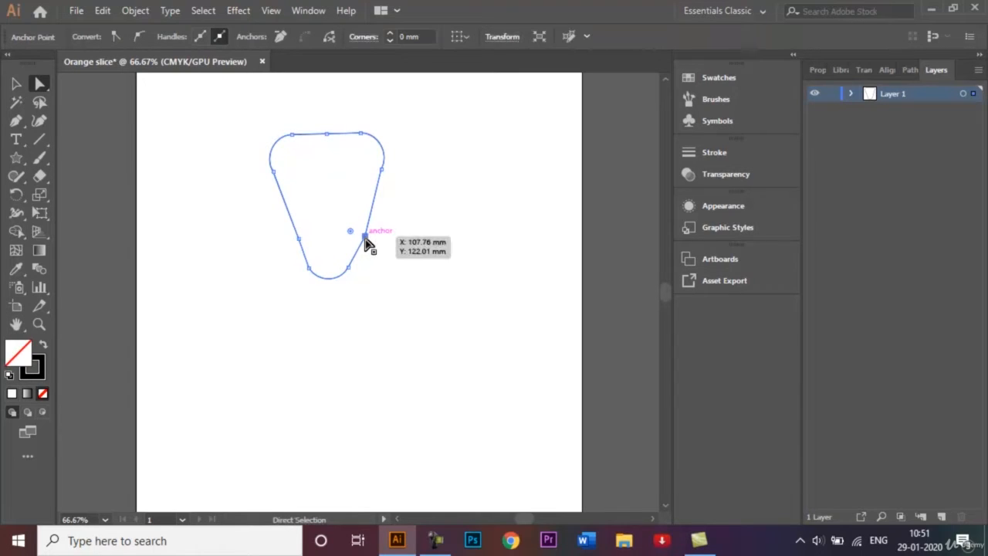
key("shift+Left")
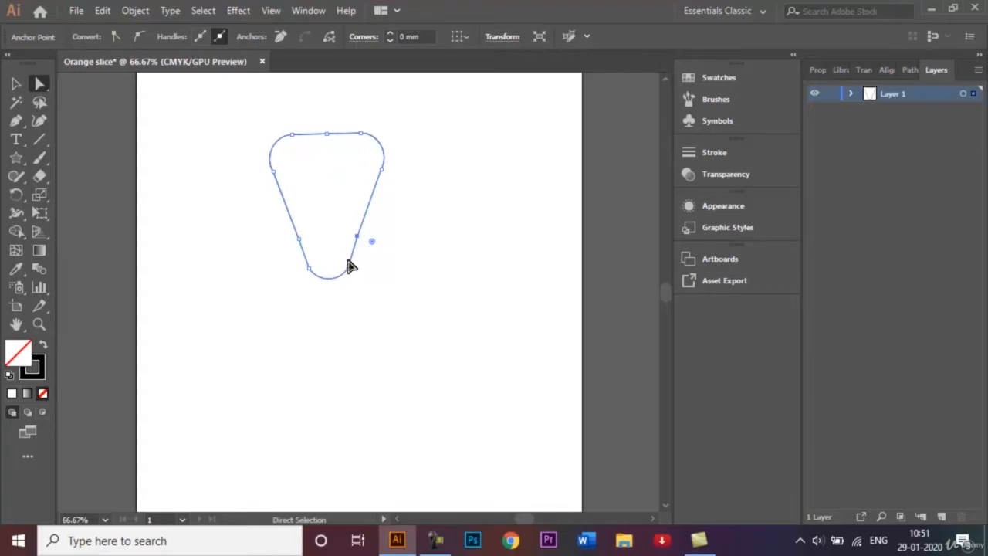
Try to move the left anchor of the bottom curve inward.
left_click(308, 269)
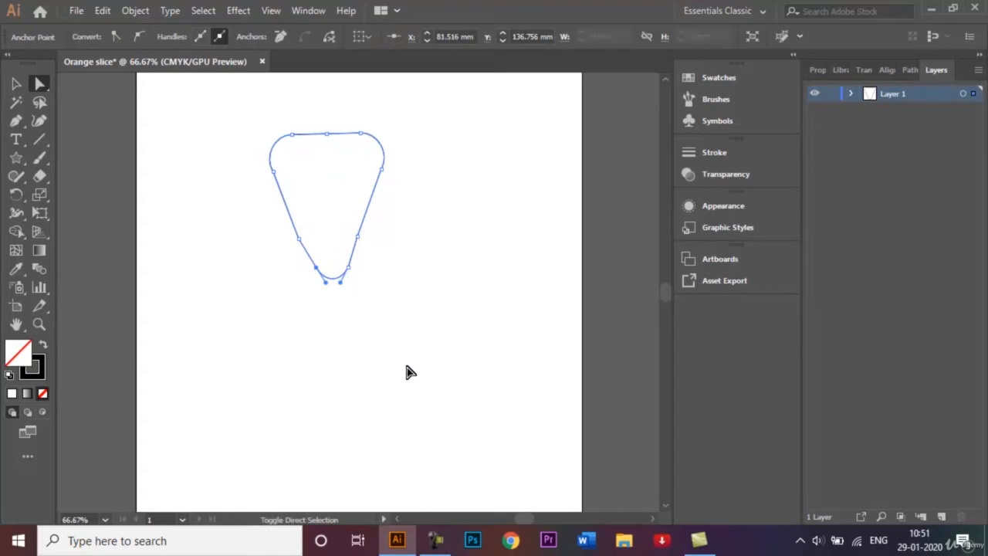
key("shift+Right")
key("ctrl+z")
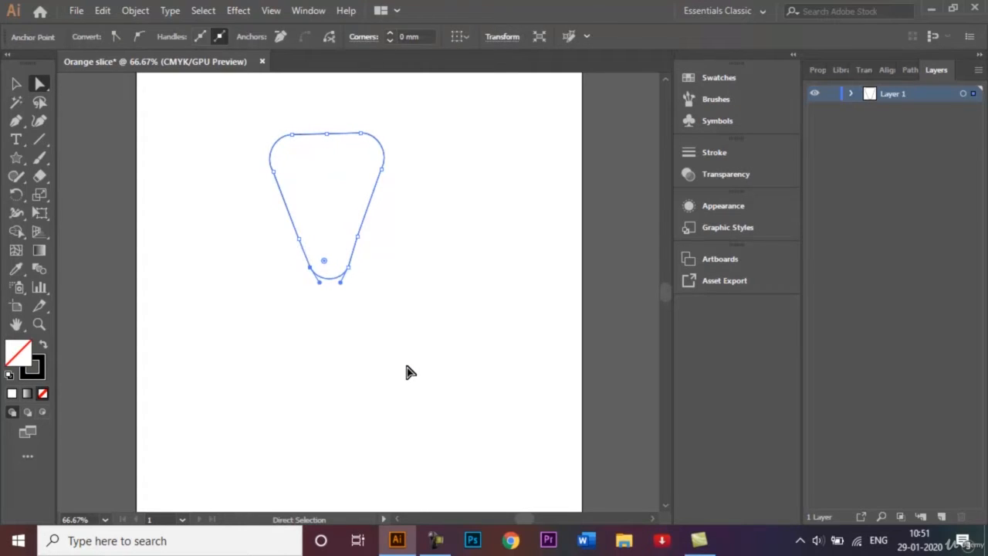
Narrow the segment's bottom tip by moving the bottom curve's right anchor inward about 2.8 mm and its left anchor slightly inward.
left_click(347, 268)
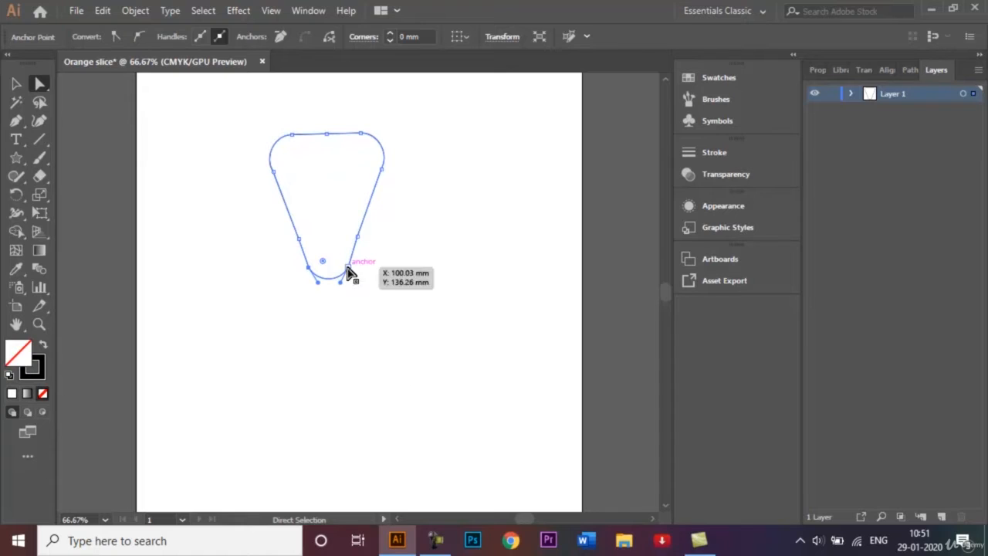
key("Left")
key("Left")
key("Left")
key("Left")
key("Left")
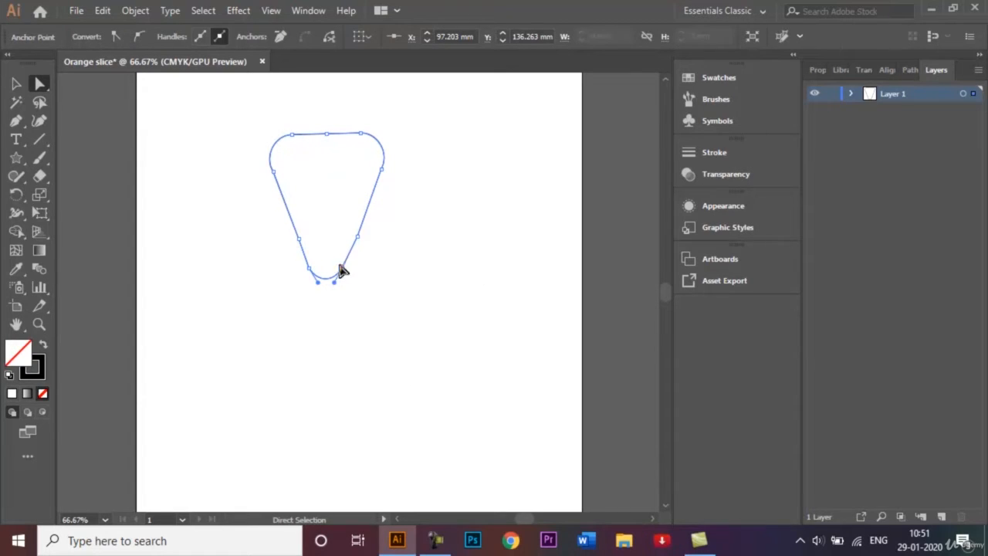
left_click(309, 267, "shift")
key("Right")
key("Right")
key("Right")
key("Right")
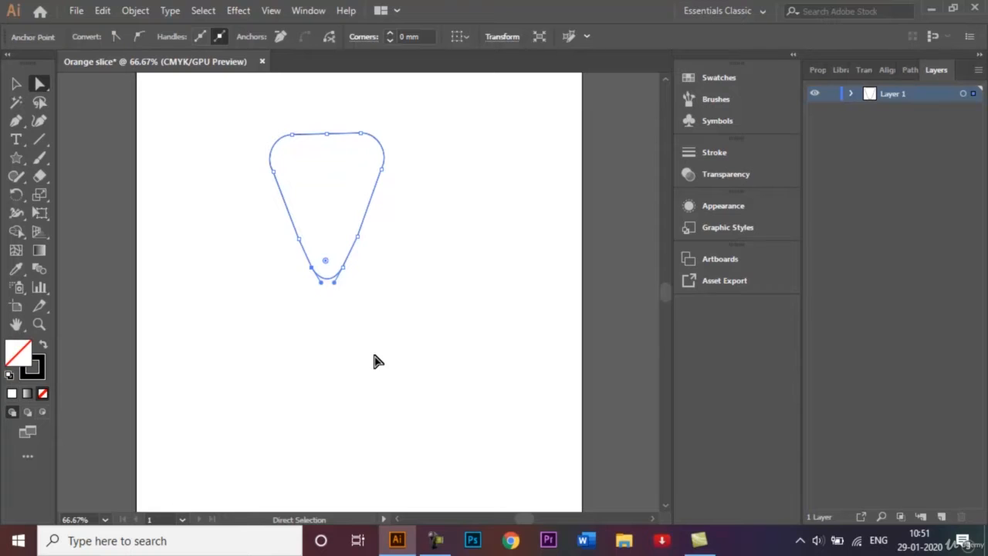
left_click(17, 83)
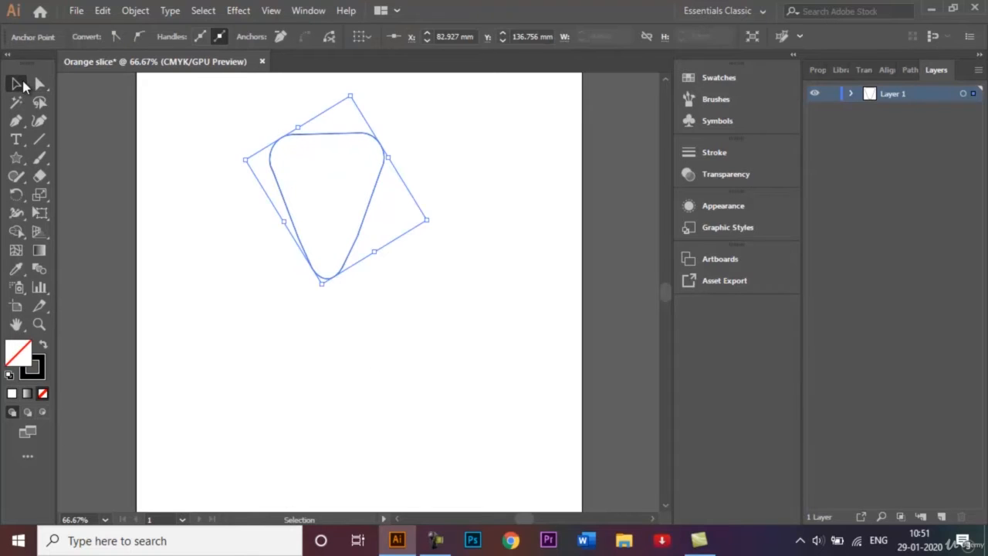
left_click(186, 245)
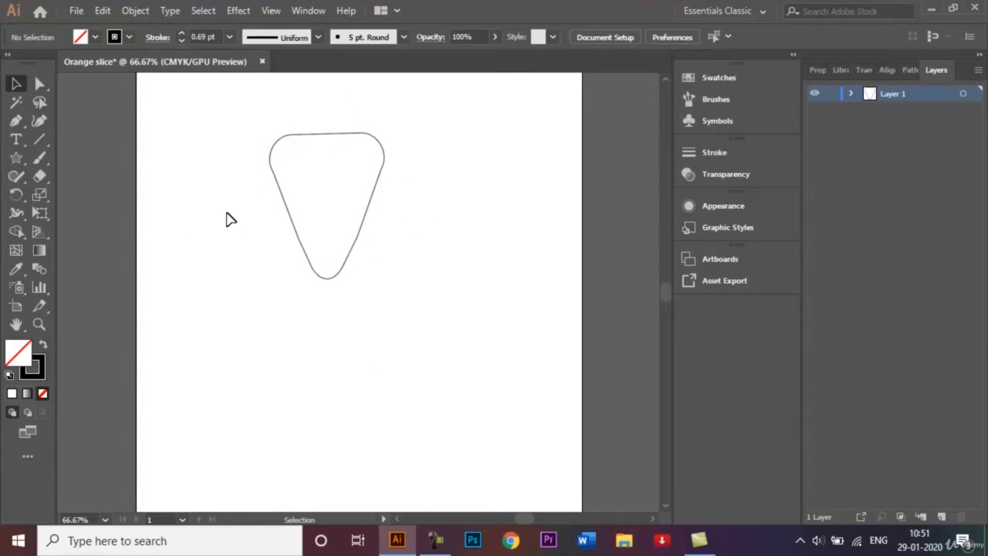
Scale the whole segment down proportionally to about 83% and move it to the horizontal middle of the page.
key("ctrl+0")
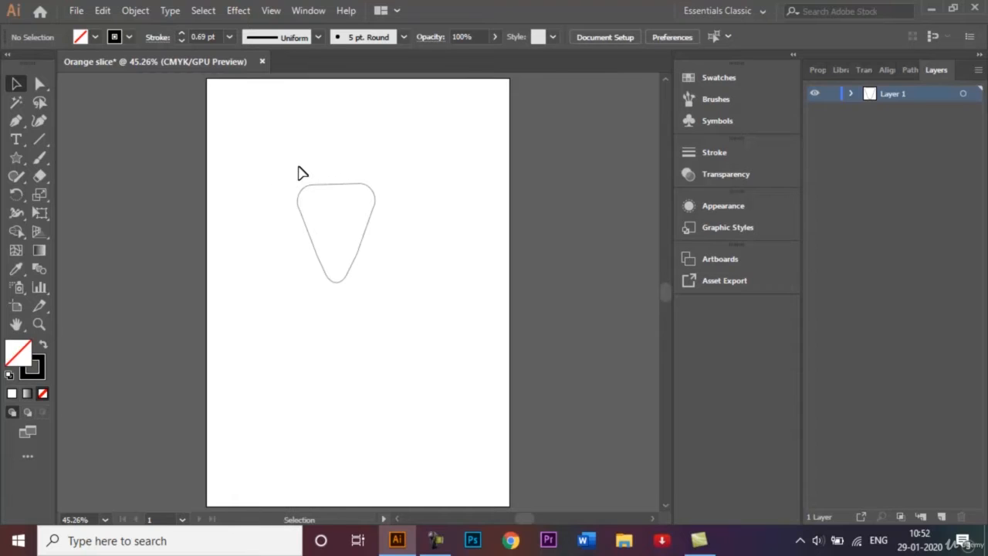
left_click_drag(300, 168, 391, 300)
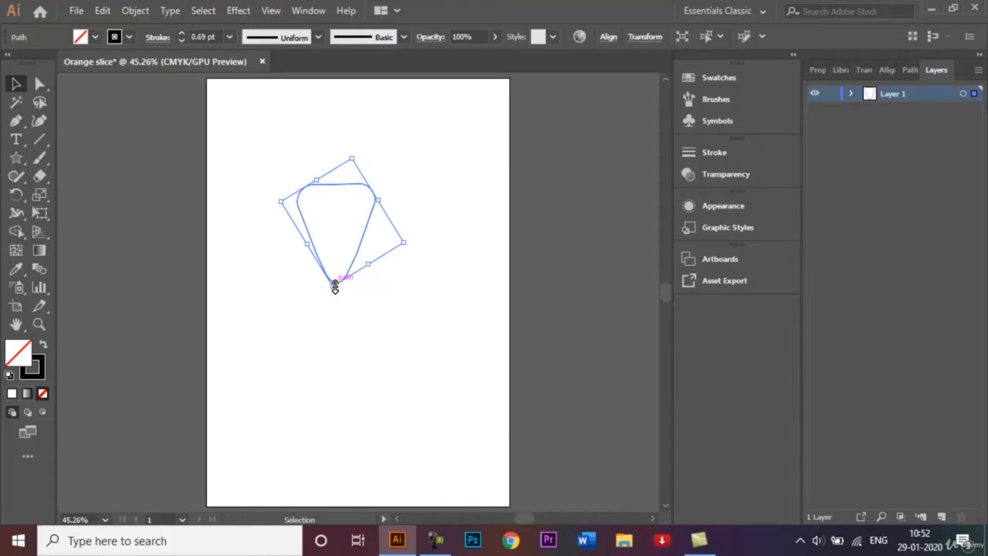
left_click_drag(334, 284, 336, 281)
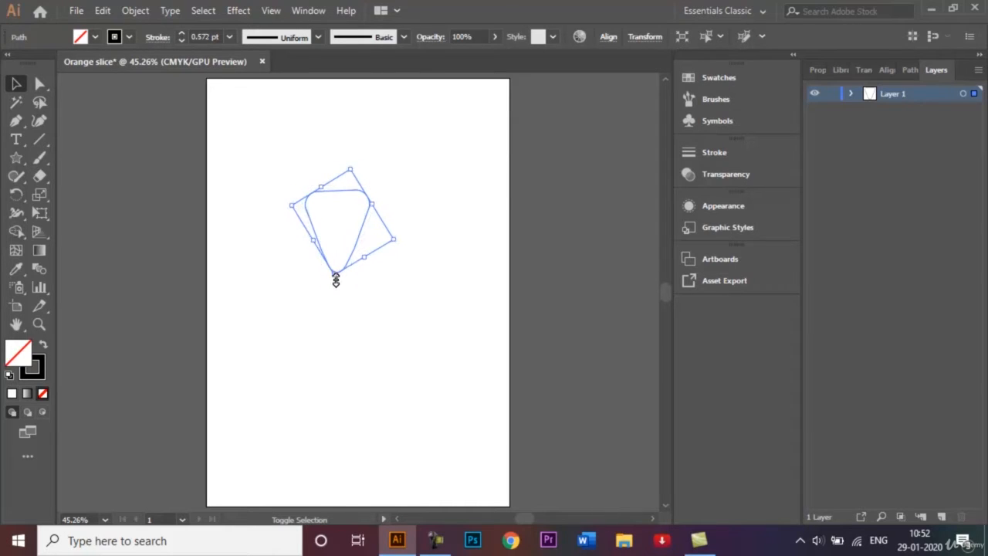
left_click(348, 302)
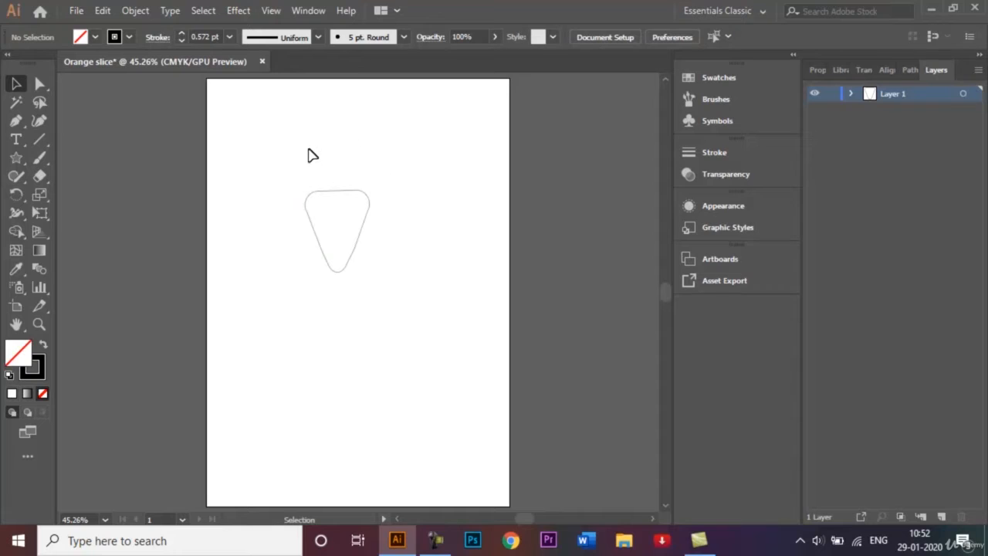
left_click_drag(300, 163, 382, 263)
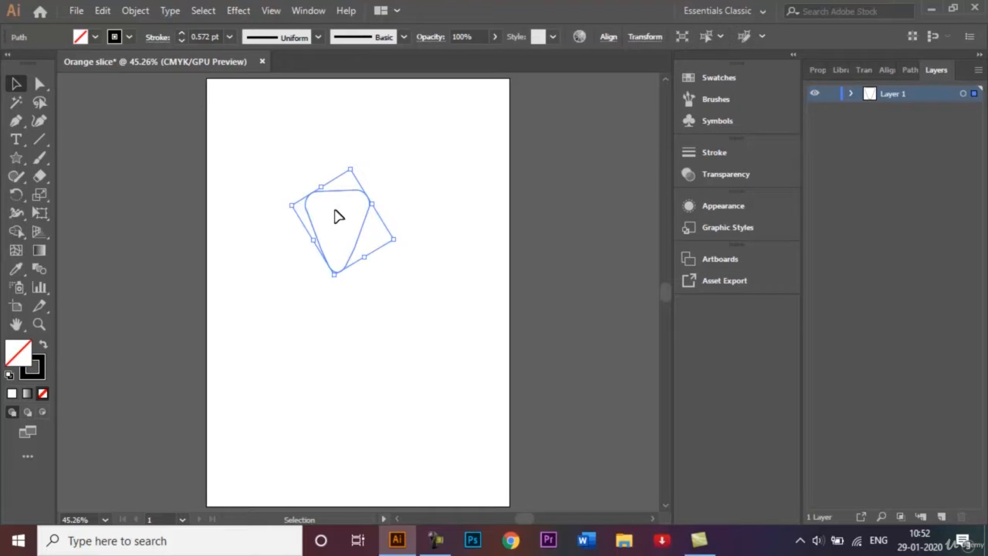
left_click_drag(341, 195, 356, 196)
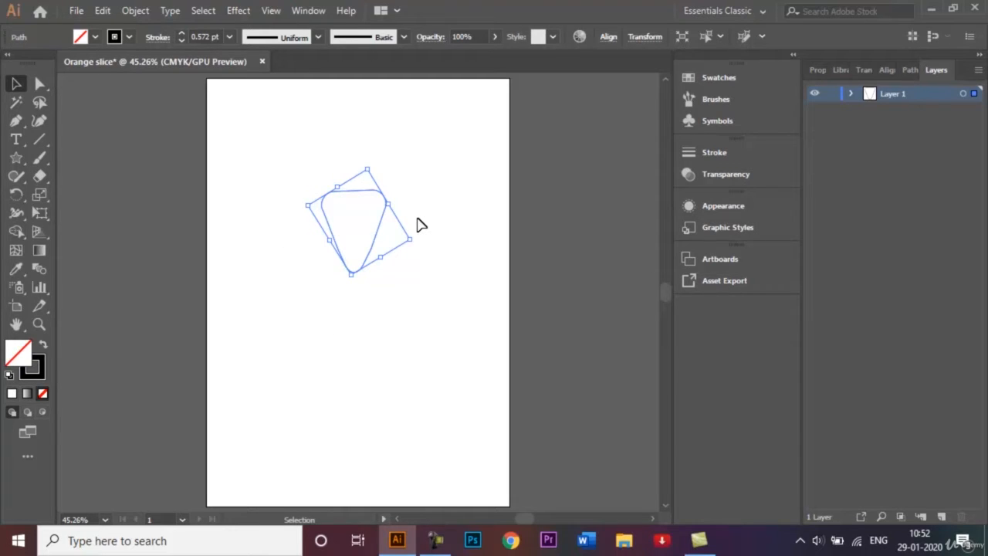
Try a 30° rotation of the segment about a point just below its tip, with the preview on.
left_click(21, 193)
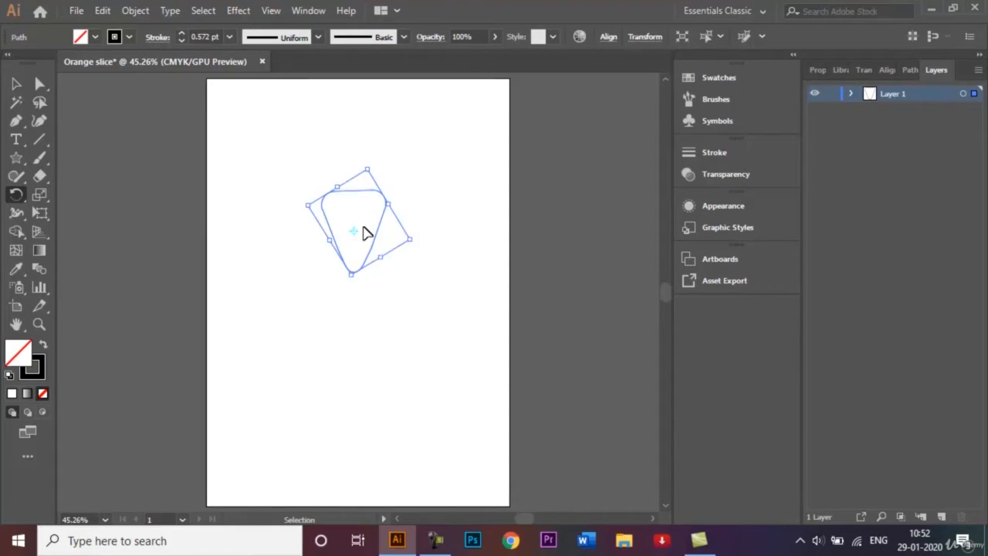
key("ctrl+plus")
key("ctrl+plus")
key("ctrl+plus")
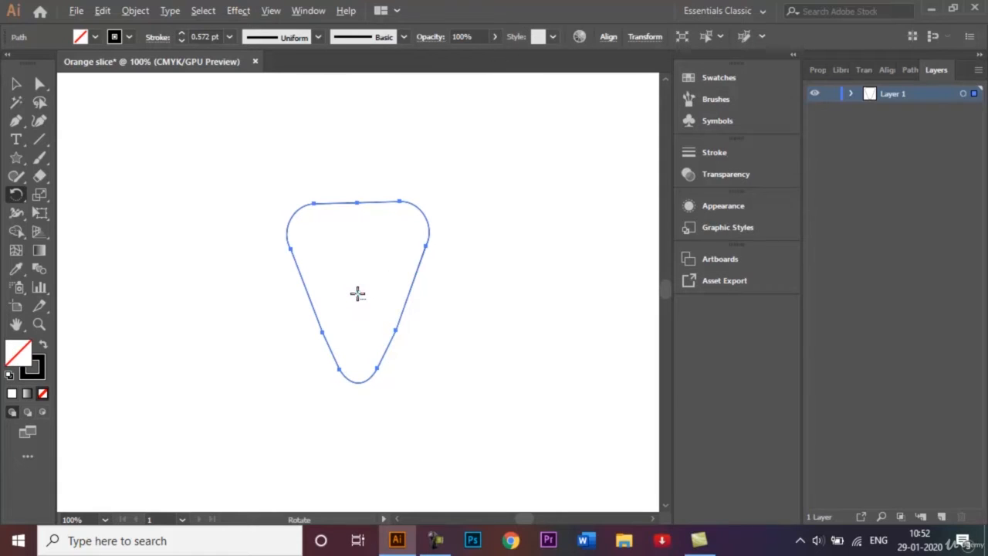
left_click_drag(357, 293, 359, 397)
left_click(359, 398, "alt")
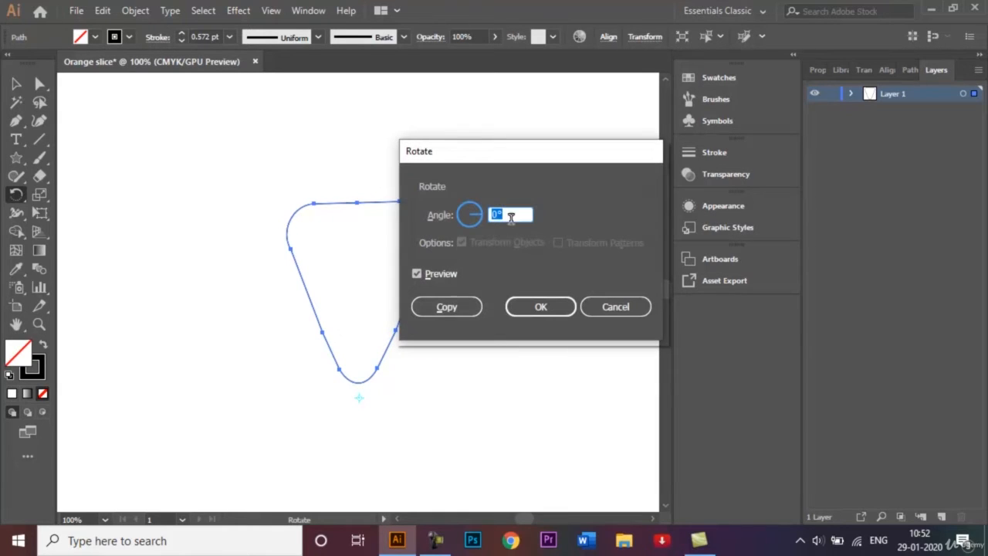
left_click_drag(499, 159, 554, 150)
left_click(551, 204)
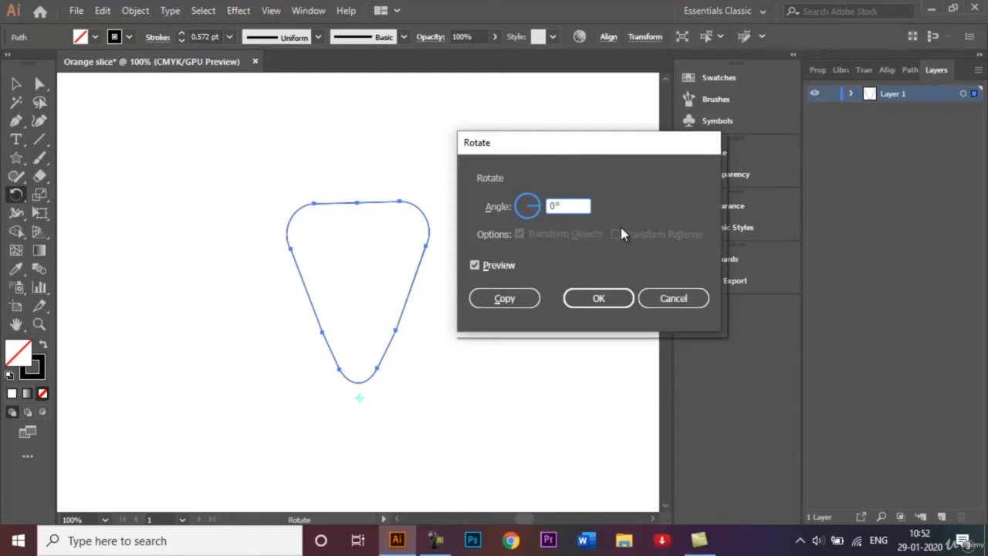
type("3")
left_click(475, 267)
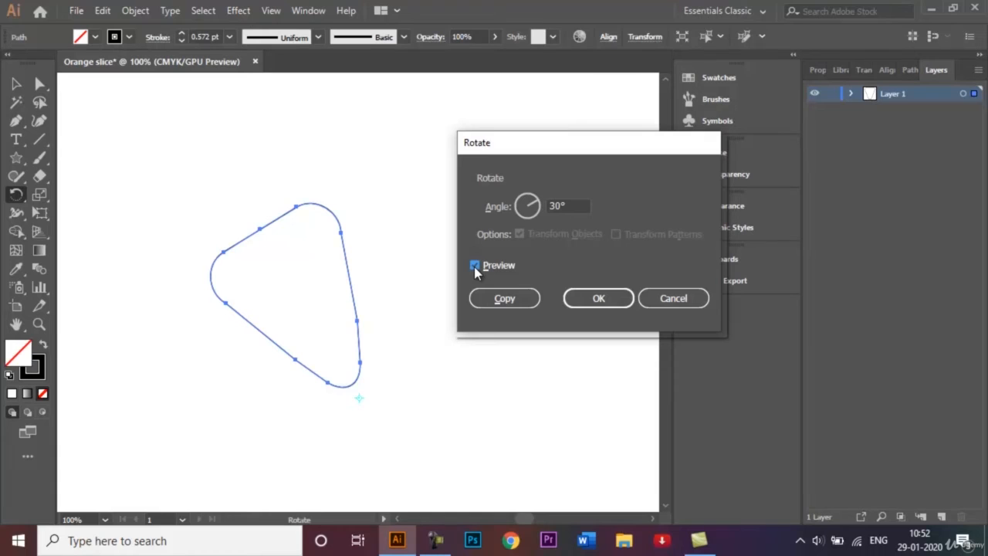
Try a rotated copy of the segment at 50° about the point below its tip, and undo it.
double_click(555, 206)
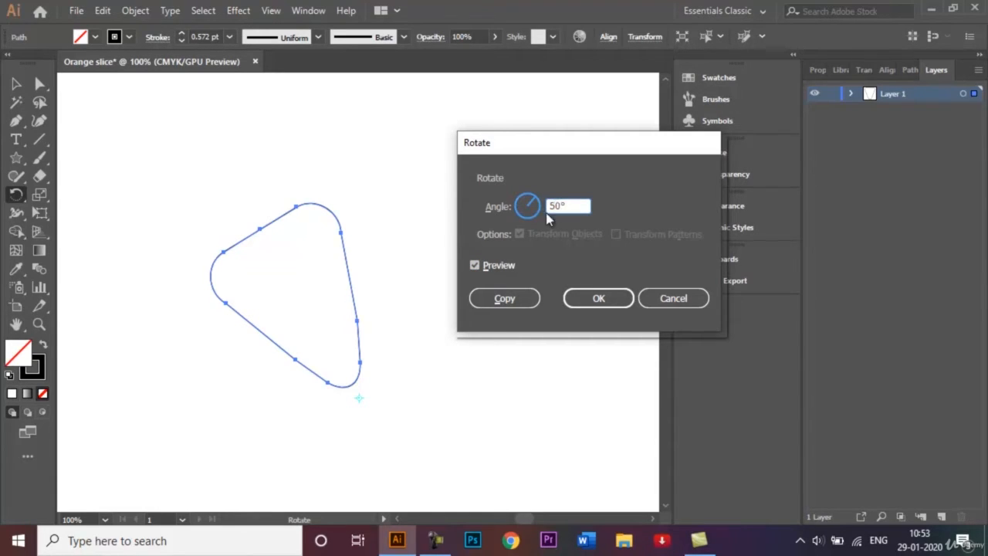
type("50")
left_click(474, 264)
left_click(474, 265)
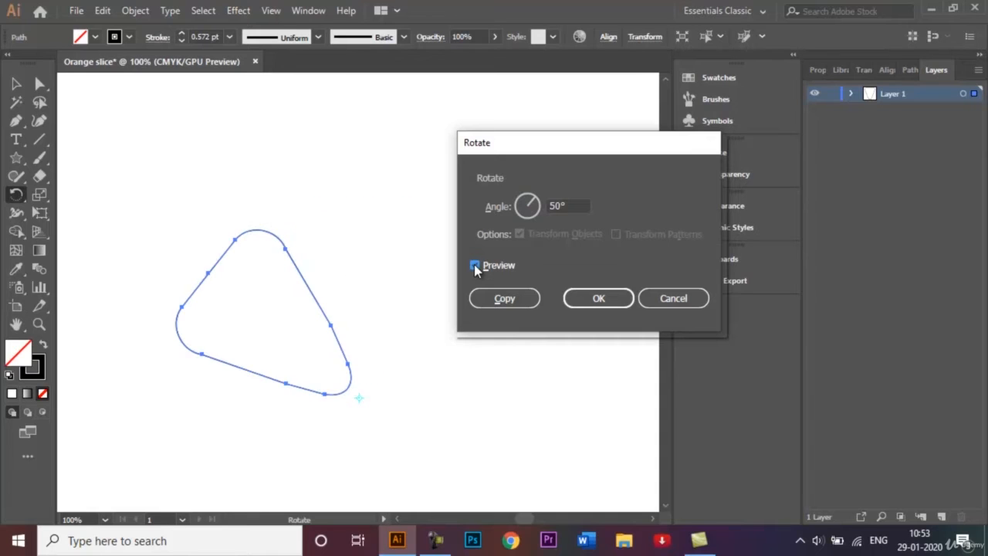
left_click(501, 296)
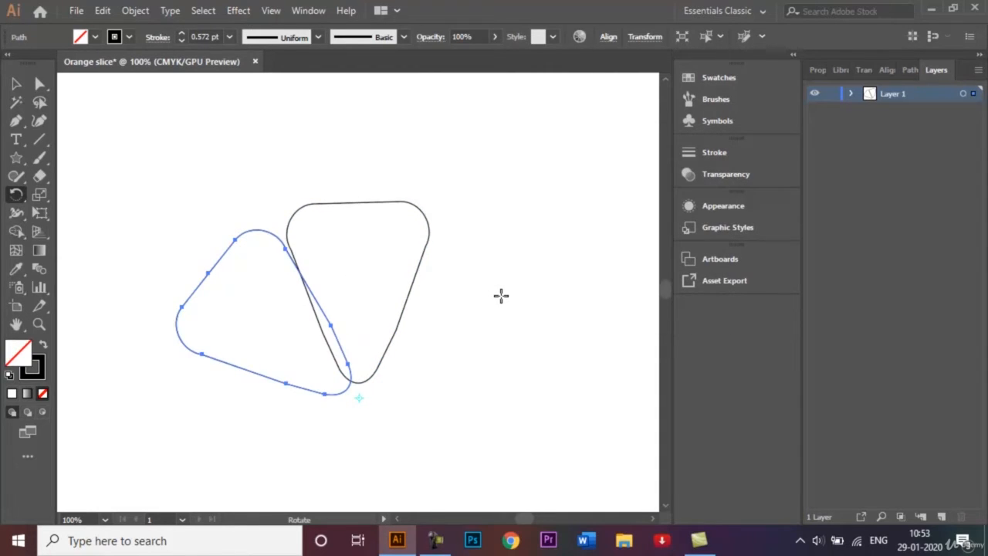
key("ctrl+z")
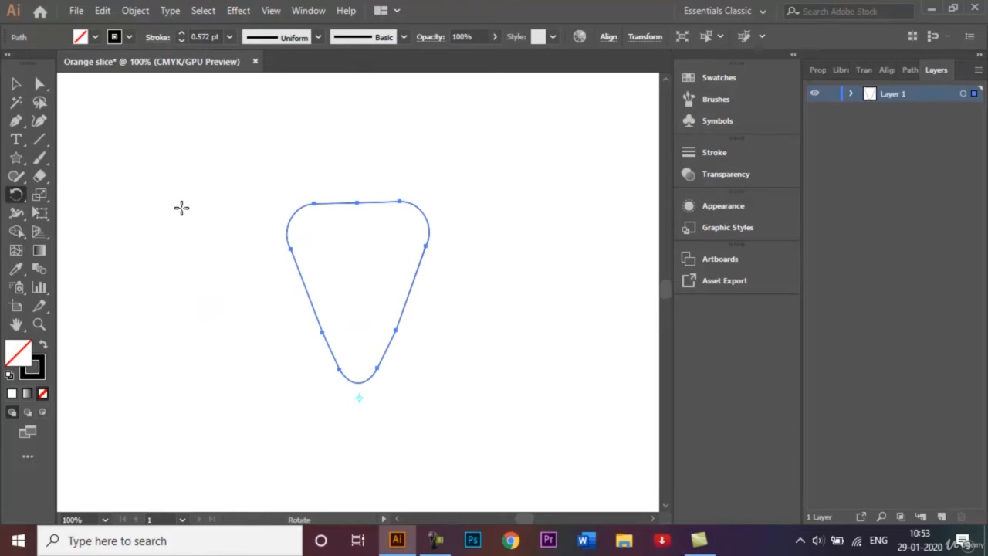
double_click(16, 195)
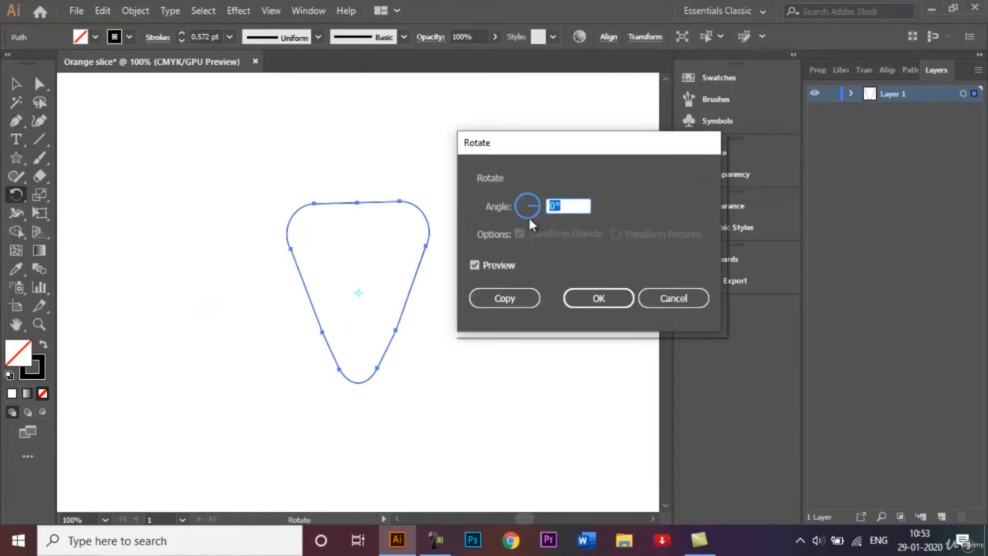
type("0")
type("6")
left_click(475, 265)
left_click(474, 265)
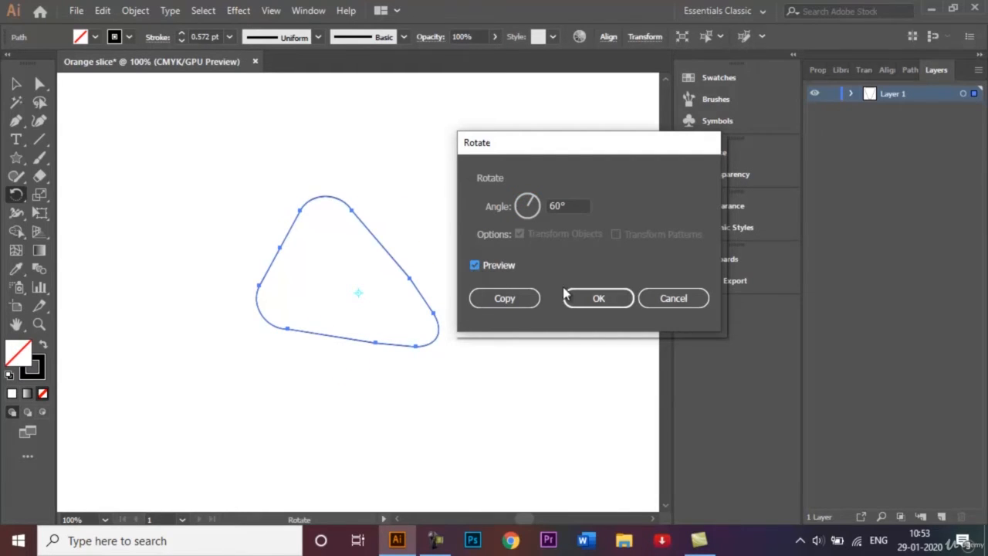
left_click(663, 296)
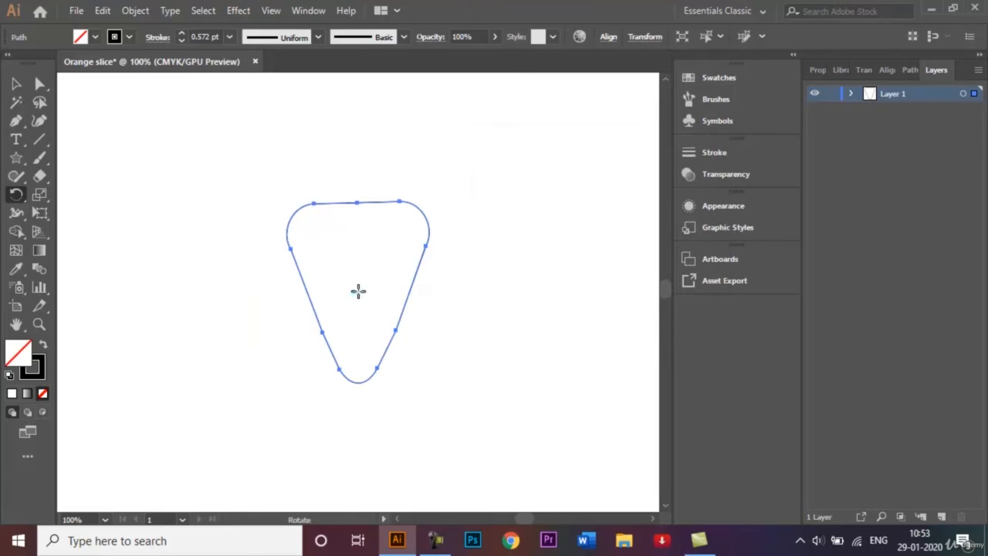
Create a copy of the segment rotated 60° about a point just below its tip.
left_click(358, 398, "alt")
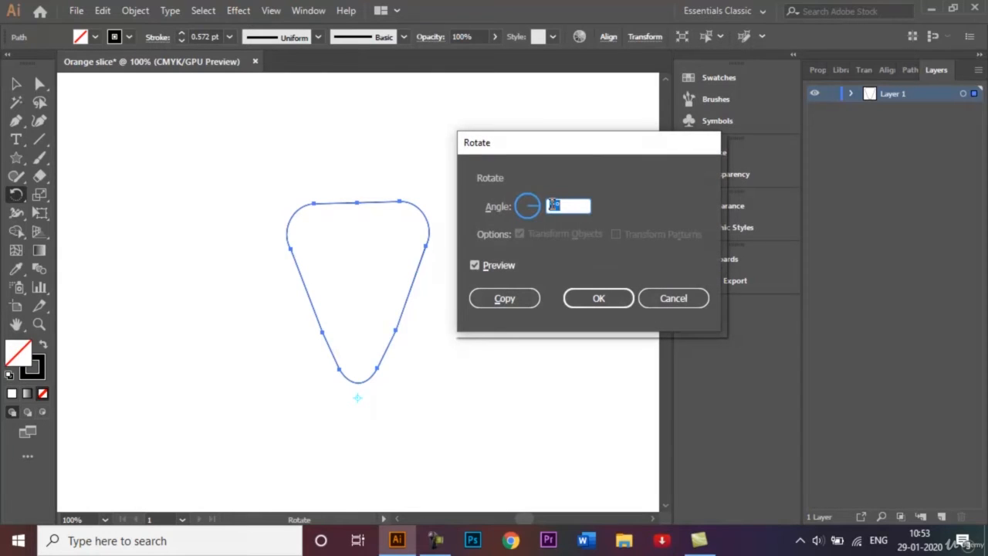
type("60")
left_click(474, 266)
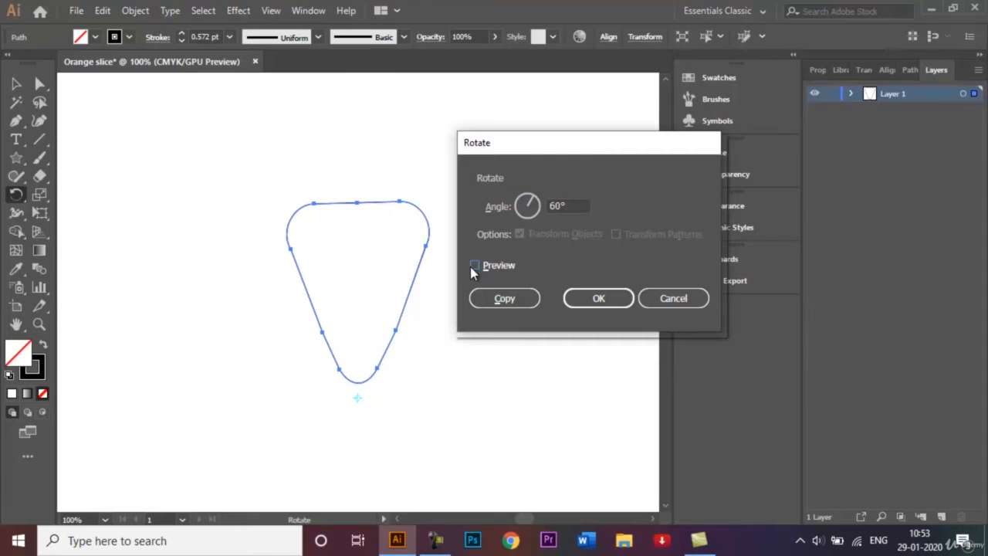
left_click(474, 265)
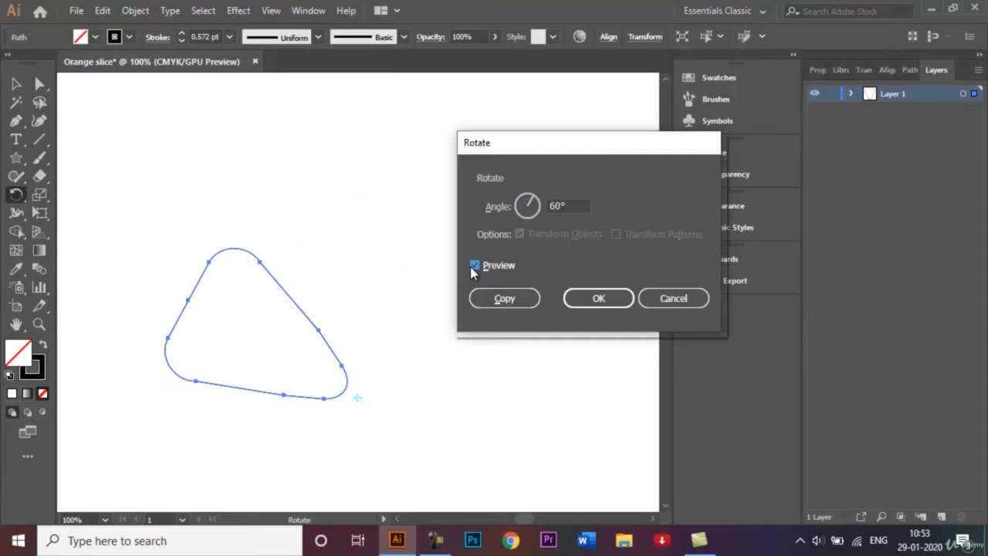
left_click(505, 299)
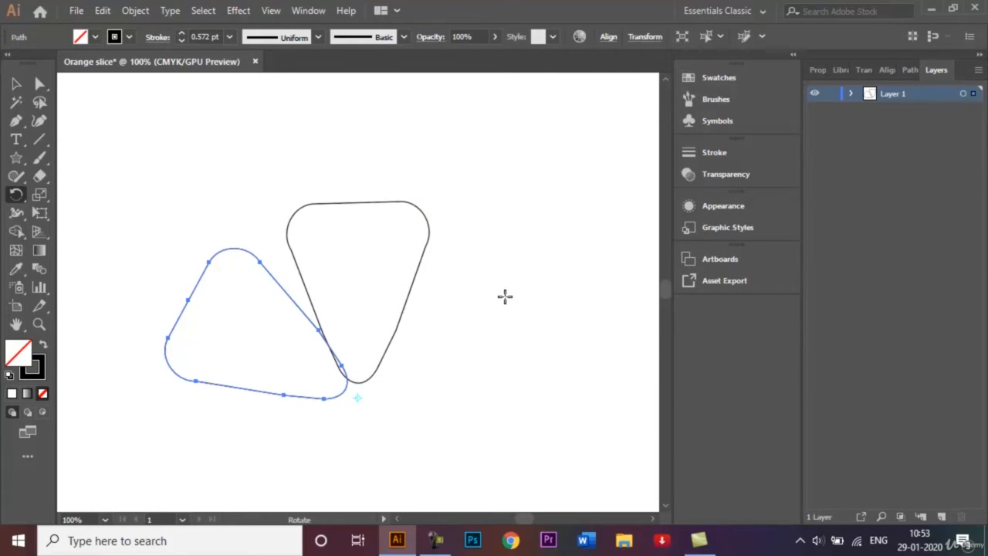
Repeat the 60° rotated copy four more times to complete a ring of six segments, and deselect everything.
key("v")
key("ctrl+d")
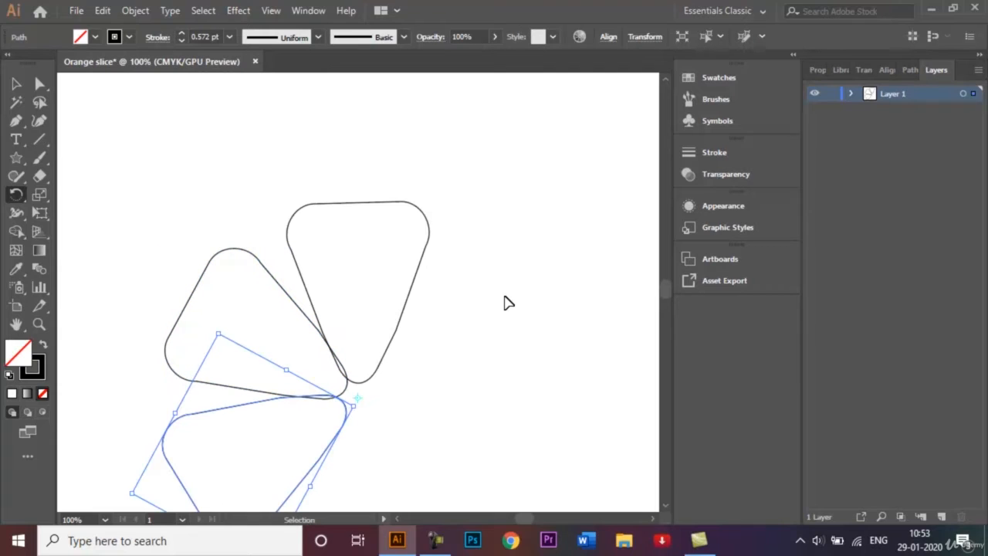
key("r")
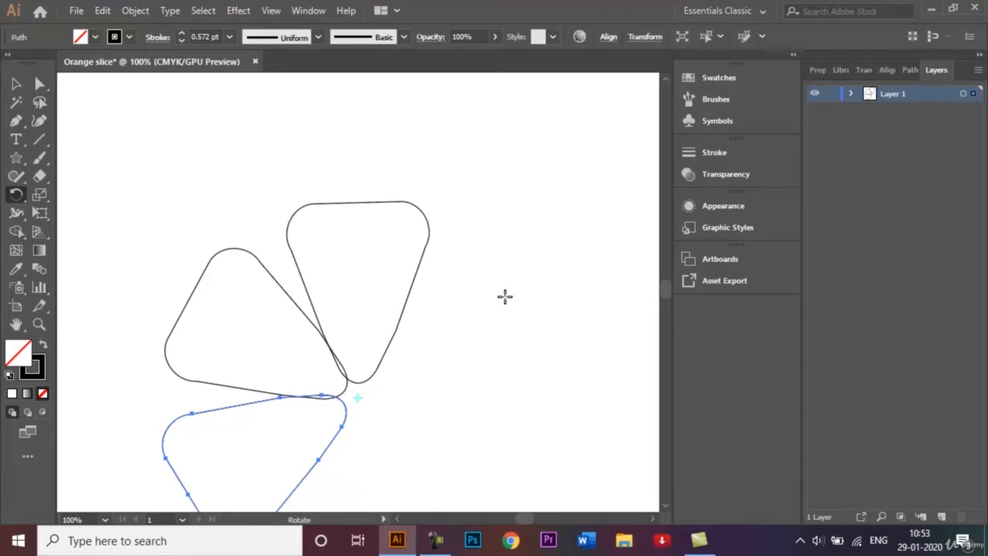
key("v")
key("ctrl+d")
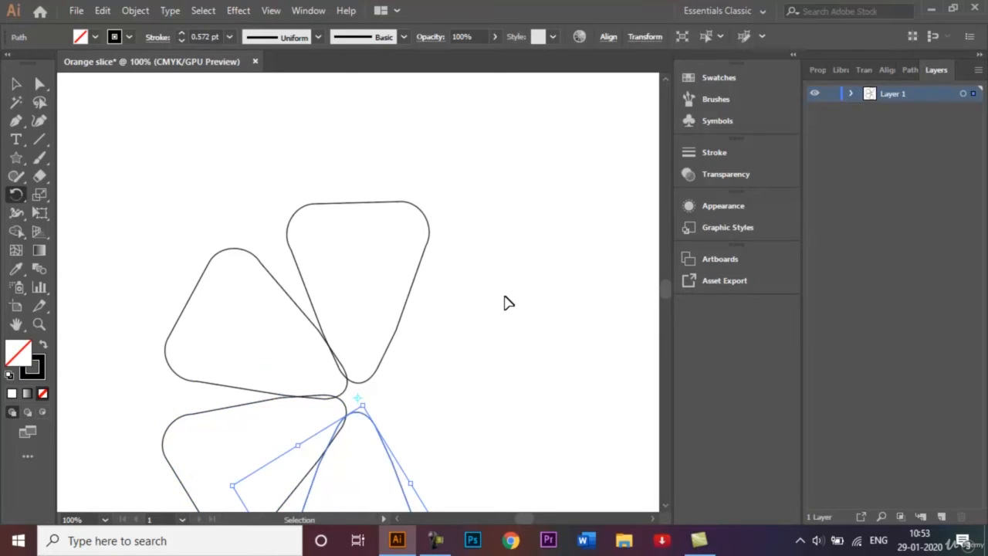
key("ctrl+d")
key("ctrl+d")
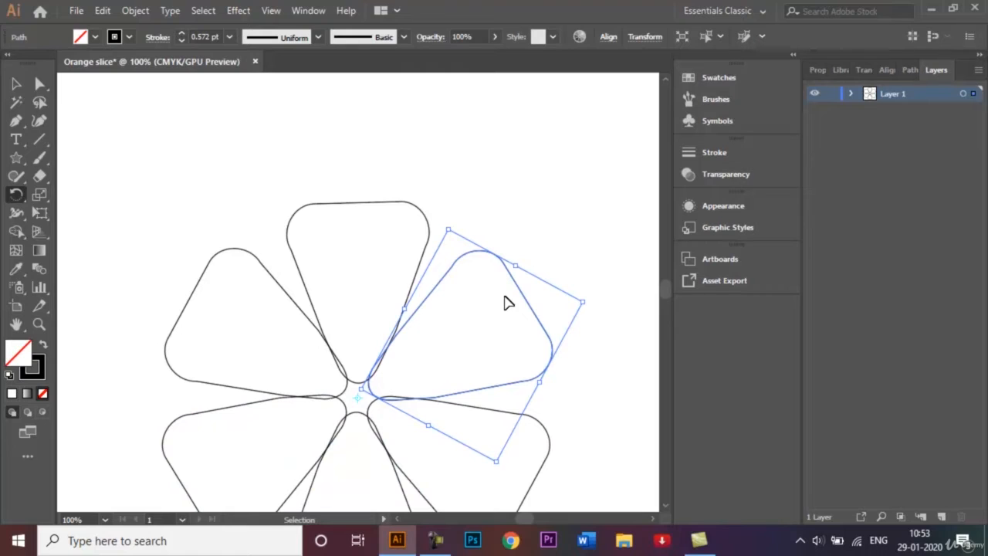
key("r")
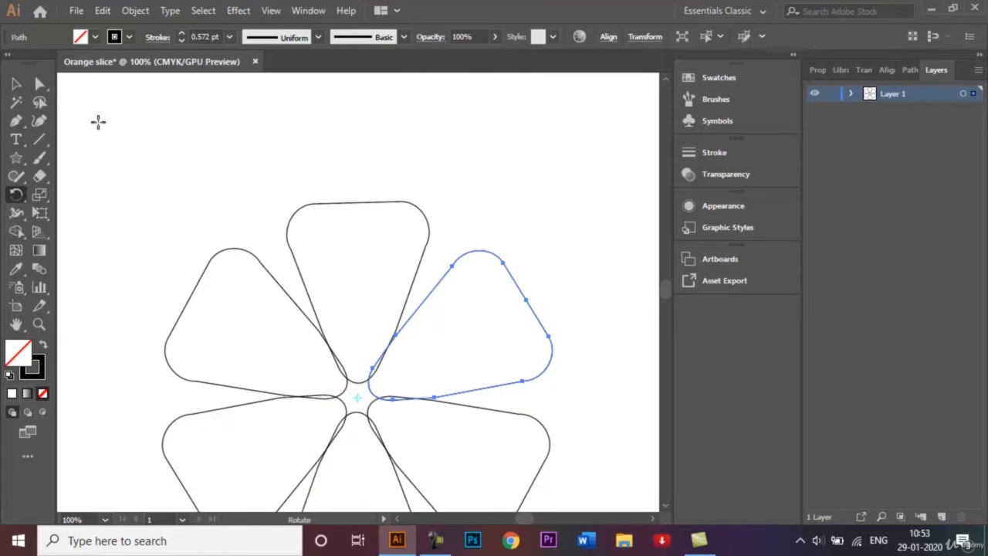
left_click(17, 84)
left_click(247, 127)
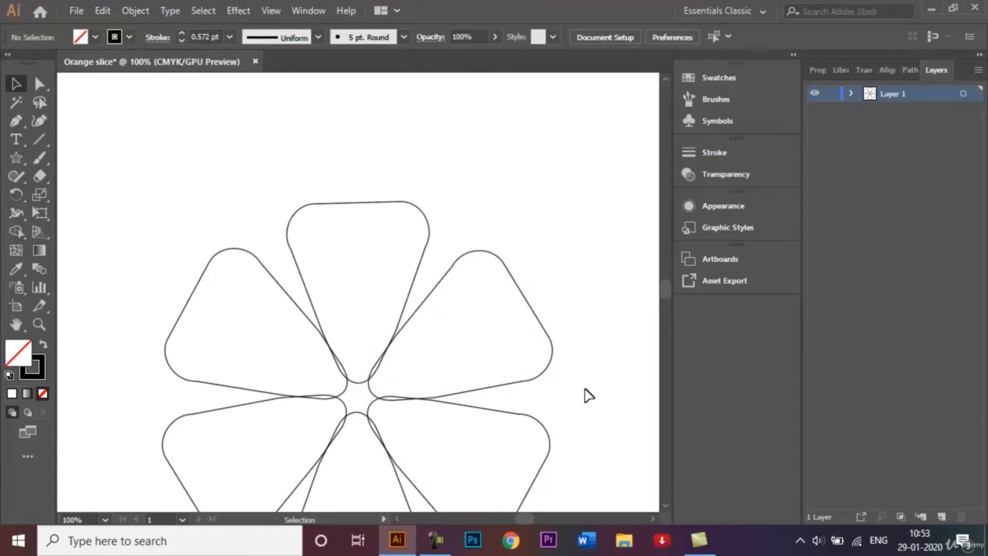
Nudge the upper-right segment slightly outward to the right to reduce its overlap with the neighbouring segments, and deselect it.
scroll(667, 507, "down", 3)
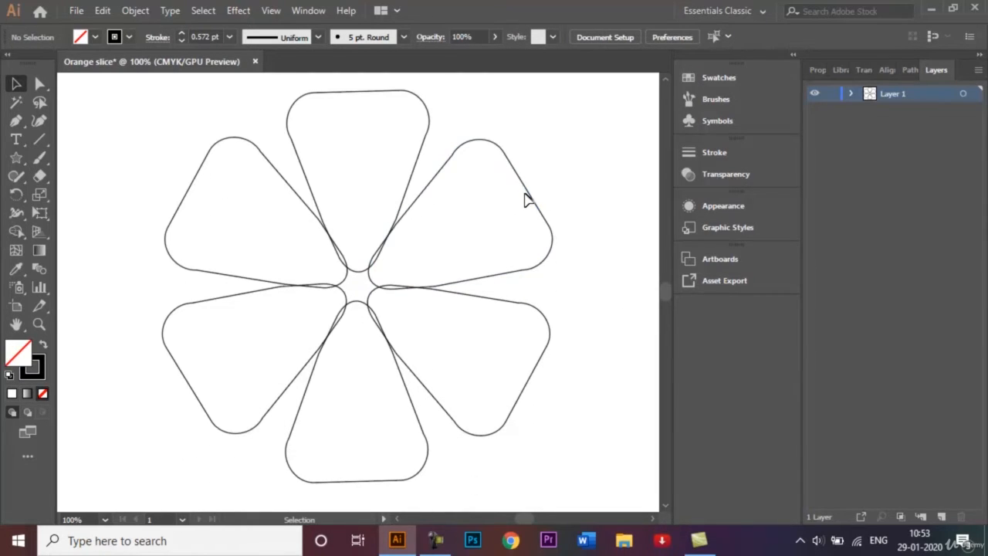
left_click(527, 199)
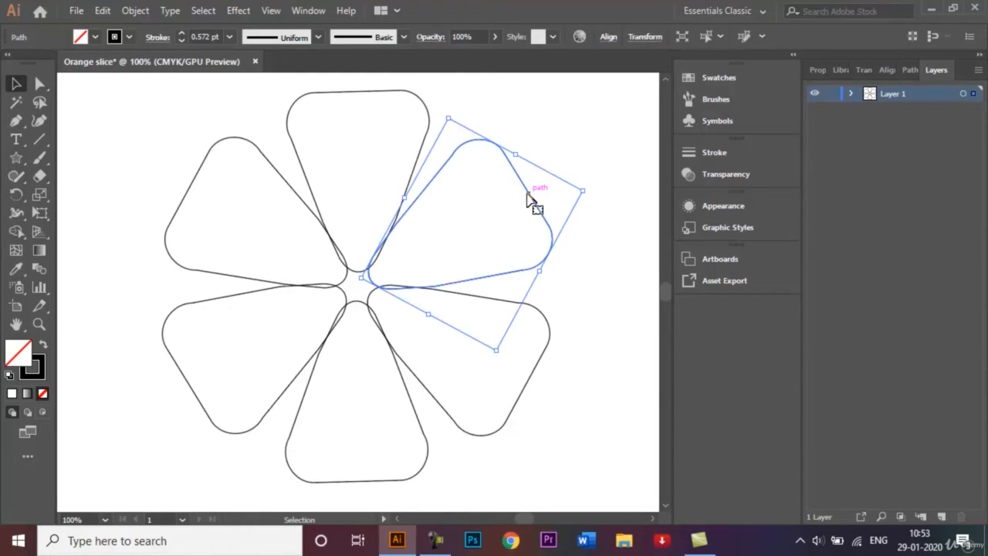
key("Right")
key("Right")
key("Right")
key("Right")
key("Right")
key("Right")
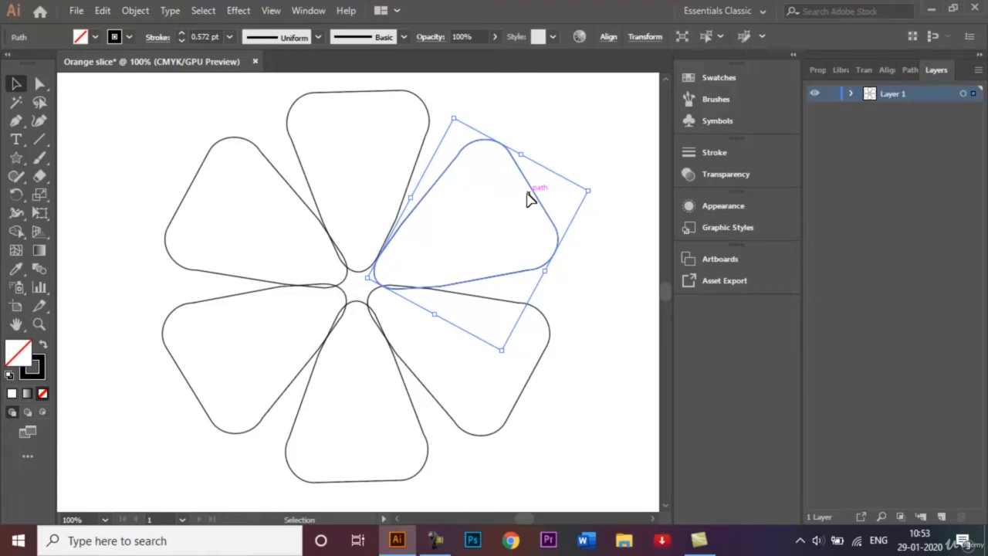
key("Left")
key("Left")
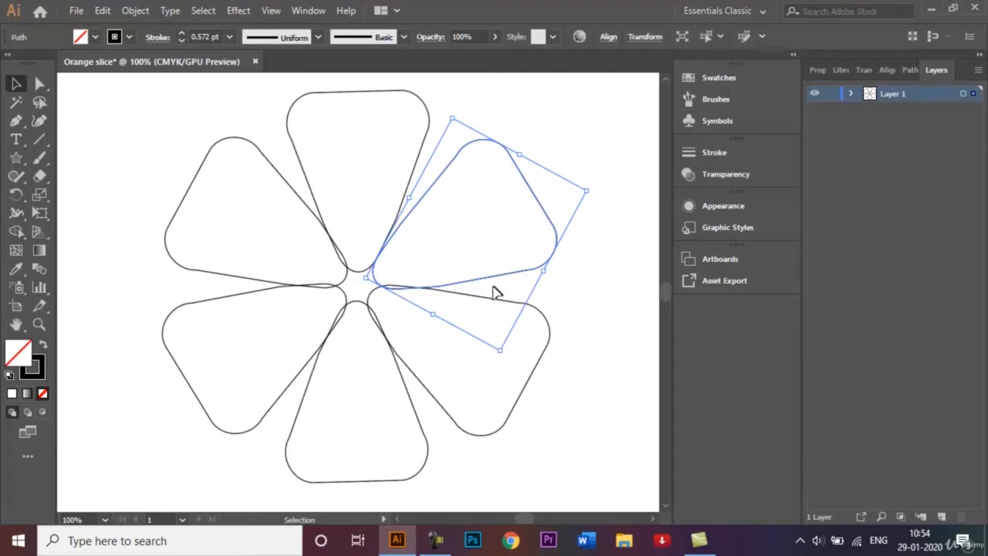
left_click(590, 284)
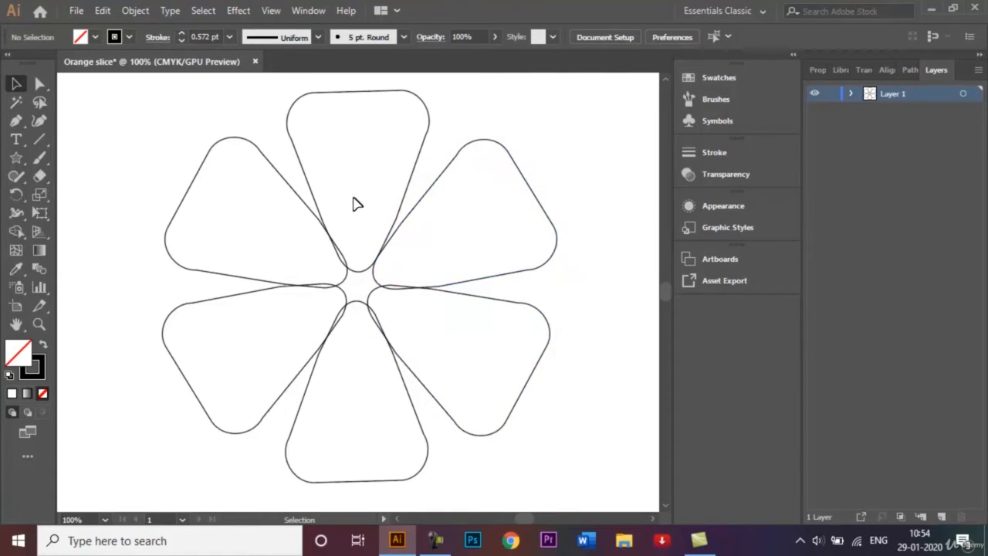
Nudge the lower-right segment slightly to the right, away from the ring's centre, and deselect it.
left_click(472, 301)
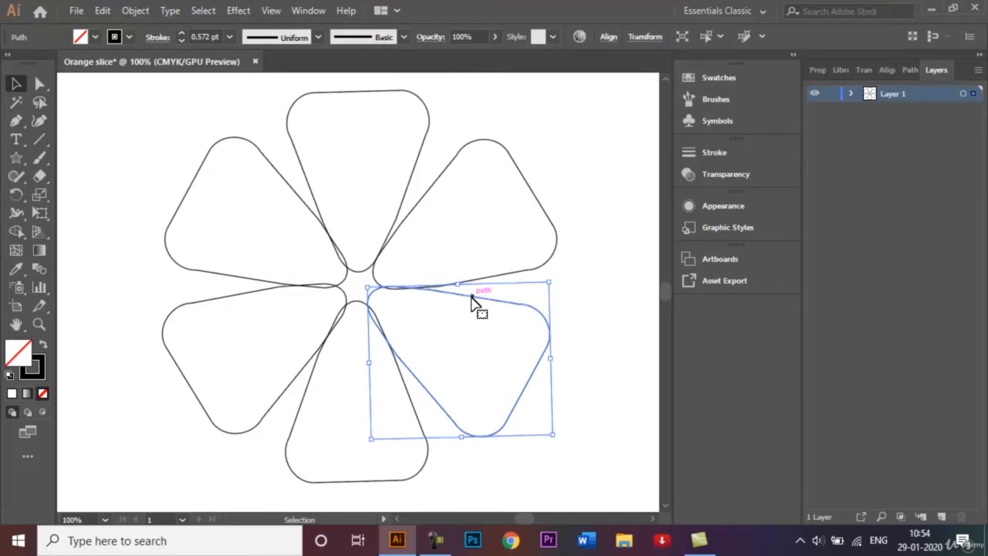
key("Right")
key("Right")
key("Right")
key("Right")
key("Right")
key("Right")
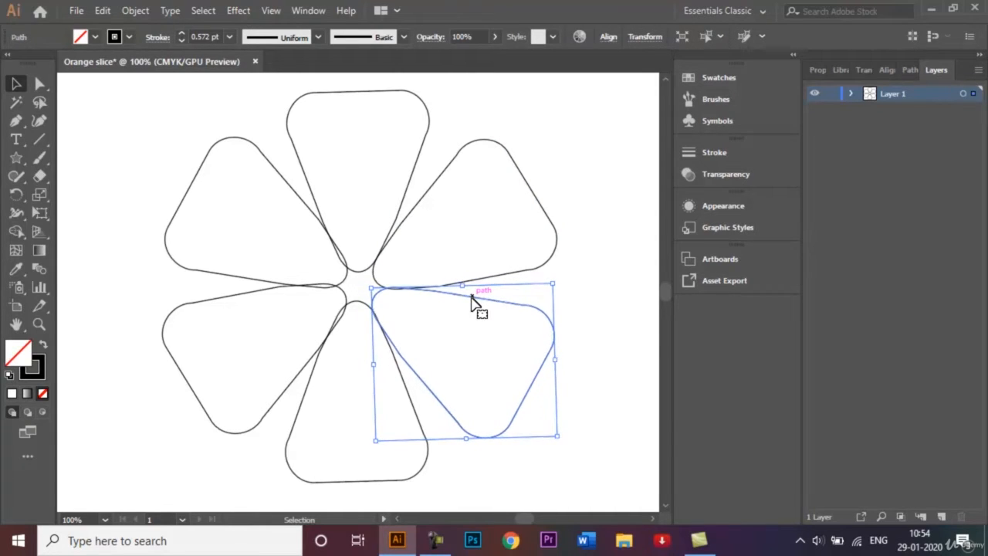
left_click(508, 472)
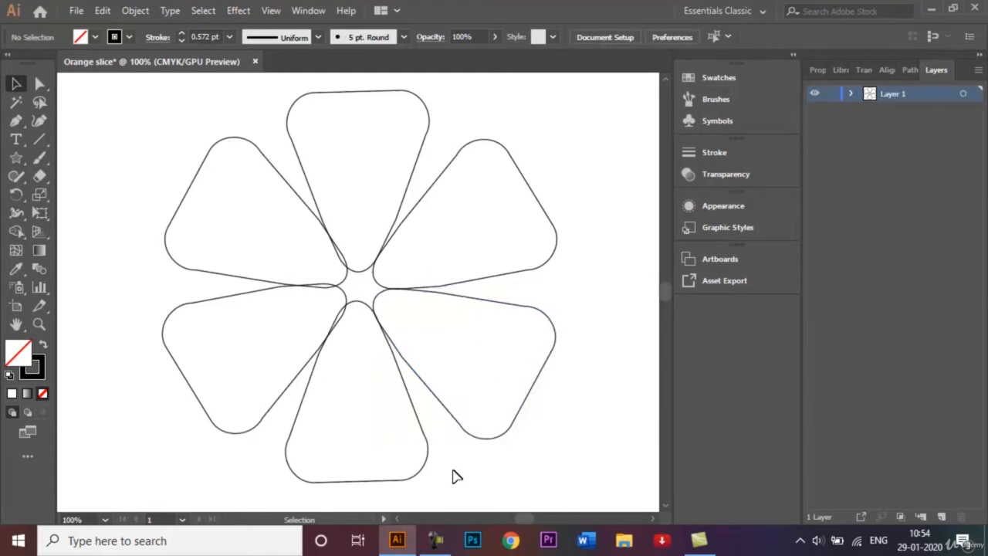
Nudge the bottom segment slightly down and a touch to the right so it clears its neighbours.
left_click(404, 481)
key("Down")
key("Down")
key("Down")
key("Down")
key("Right")
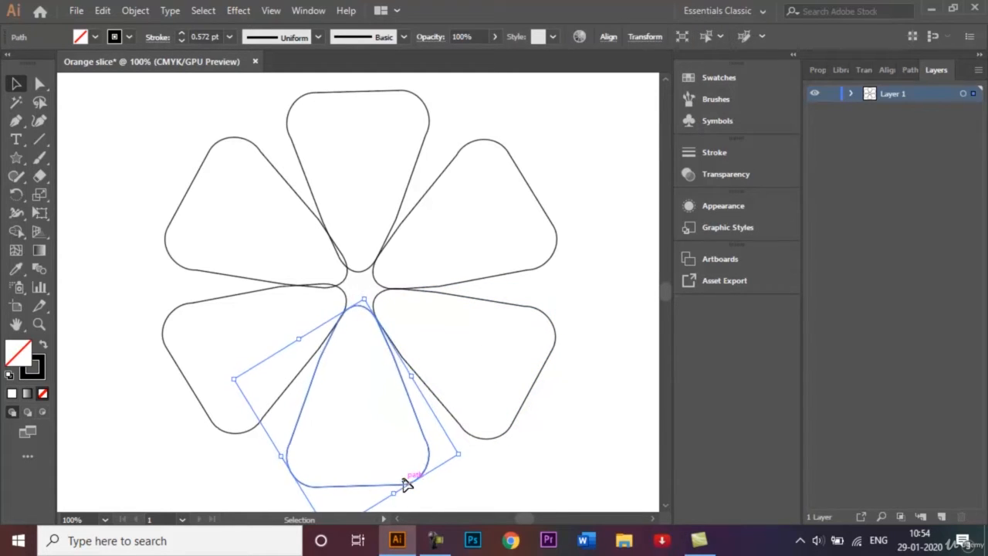
Nudge the upper-left segment slightly to the left and a touch up, away from the ring's centre, and deselect it.
left_click(255, 277)
key("Left")
key("Left")
key("Left")
key("Left")
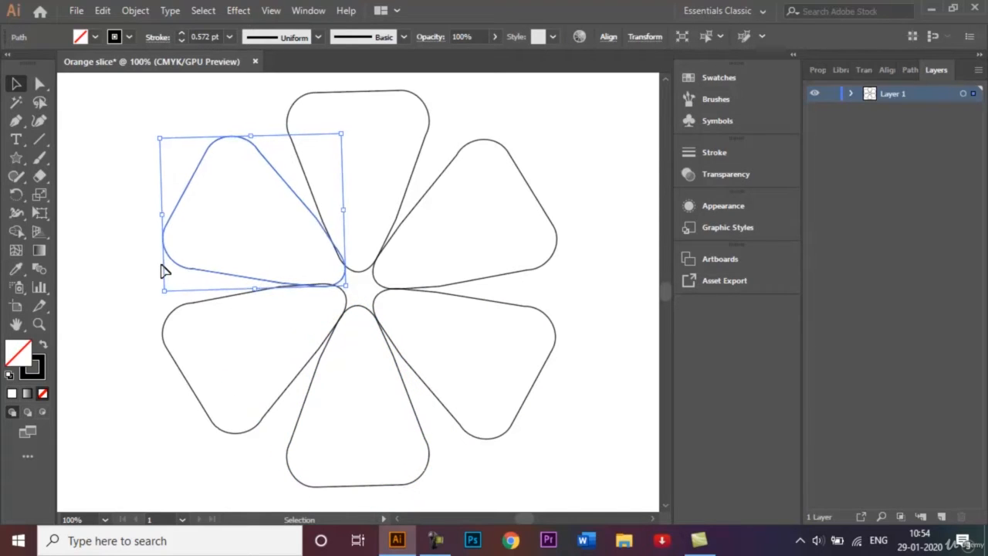
key("Up")
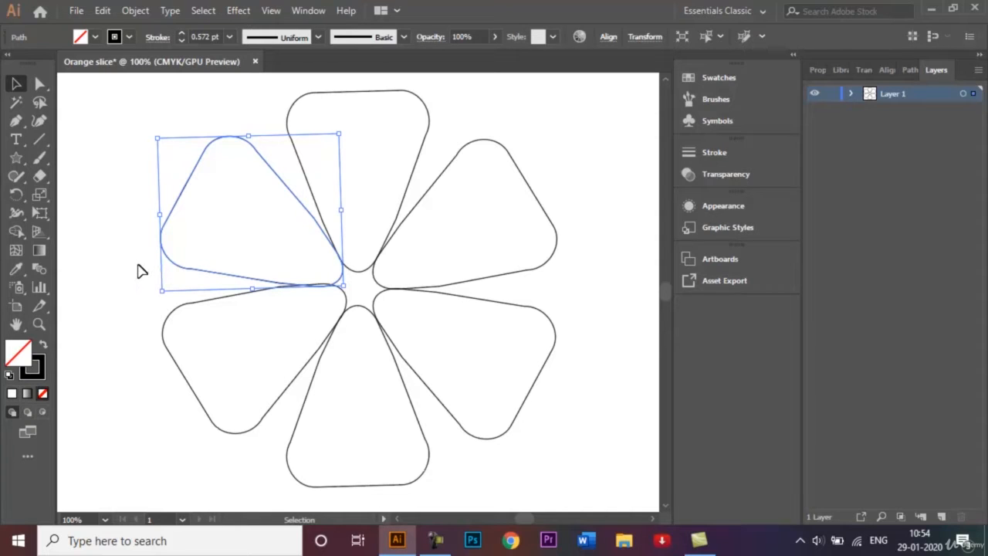
left_click(139, 271)
Nudge the lower-left segment slightly down and to the left, and deselect it.
left_click(190, 382)
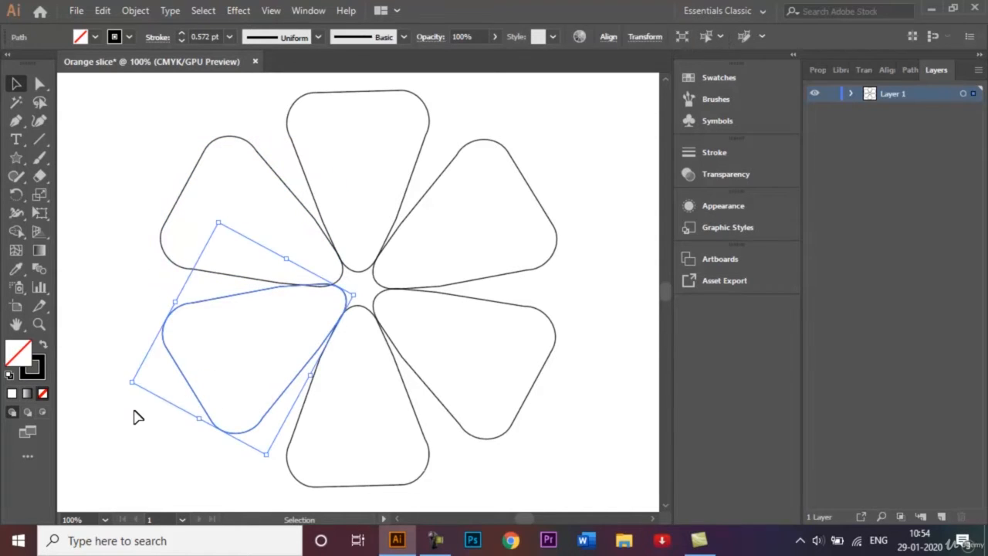
key("Down")
key("Left")
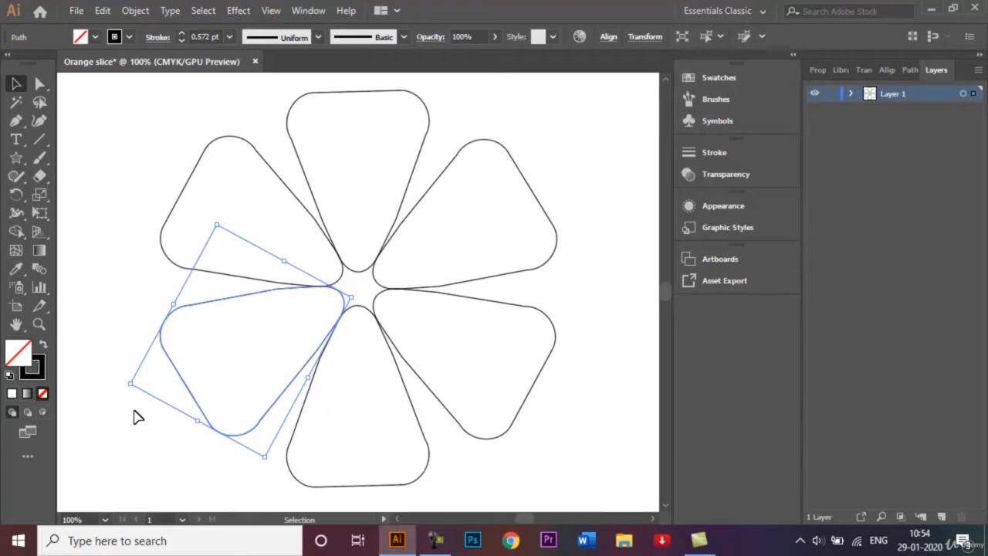
left_click(572, 302)
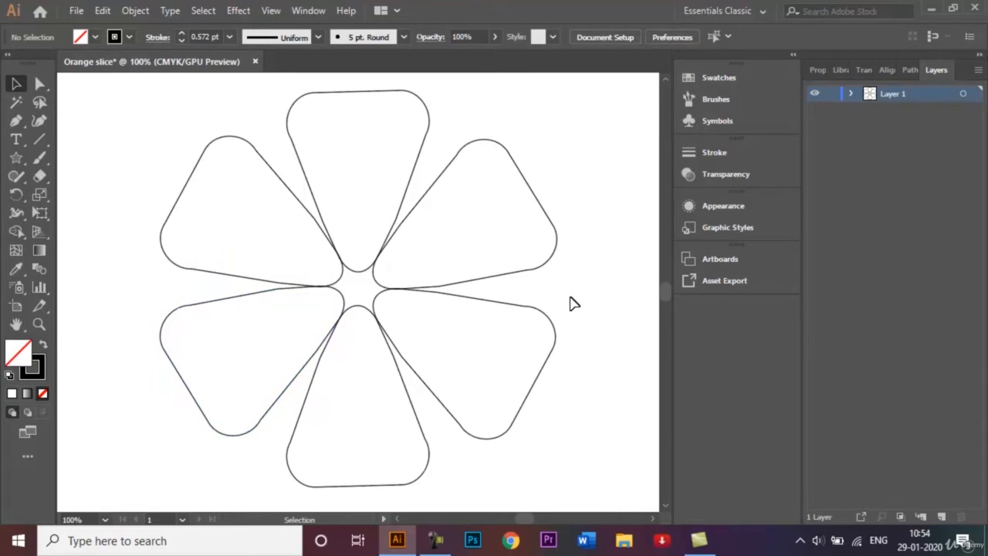
Draw a circle from the centre of the segment ring, large enough to enclose all six segments with a small margin.
key("ctrl+0")
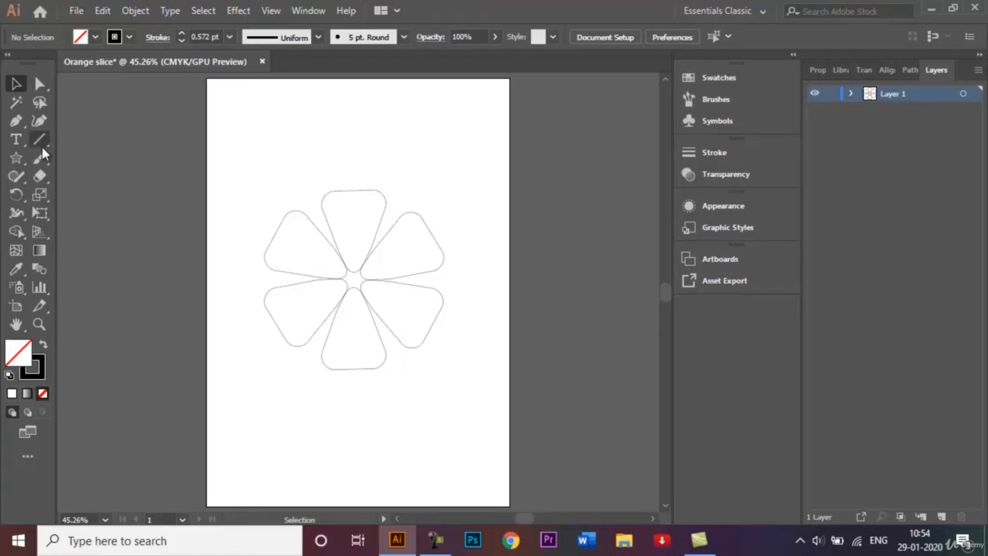
left_click(16, 160)
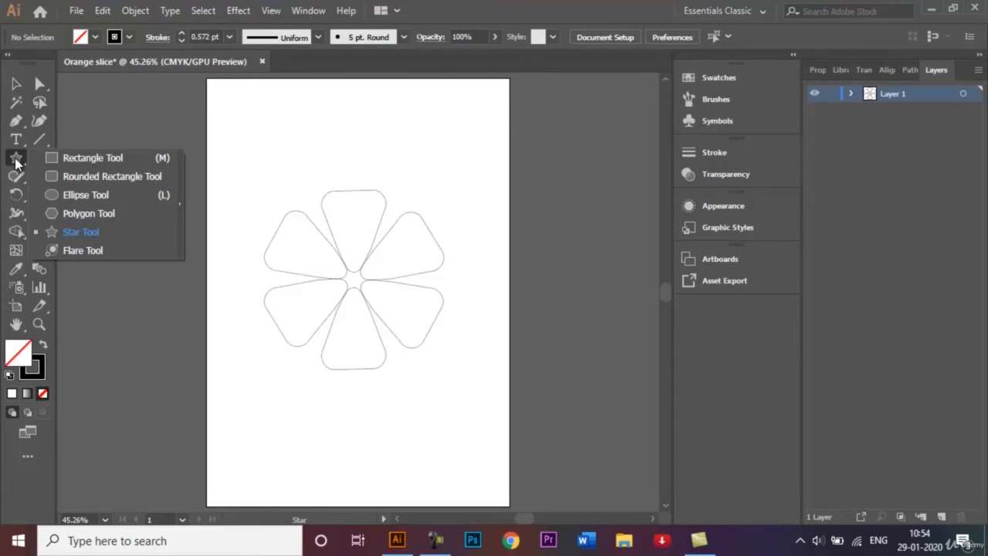
left_click(76, 194)
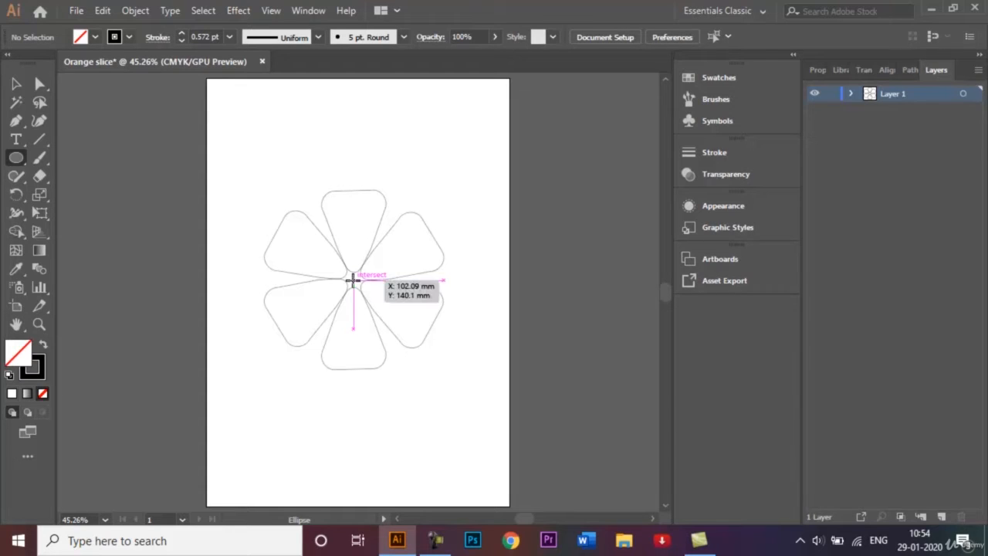
left_click_drag(353, 279, 455, 335)
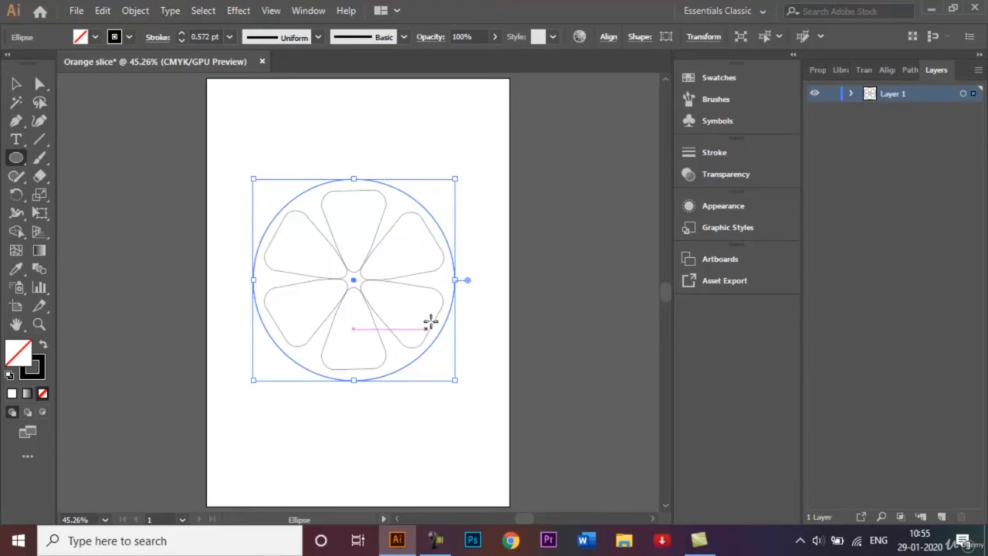
Offset the enclosing circle's path by 5 mm with Miter joins to add an outer rind circle, and deselect it.
left_click(136, 10)
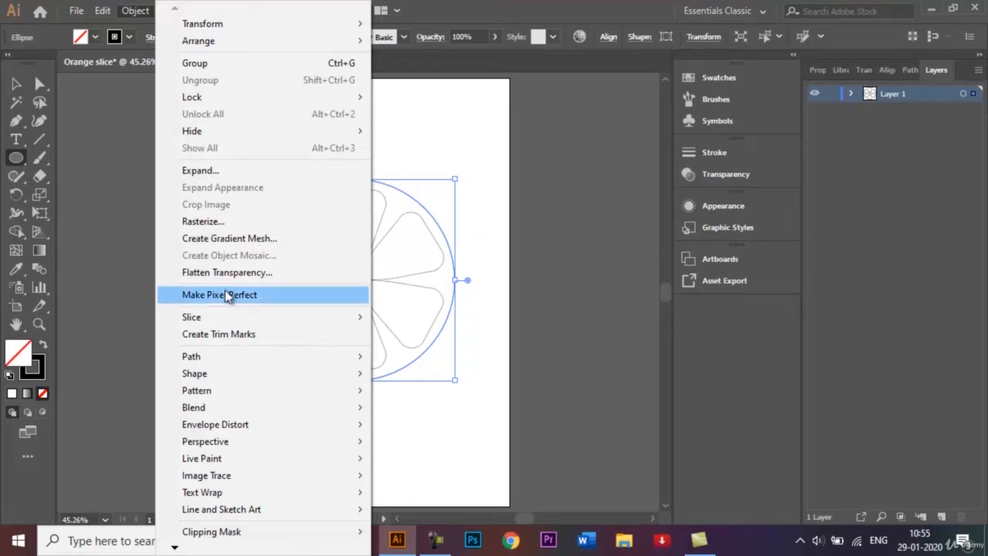
mouse_move(262, 356)
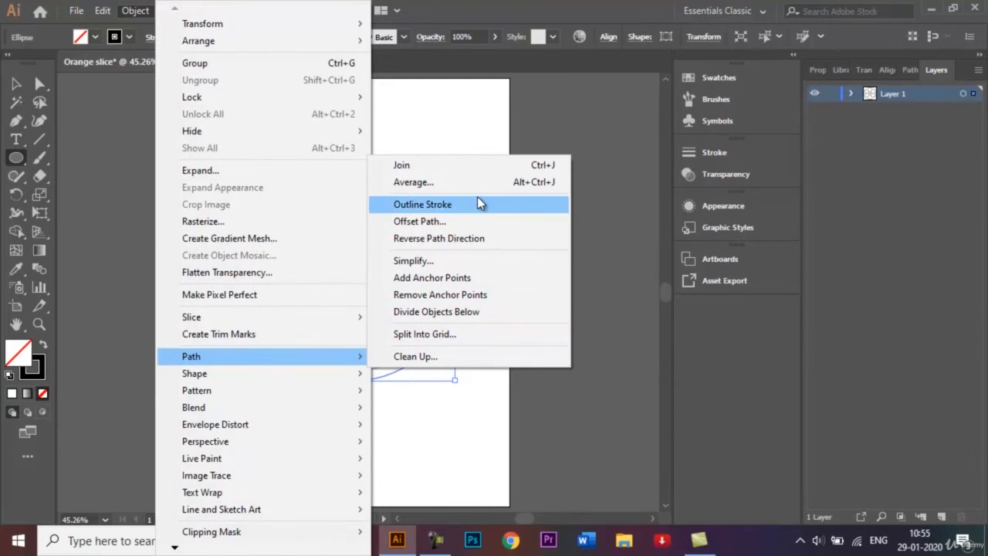
left_click(476, 221)
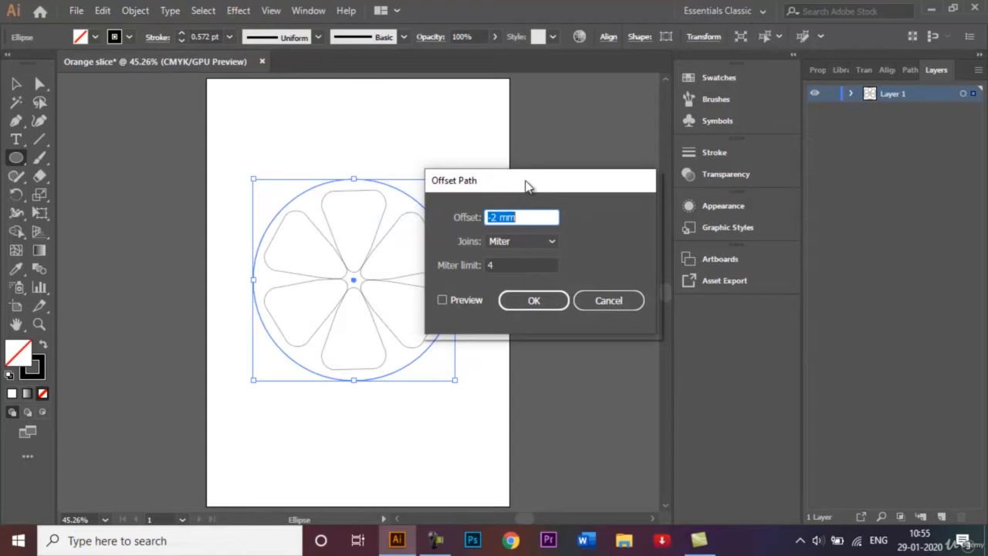
left_click(496, 218)
left_click(443, 299)
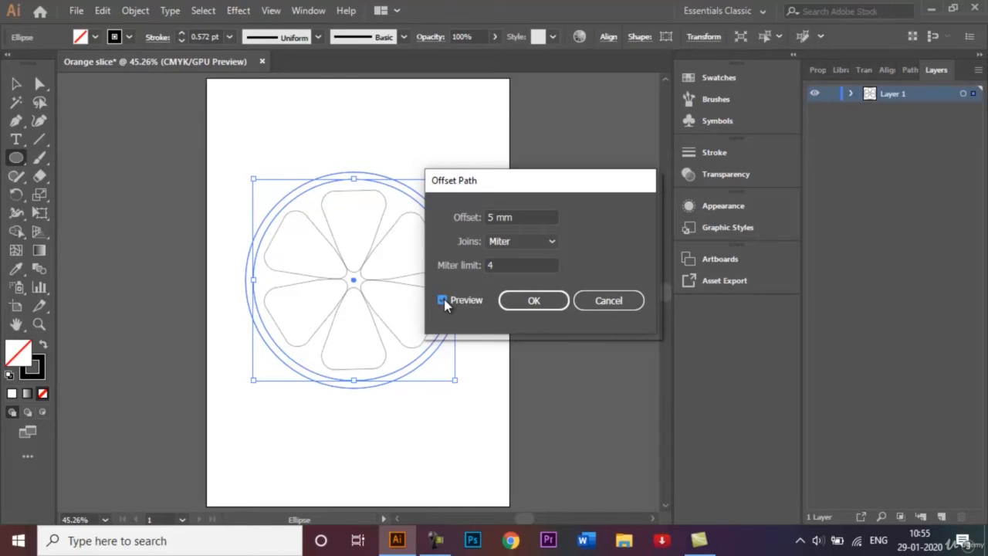
left_click(522, 299)
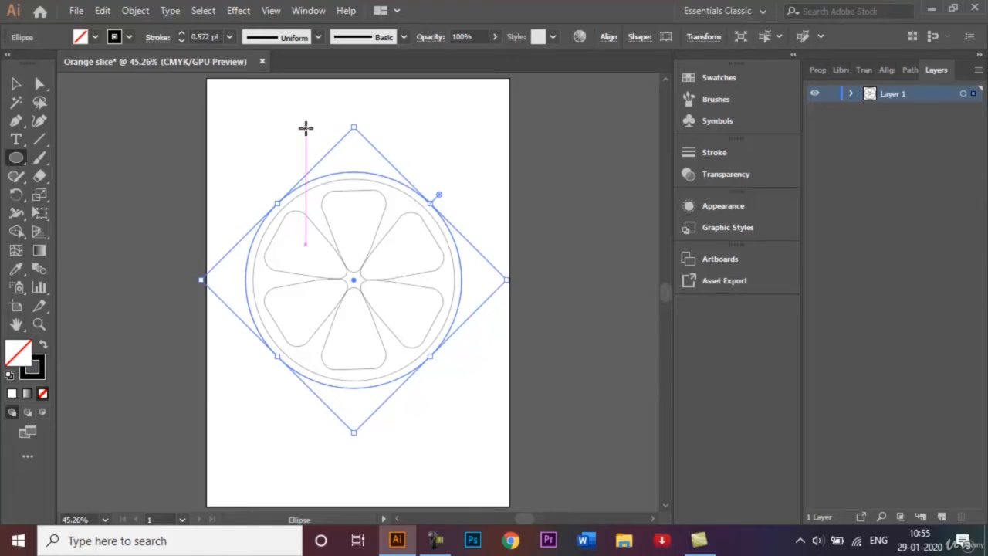
left_click(16, 84)
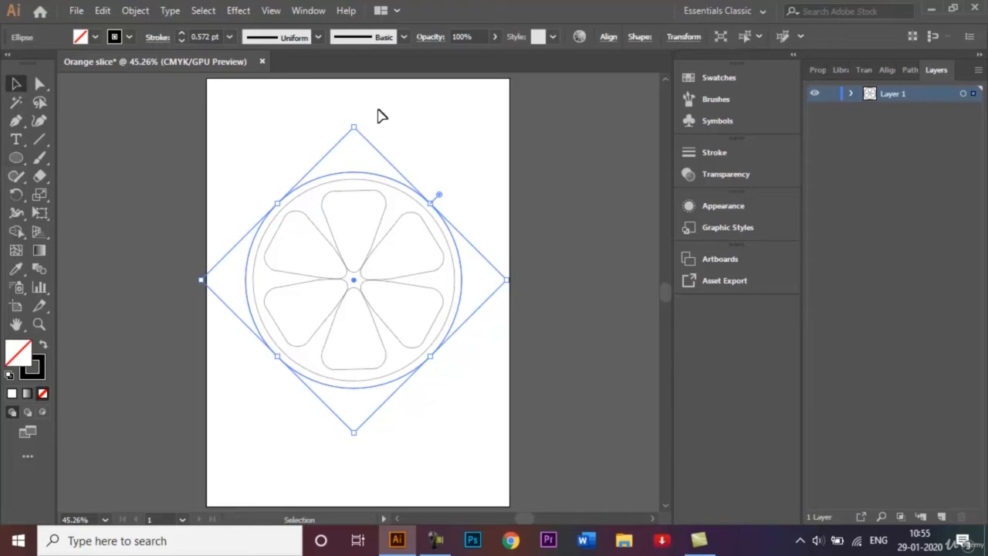
left_click(432, 115)
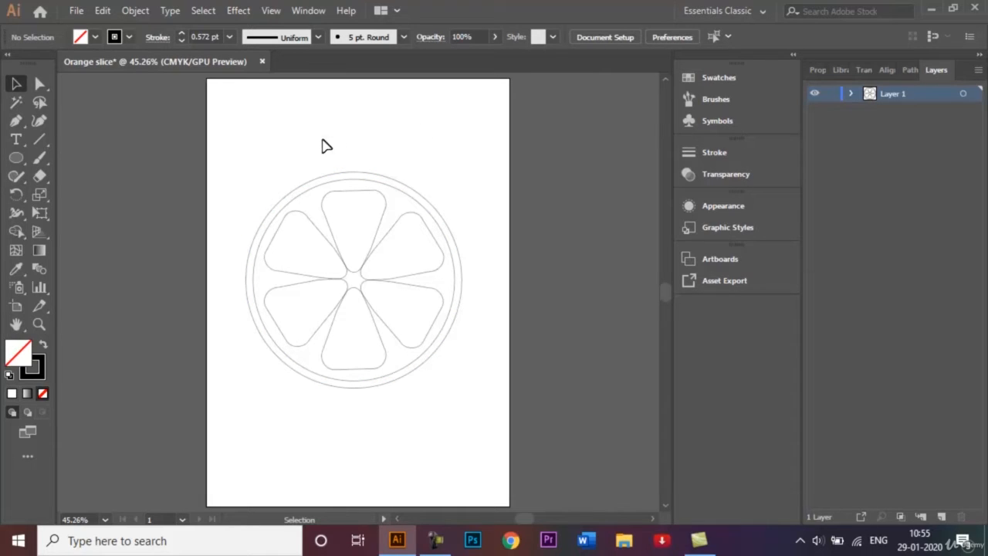
Scale the whole orange slice proportionally about its centre to about 80% of its size, and deselect it.
left_click_drag(282, 153, 442, 393)
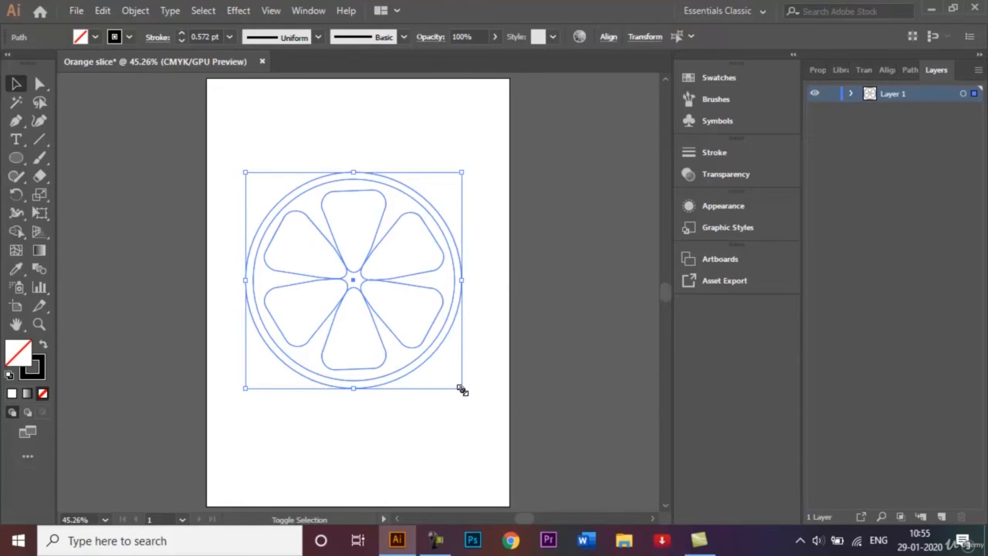
left_click_drag(462, 390, 439, 368)
left_click(479, 375)
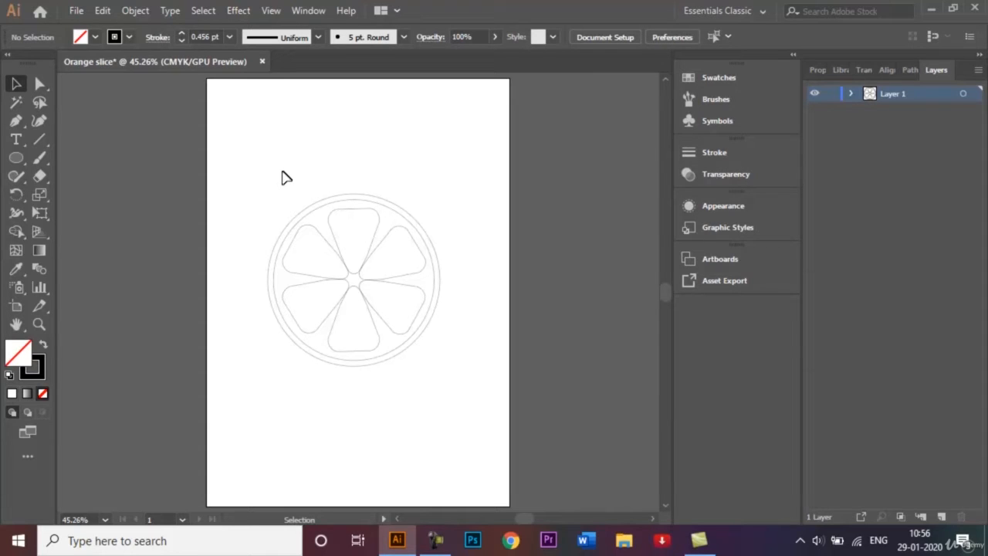
Move the whole orange slice a little to the right and down on the artboard, and deselect it.
left_click_drag(272, 183, 436, 392)
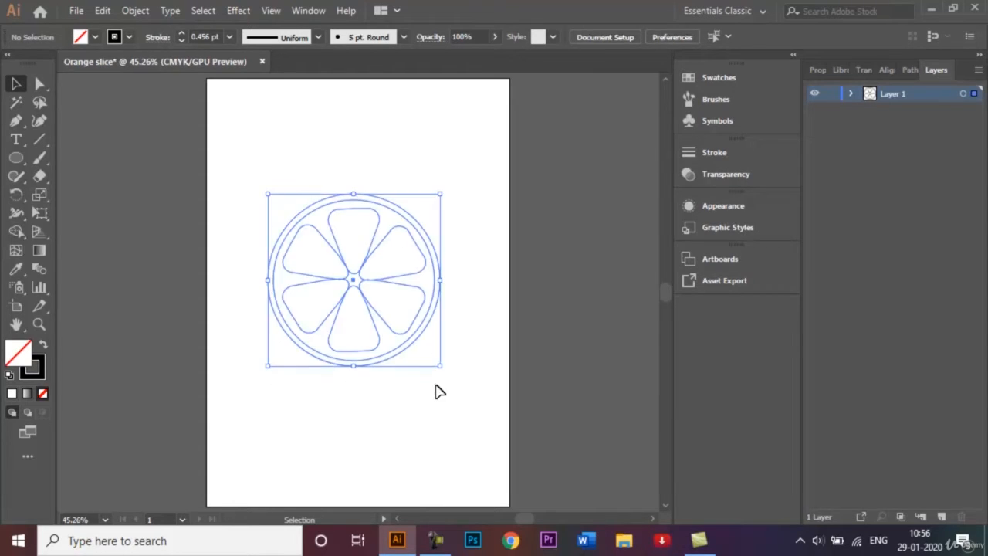
key("Right")
key("Down")
key("Down")
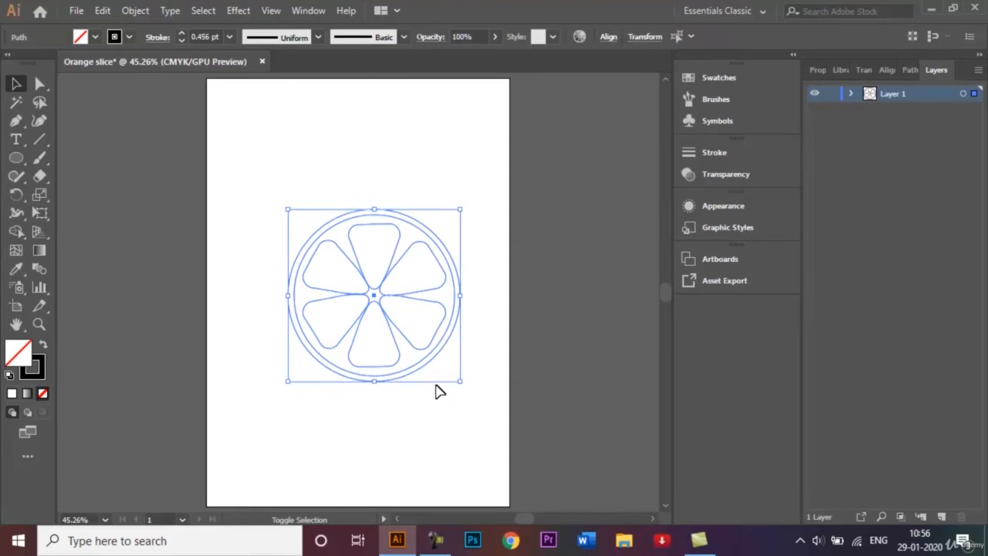
key("Right")
left_click(306, 422)
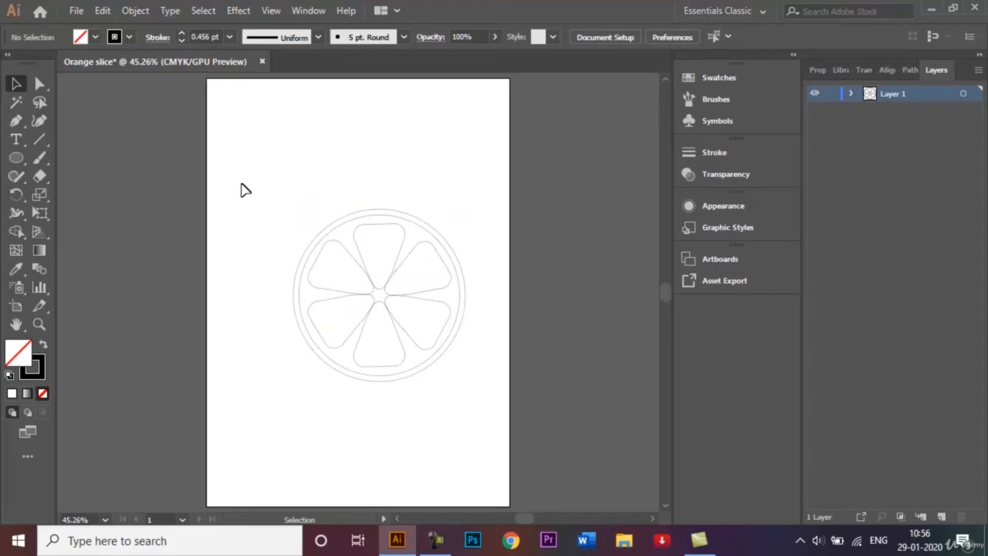
Duplicate the outer rind circle horizontally to the left so the copy partly overlaps the slice, and deselect it.
left_click(388, 211)
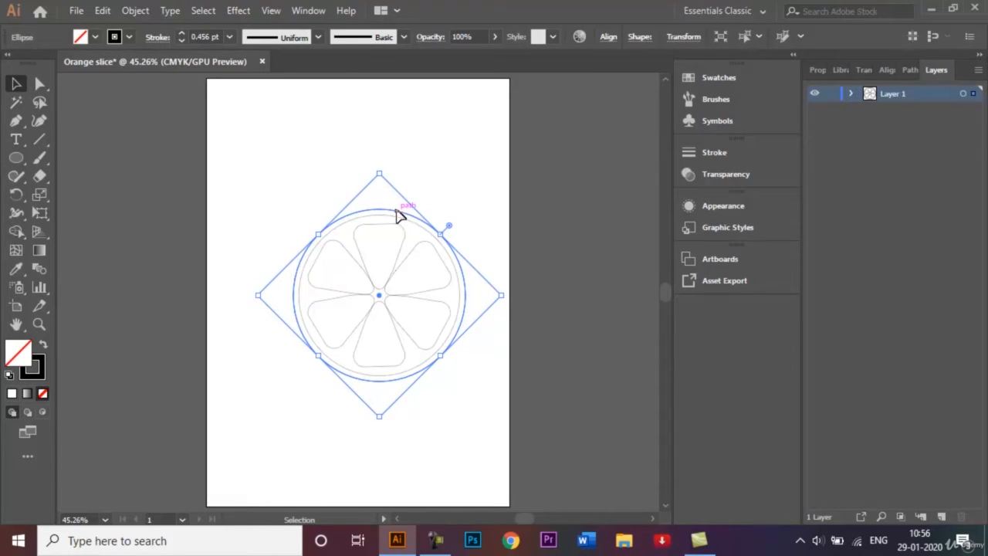
left_click_drag(396, 216, 324, 217)
left_click(404, 170)
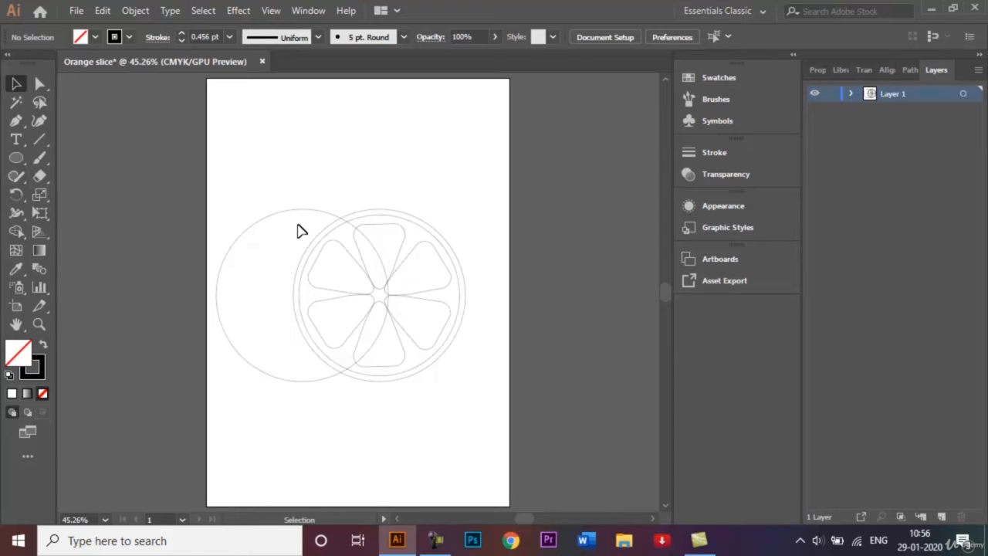
Draw a tiny circle inside the left circle, just below its top and aligned with its vertical centre line.
key("ctrl+equal")
key("ctrl+equal")
key("ctrl+equal")
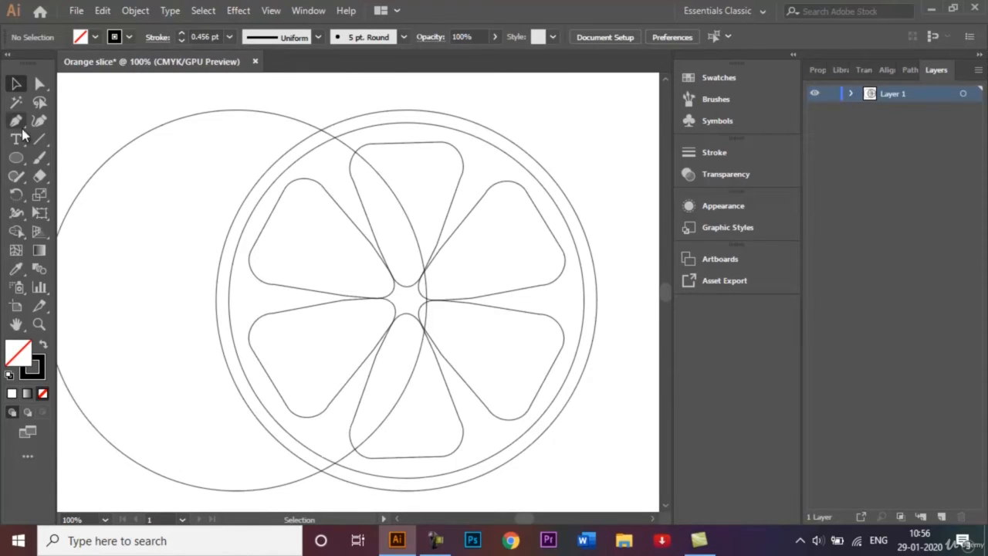
left_click(17, 158)
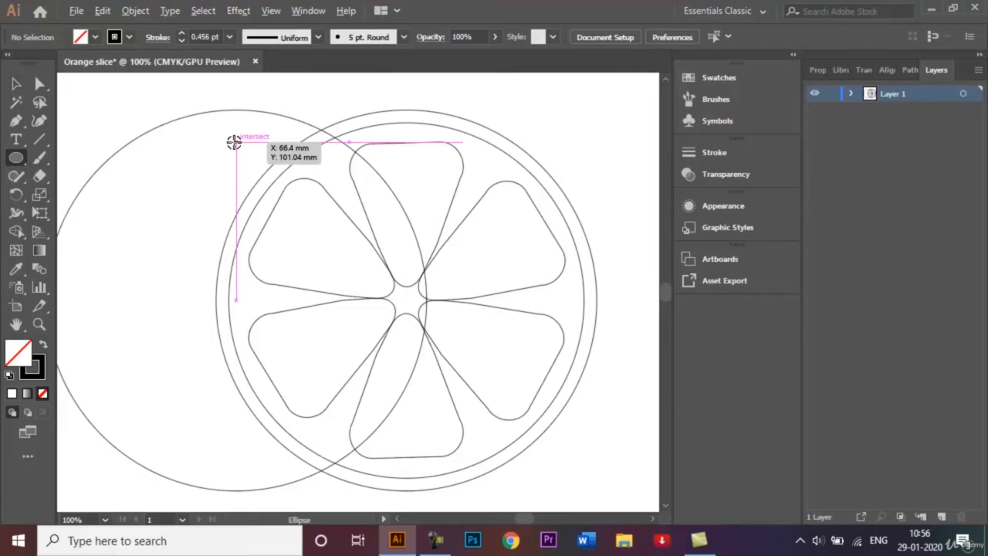
left_click_drag(234, 142, 247, 149)
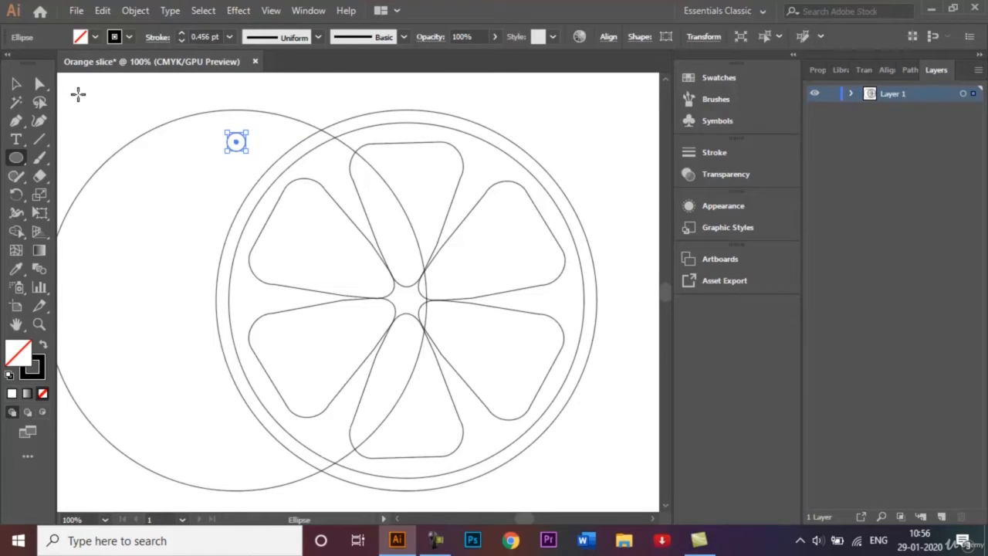
Draw a curved open stem path from the tiny circle's centre up past the orange's upper edge, bending slightly right, and deselect it.
key("v")
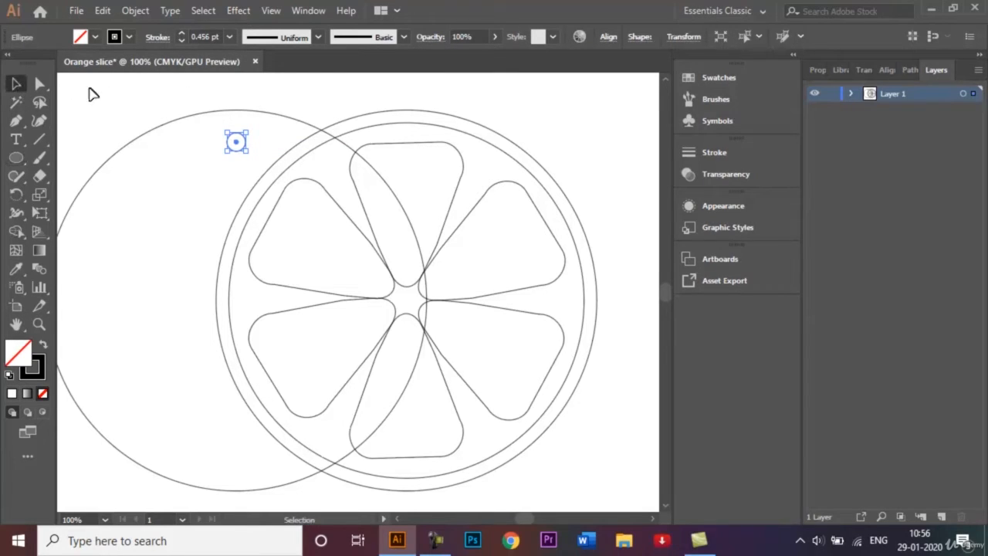
left_click(151, 96)
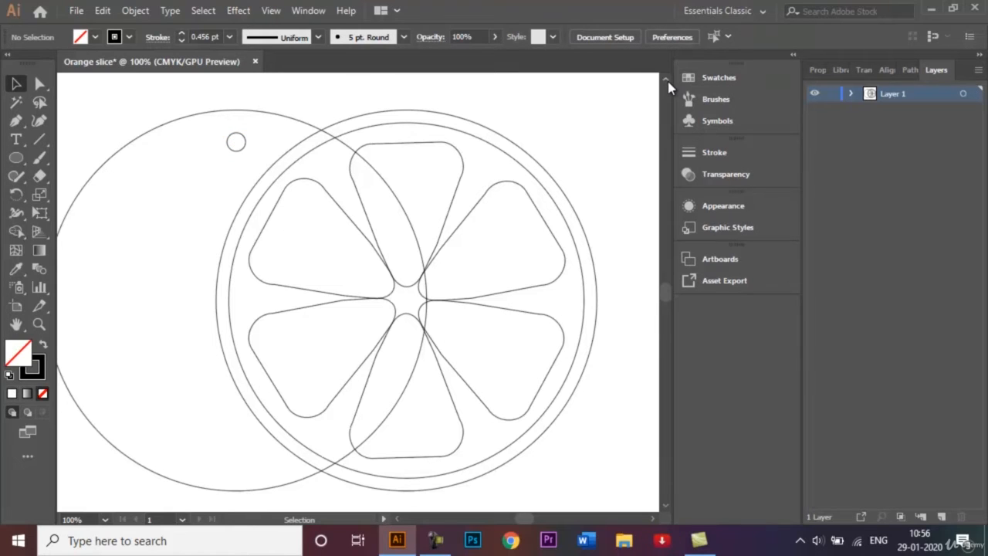
scroll(667, 81, "up", 3)
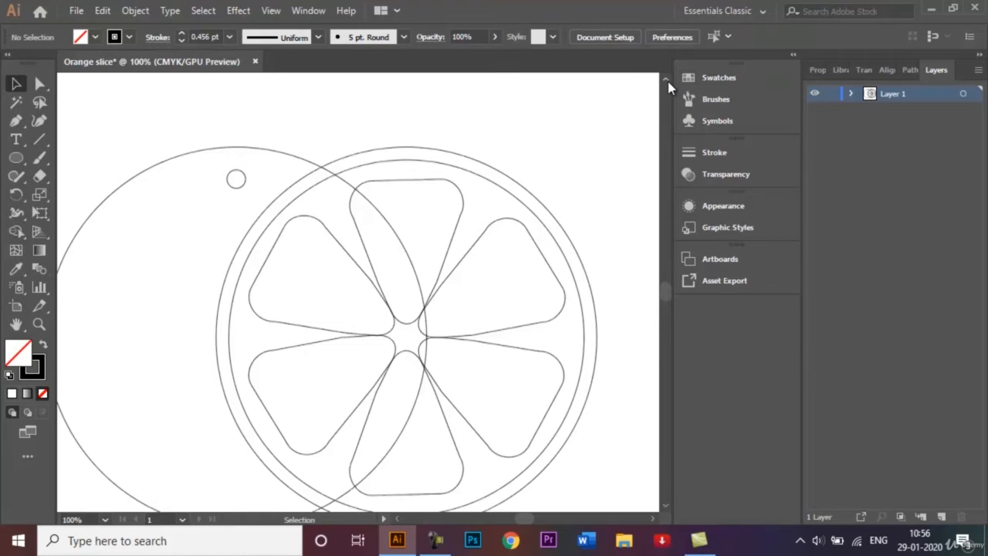
left_click(16, 121)
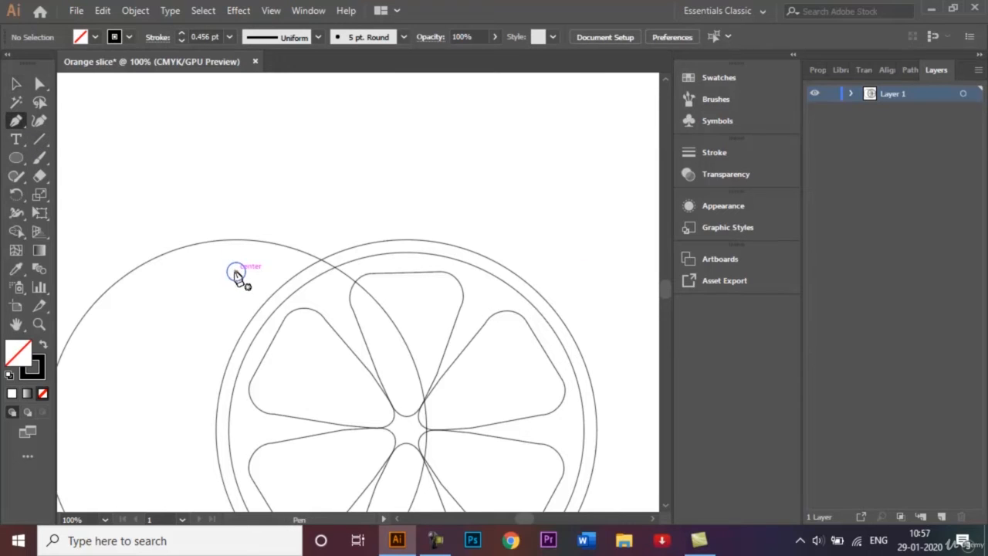
left_click_drag(236, 271, 265, 163)
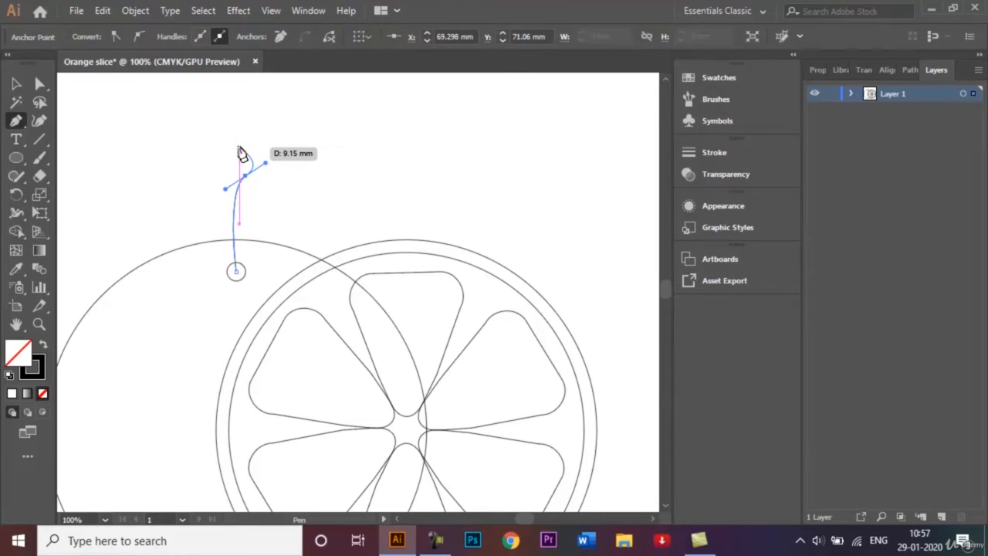
left_click(17, 83)
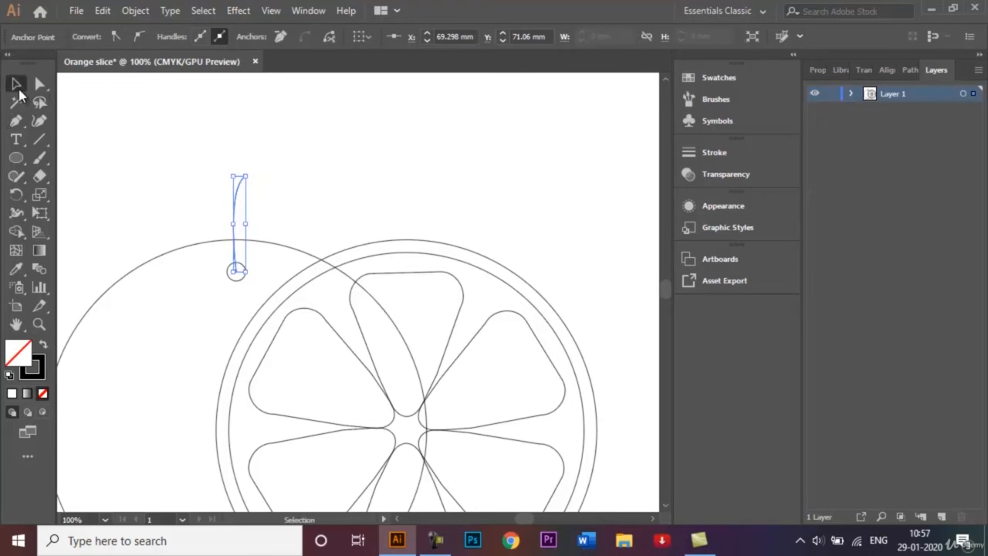
left_click(113, 167)
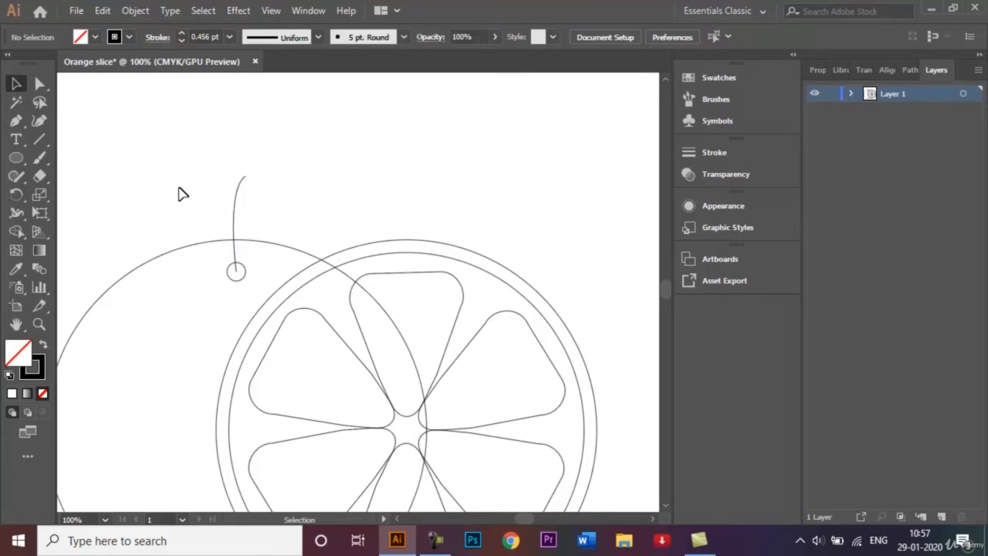
Draw a small circle above the slice and duplicate it horizontally to the right so the two circles overlap by half.
left_click(15, 158)
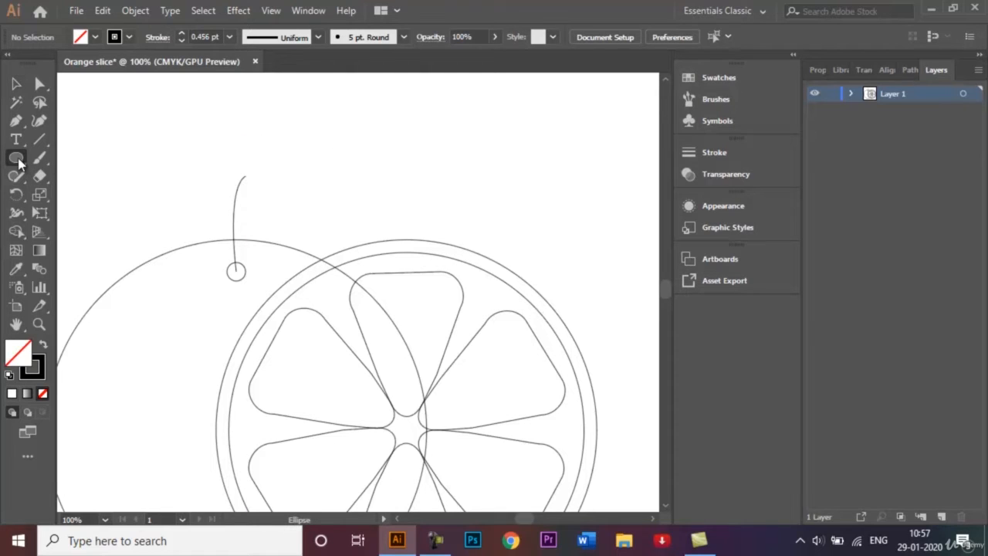
left_click(18, 159)
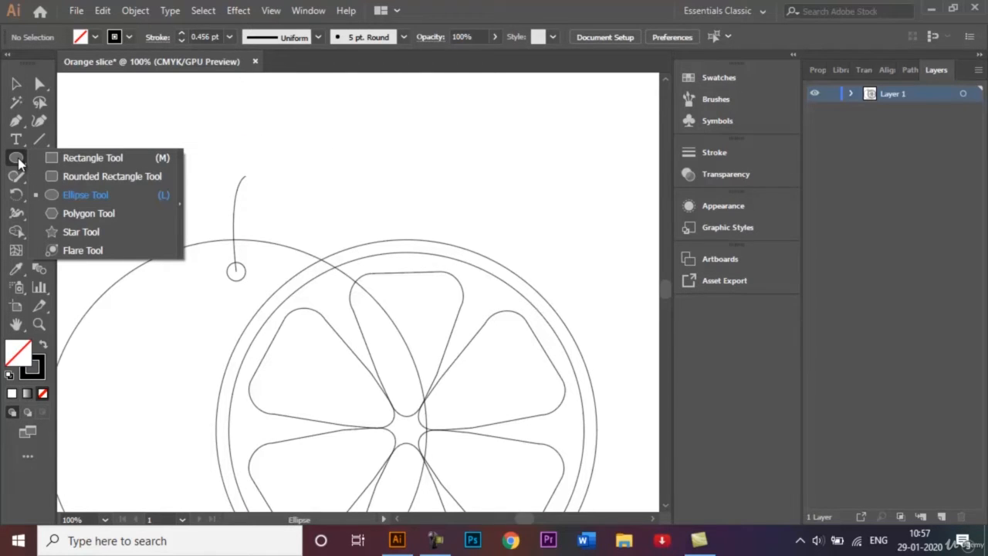
left_click(85, 195)
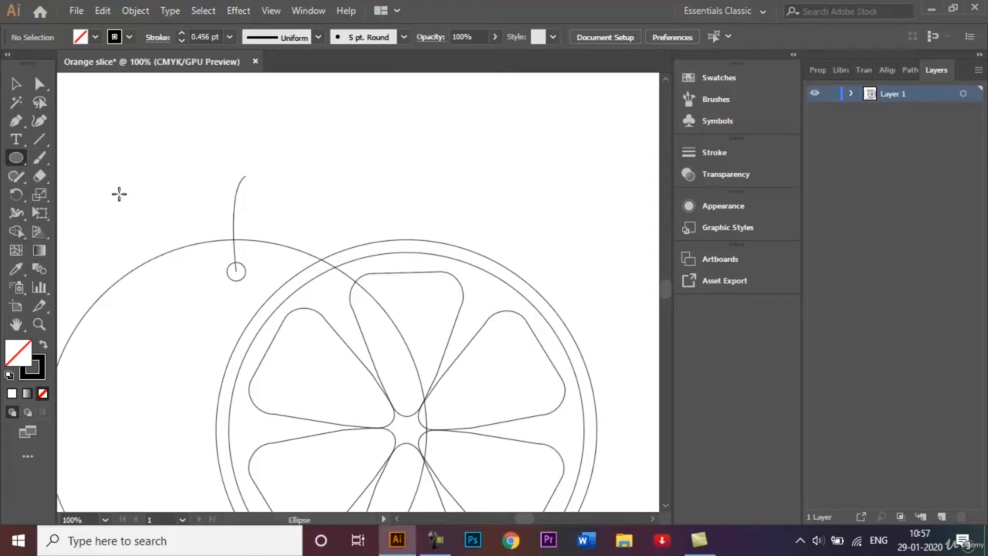
left_click_drag(358, 153, 412, 208)
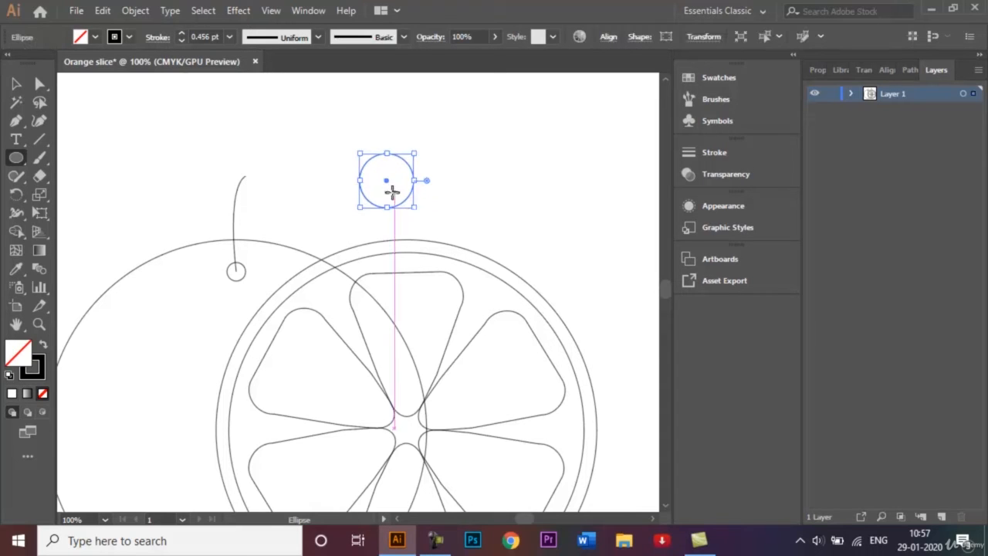
left_click(14, 84)
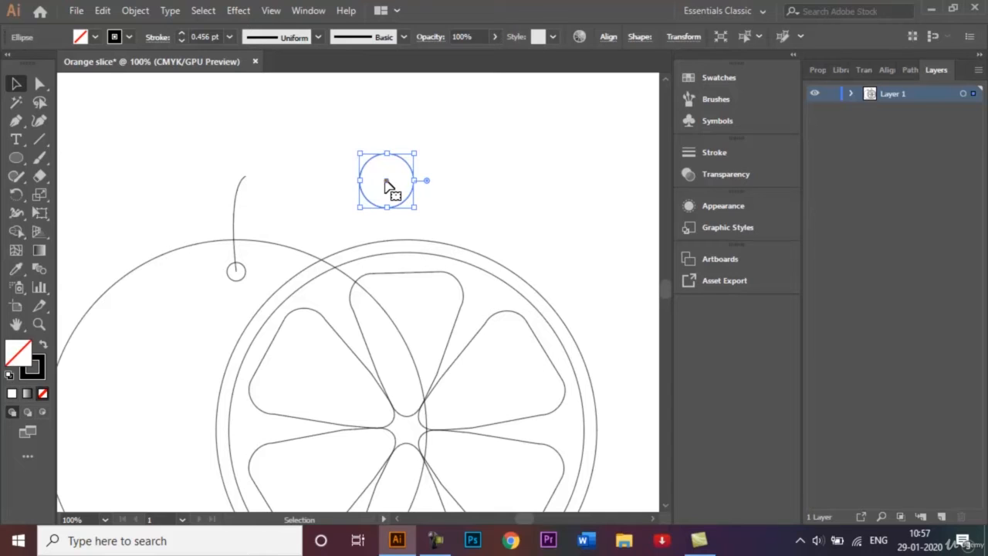
left_click_drag(386, 185, 417, 185)
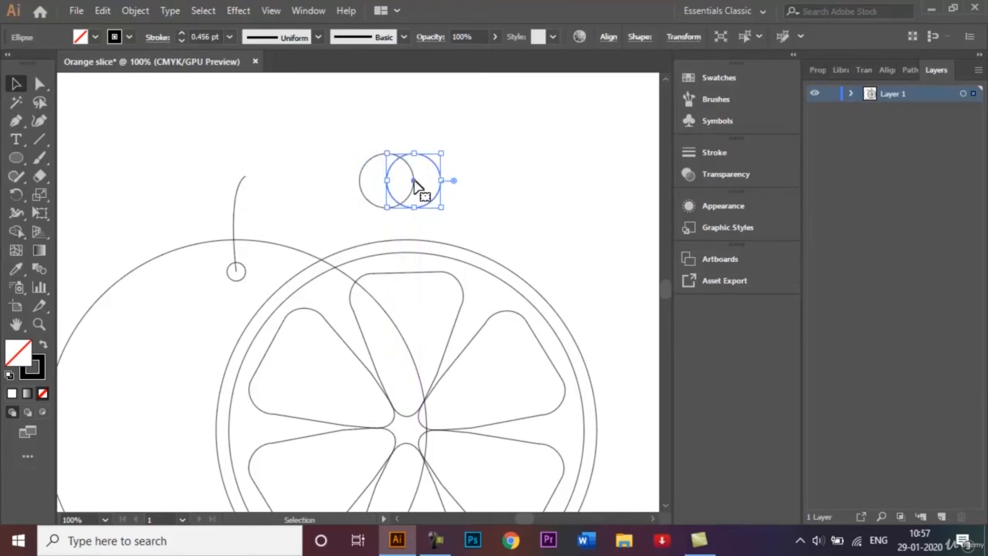
left_click(479, 181)
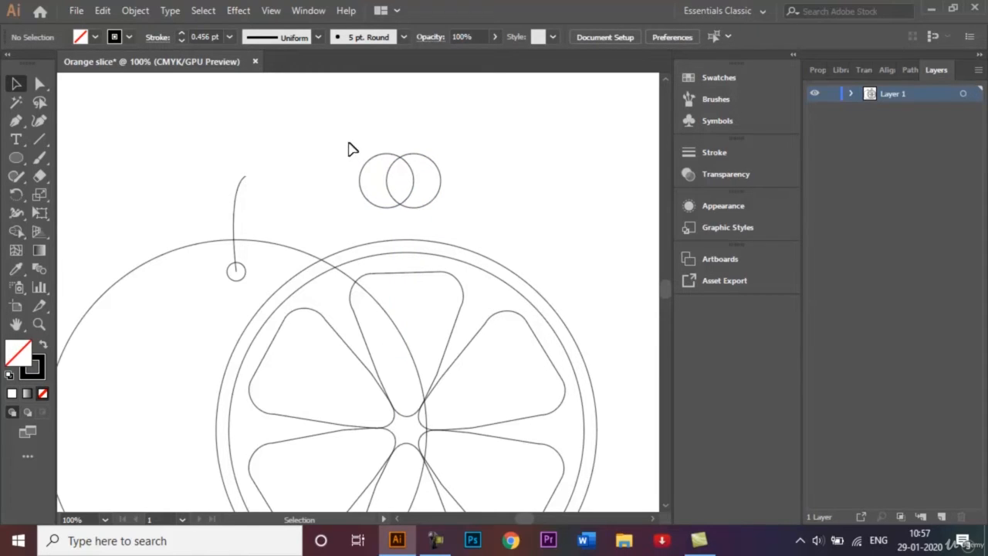
Use Shape Builder on the two small circles to remove their outer parts and keep only the leaf-shaped overlap.
left_click_drag(352, 150, 456, 222)
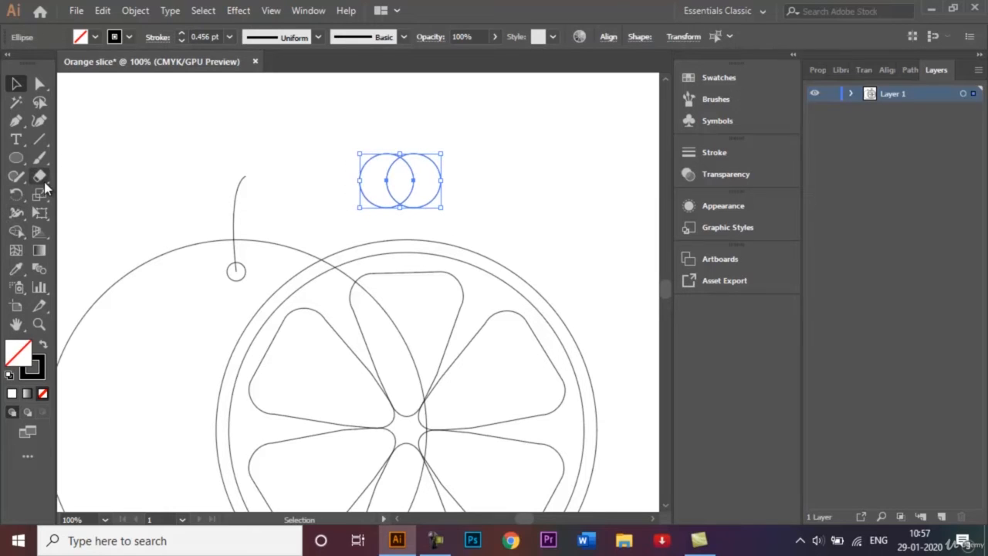
left_click(16, 231)
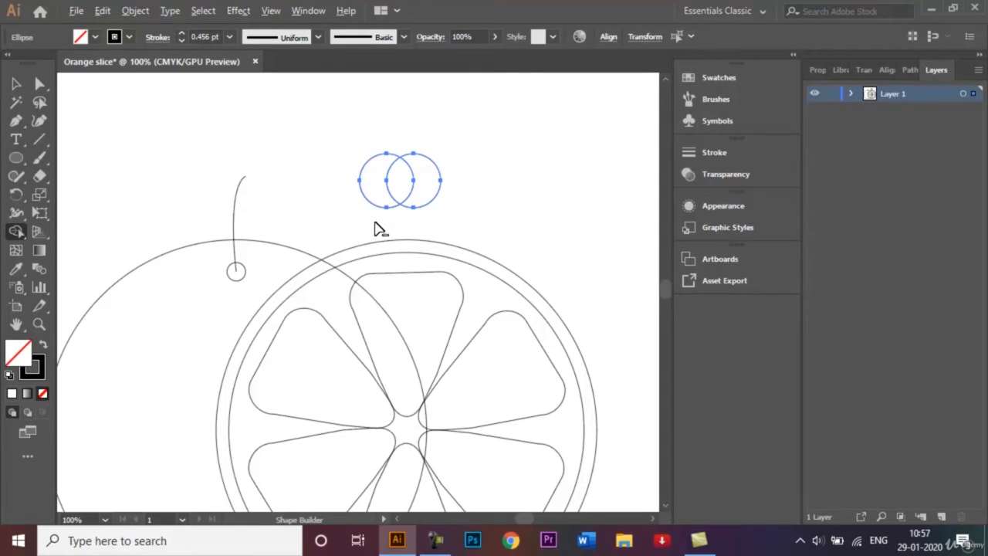
mouse_move(378, 195)
left_mouse_down()
mouse_move(376, 128)
mouse_move(386, 128)
mouse_move(421, 177)
mouse_move(419, 232)
left_mouse_up()
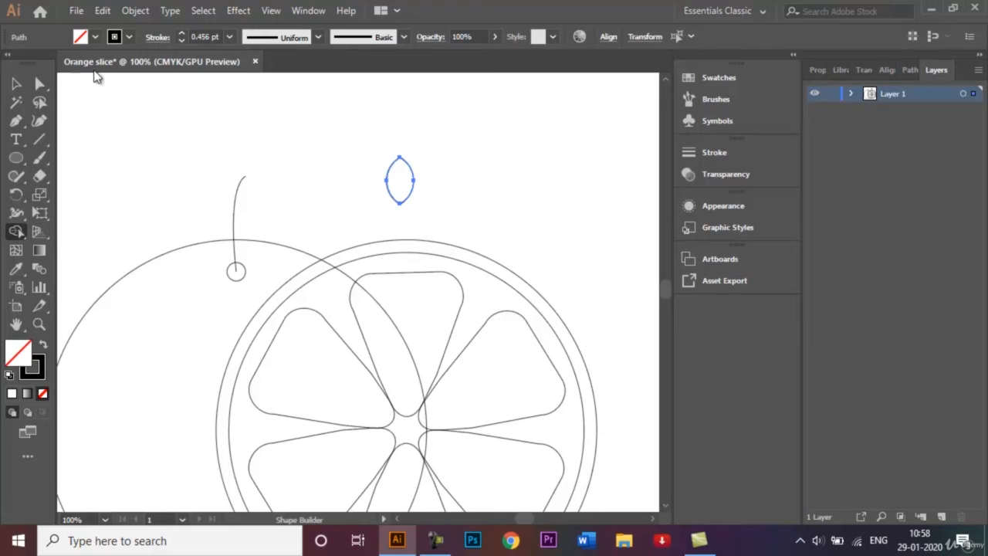
Move the leaf to the left side of the stem and rotate it so its lower tip touches the stem.
left_click(14, 84)
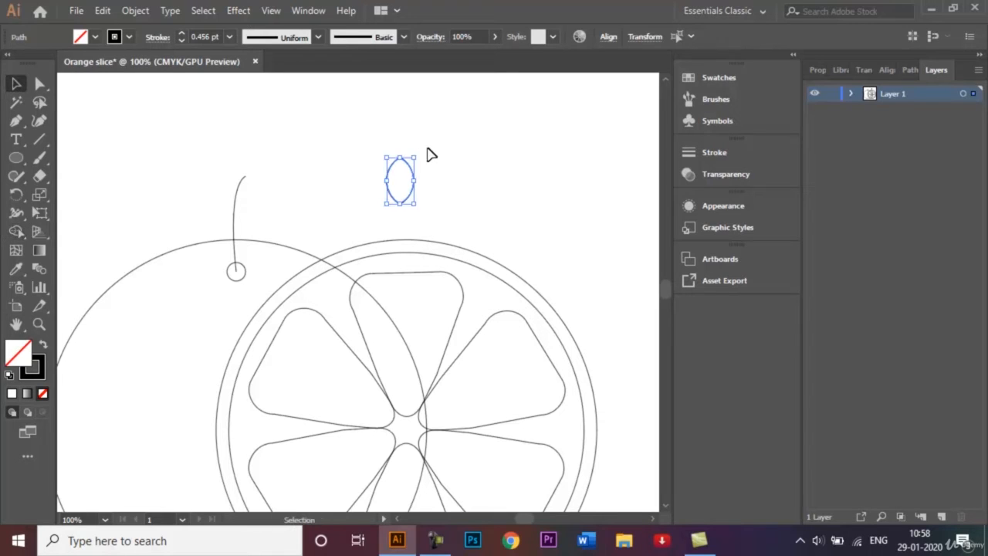
left_click_drag(410, 170, 209, 199)
left_click(319, 199)
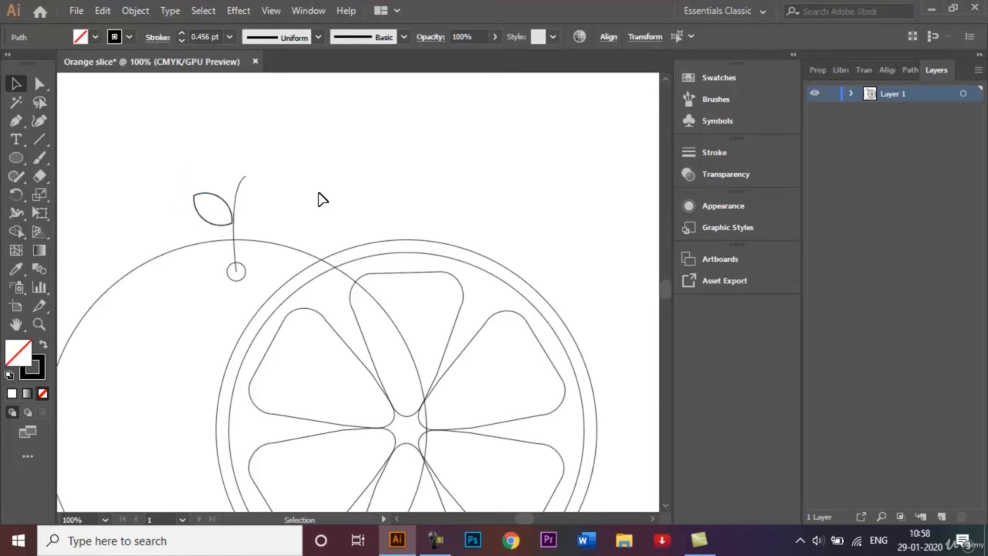
left_click(216, 201)
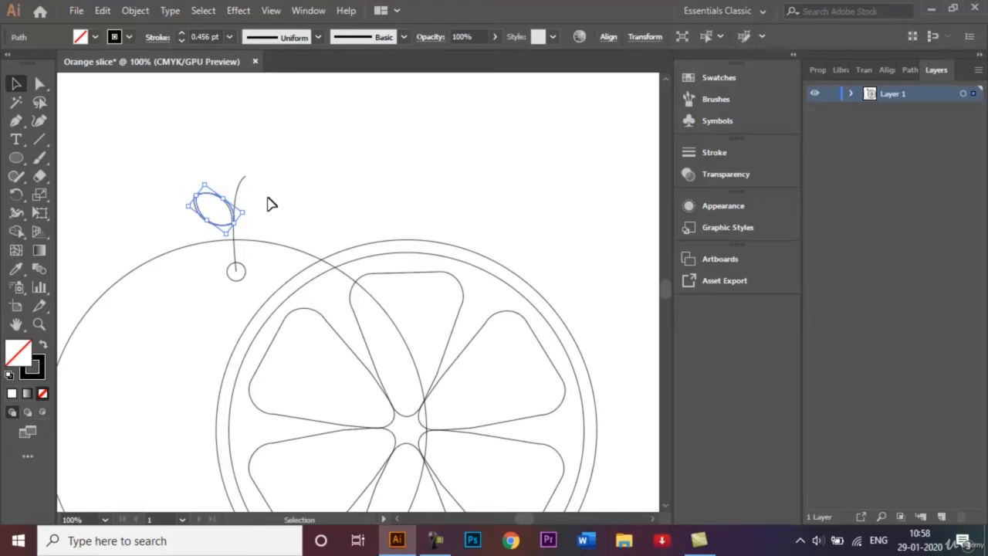
left_click(339, 217)
key("a")
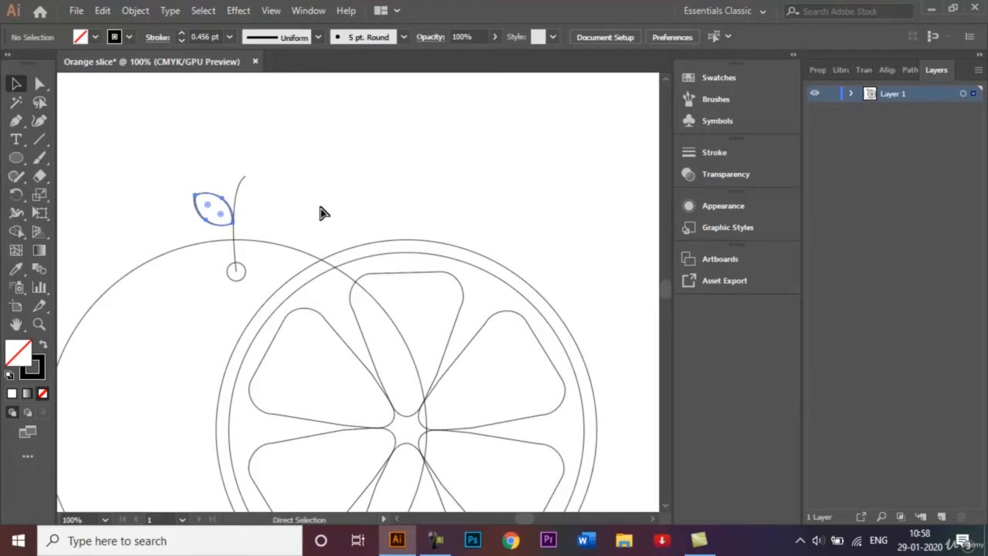
left_click(212, 153)
key("ctrl+z")
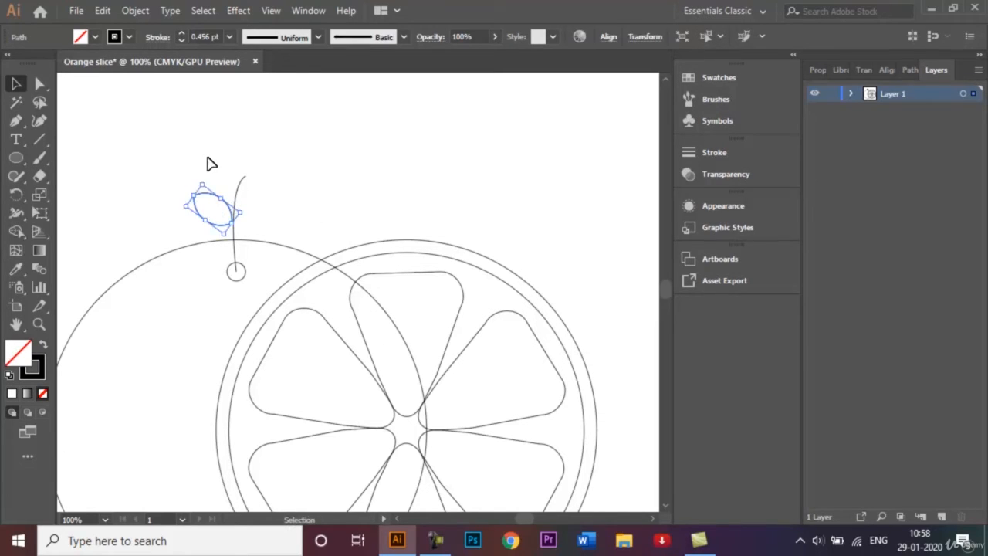
Duplicate the leaf and move the copy horizontally to the right side of the stem.
left_click(207, 162)
left_click(214, 205)
key("Right")
key("Right")
key("Right")
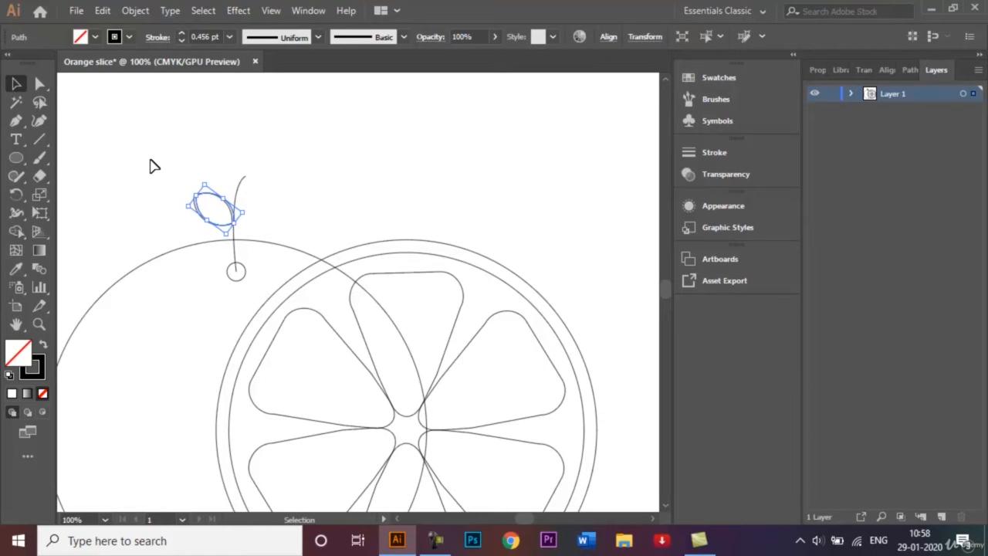
left_click(313, 177)
key("ctrl+plus")
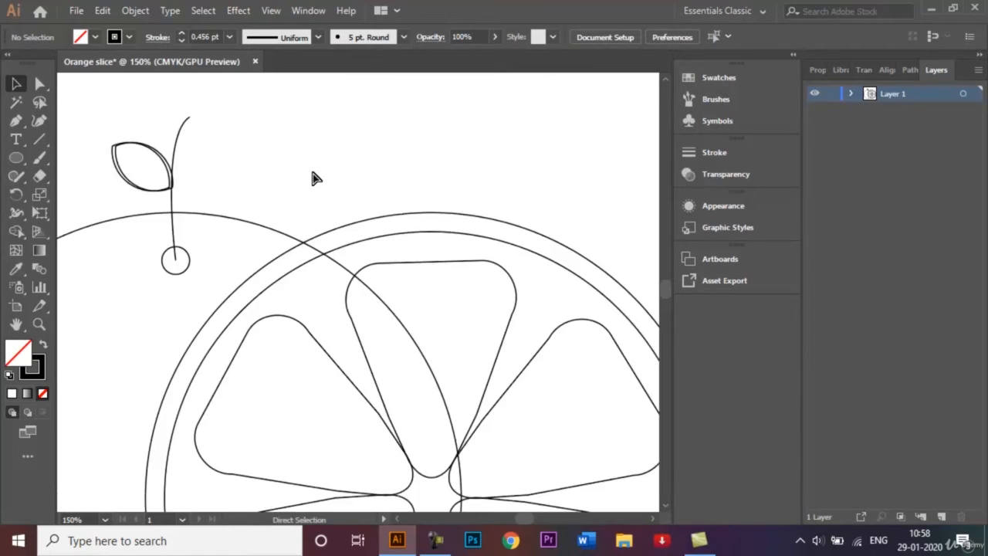
left_click(117, 165)
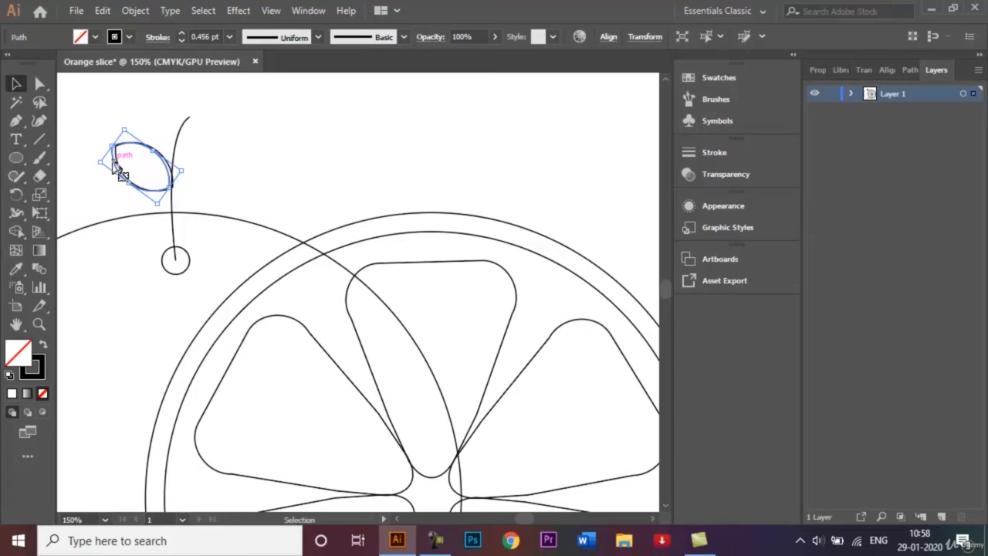
left_click_drag(116, 166, 193, 165)
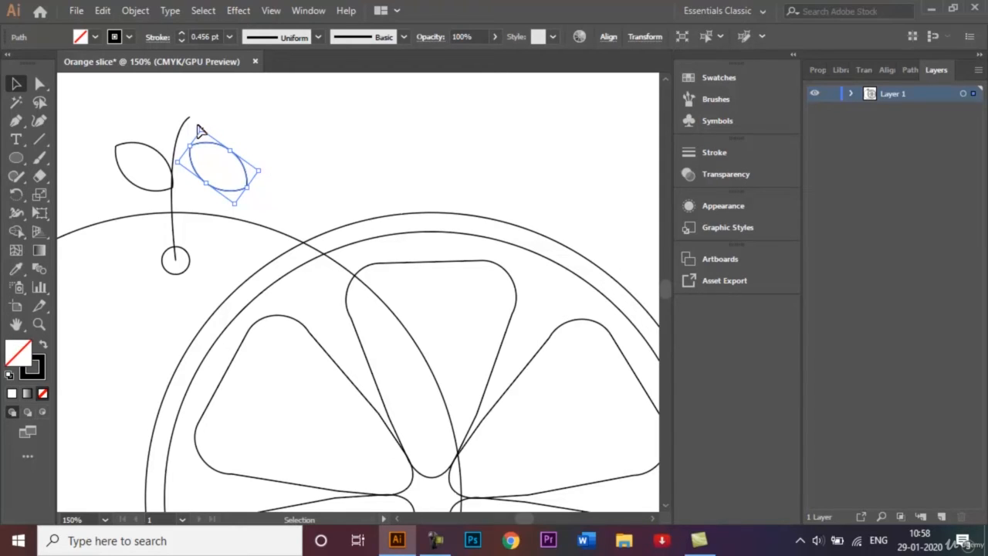
Rotate the copied leaf to point up and right, nudge it against the stem just below its upper end, and deselect it.
left_click_drag(201, 125, 269, 159)
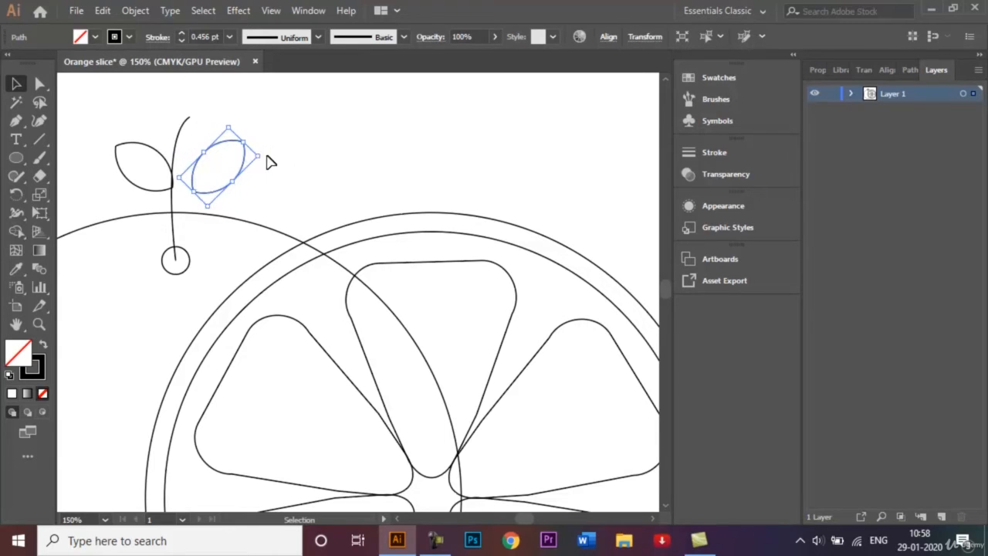
key("Left")
key("Left")
key("Left")
key("Left")
key("Left")
key("Left")
key("Left")
key("Left")
key("Left")
key("Left")
key("Left")
key("Left")
key("Left")
key("Left")
key("Left")
key("Left")
key("Left")
key("Left")
key("Left")
key("Left")
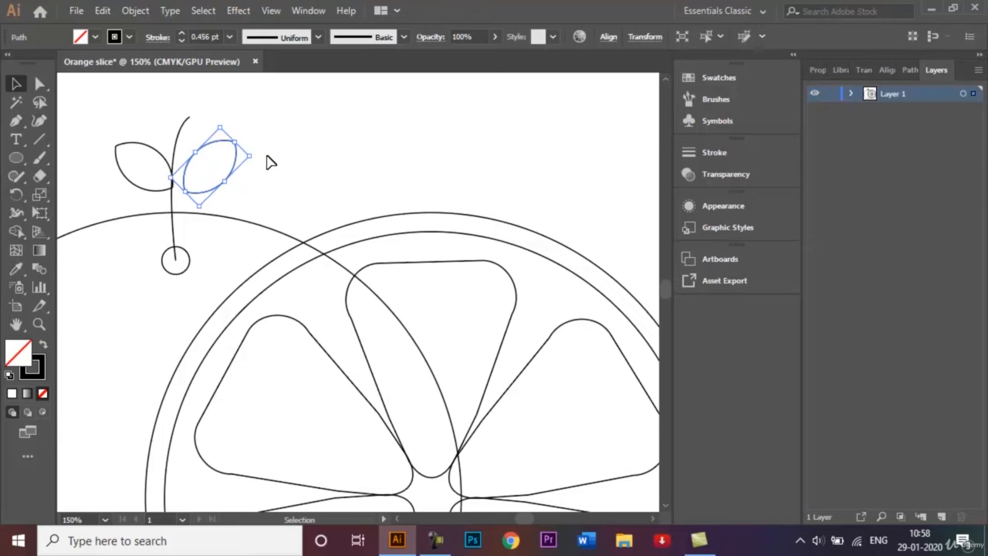
key("Right")
key("Right")
key("Right")
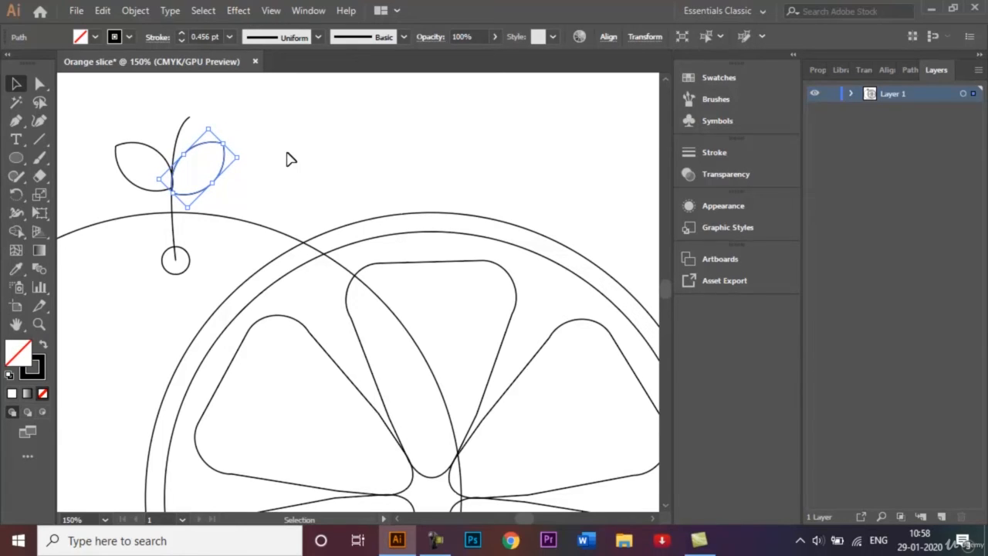
key("Up")
key("Up")
key("Up")
key("Up")
key("Up")
key("Up")
key("Up")
key("Up")
key("Up")
key("Up")
key("Up")
key("Up")
key("Up")
key("Up")
key("Up")
key("Up")
key("Up")
key("Up")
key("Up")
key("Up")
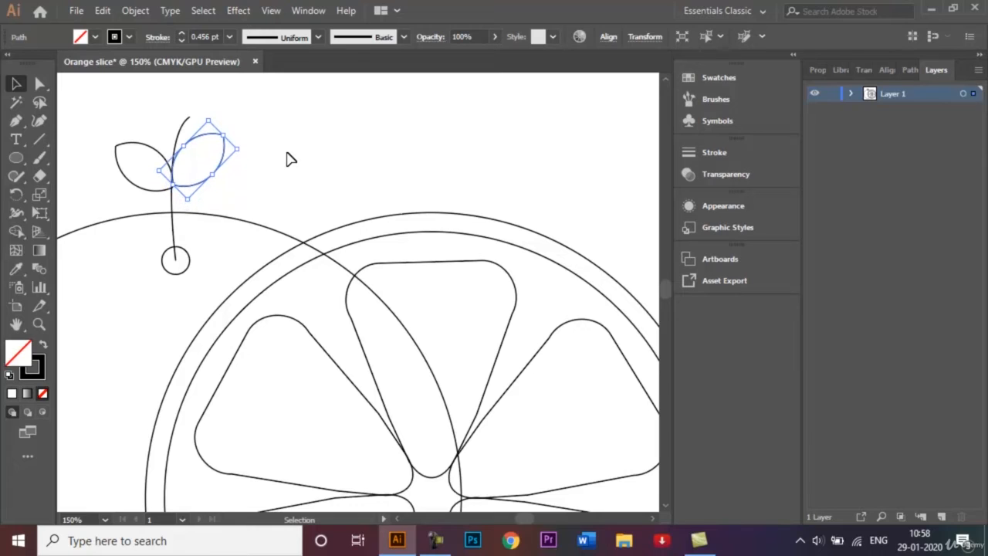
key("Right")
key("Right")
key("Right")
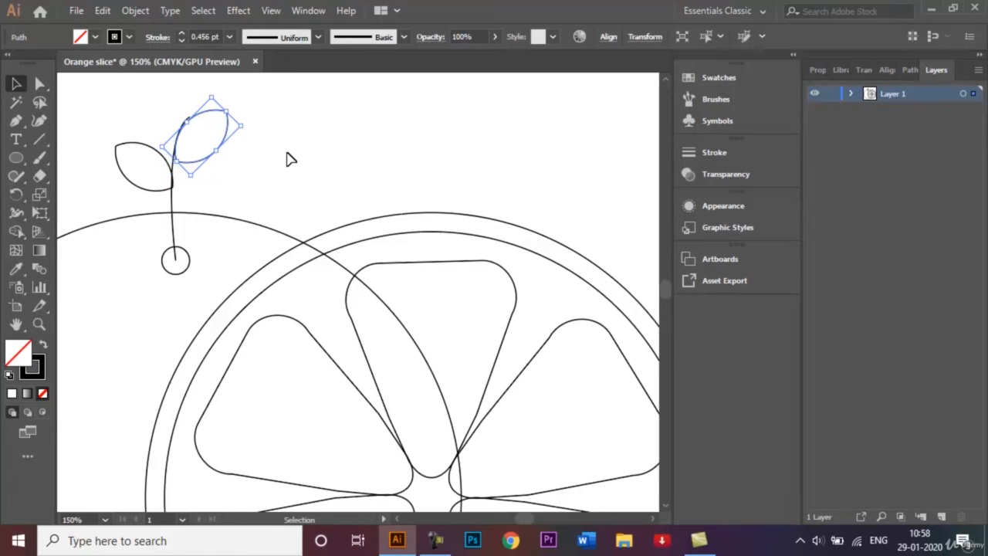
left_click(315, 167)
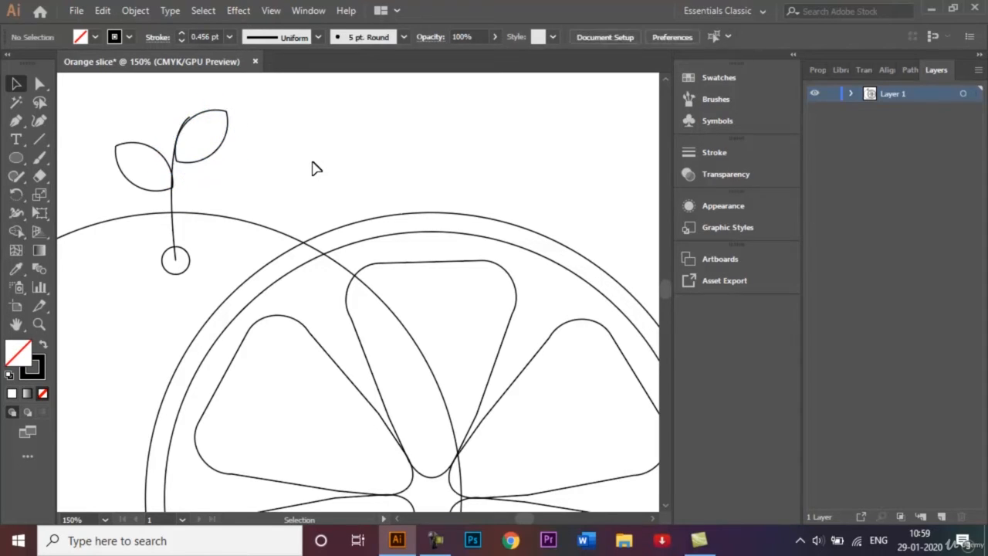
Fill all six slice segments with the dark orange-red swatch and deselect them.
key("ctrl+0")
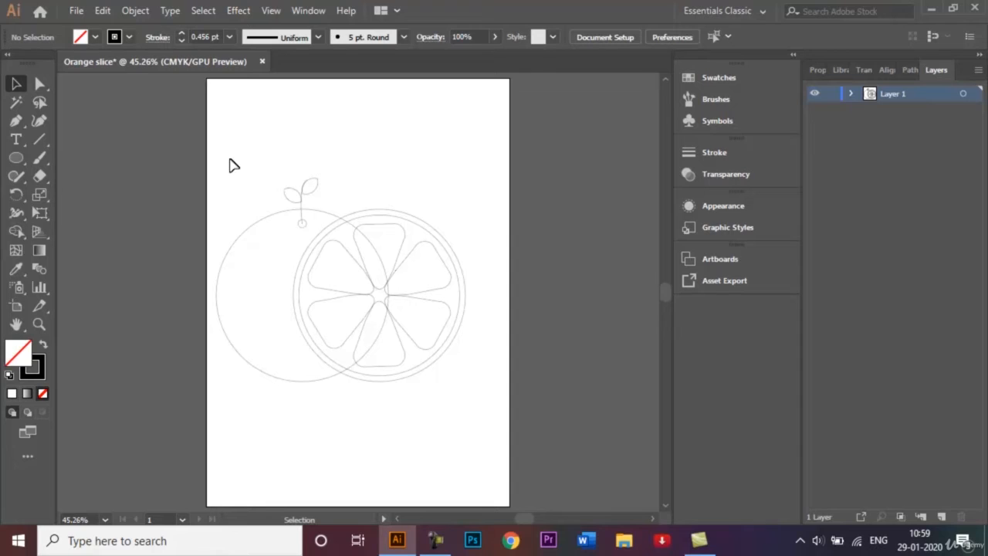
left_click(400, 230)
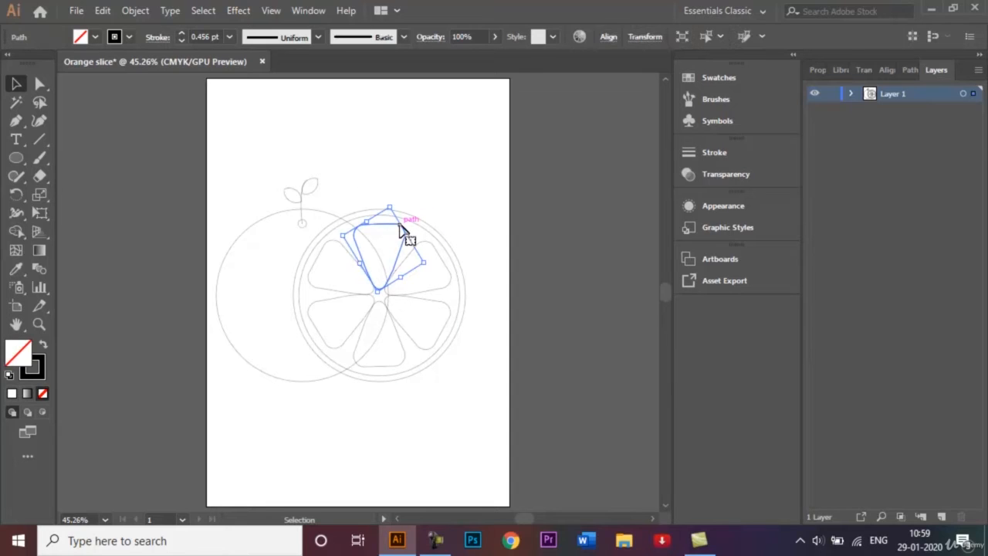
left_click(347, 258, "shift")
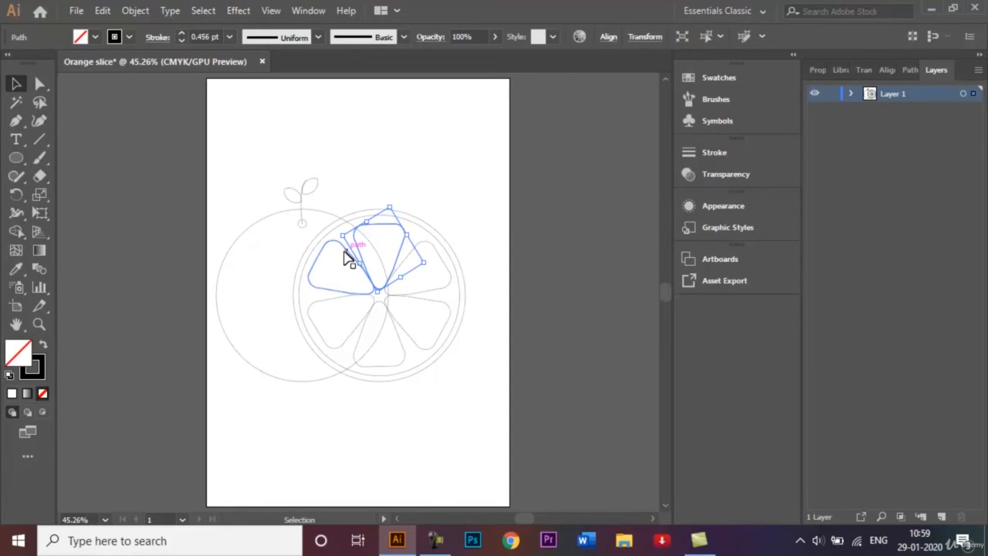
left_click(319, 326, "shift")
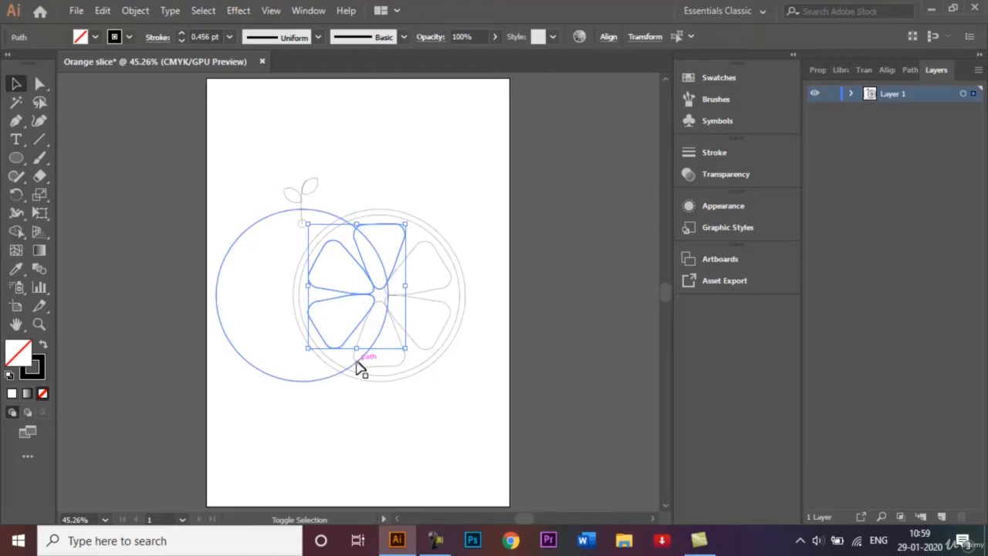
left_click(369, 373, "shift")
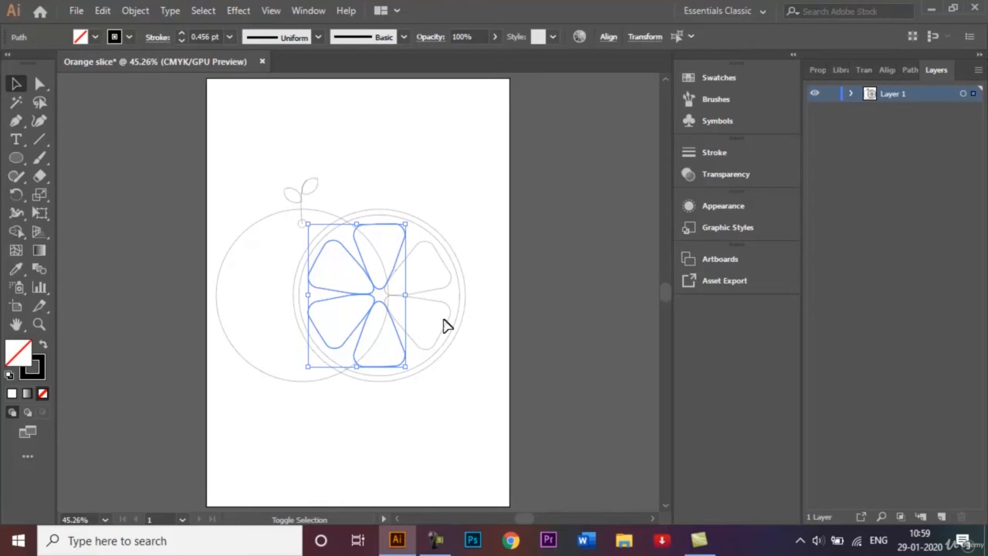
left_click(446, 324, "shift")
left_click(440, 257, "shift")
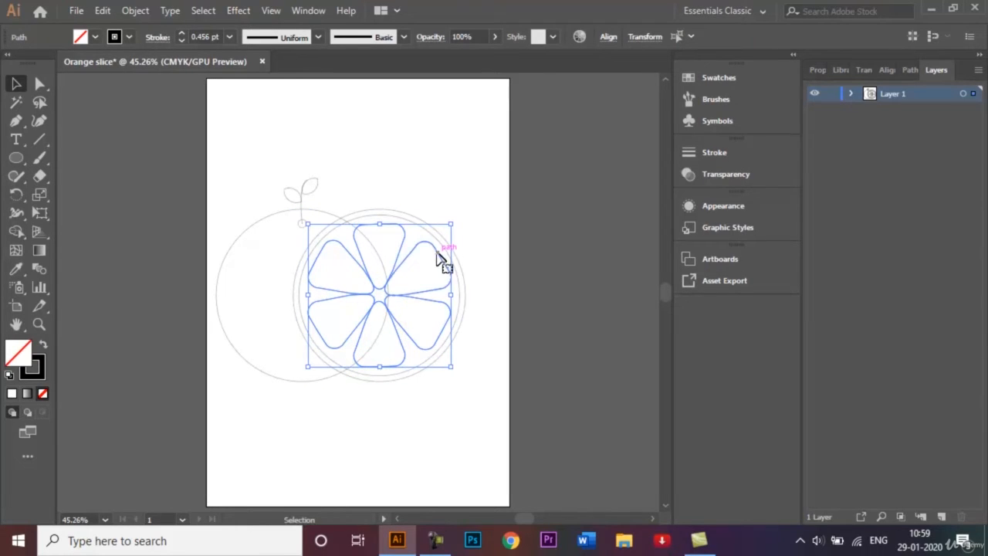
left_click(97, 36)
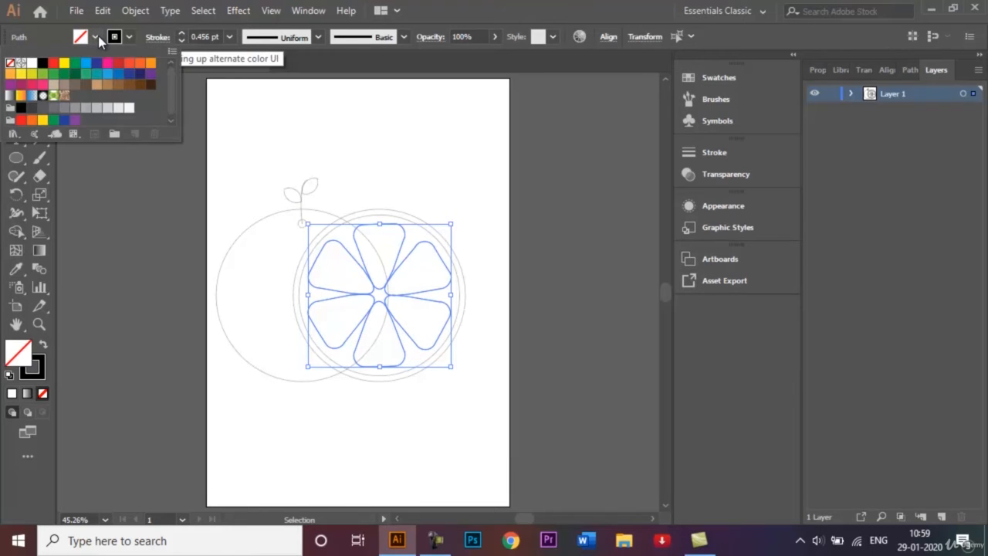
left_click(140, 62)
left_click(428, 178)
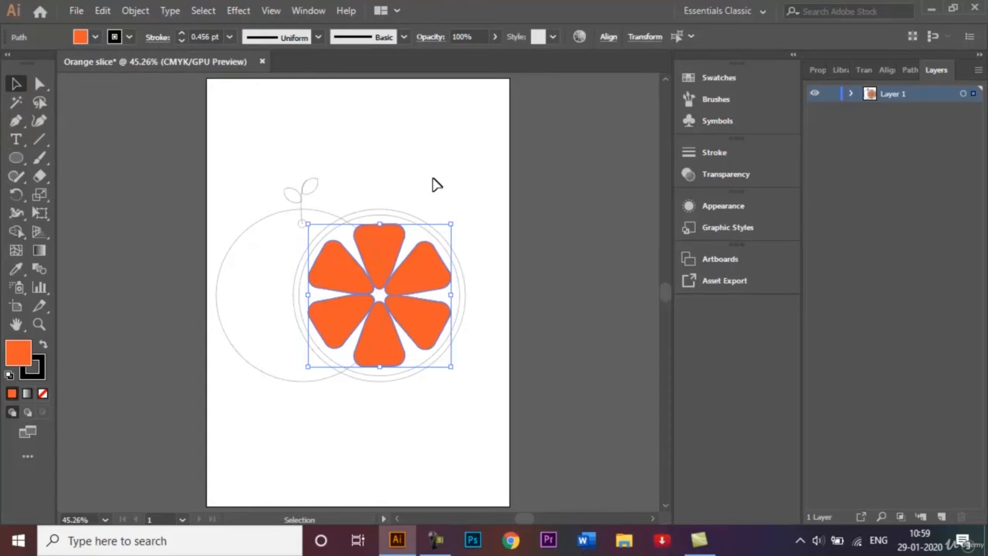
left_click(430, 179)
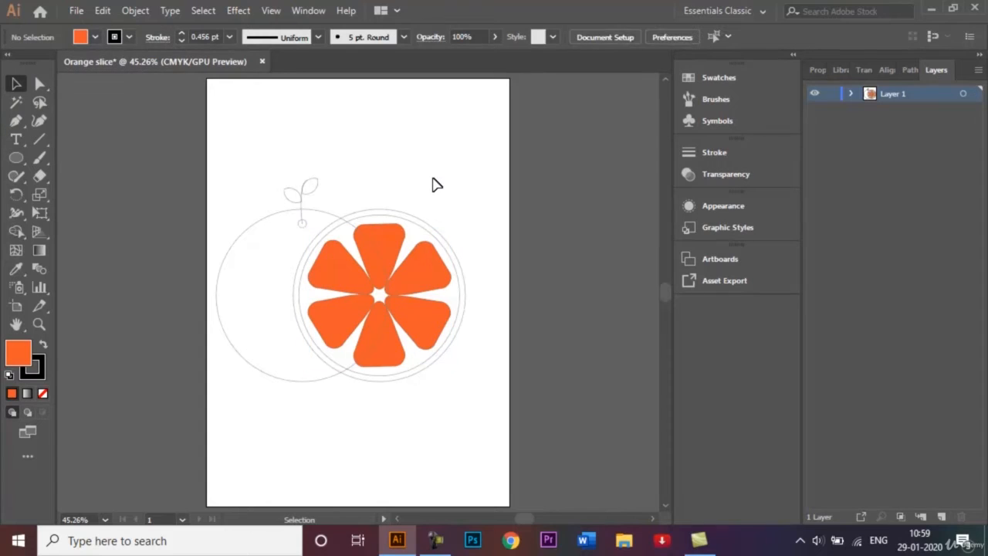
Fill the inner rind circle with the pale peach colour f9ceb2 using the Color Picker, leaving nothing selected.
left_click(409, 224)
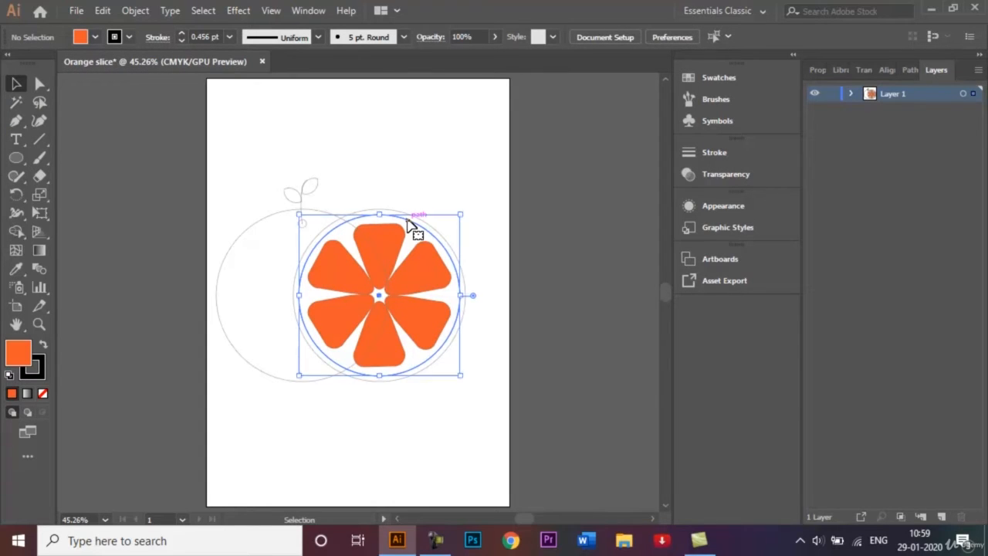
left_click(94, 39)
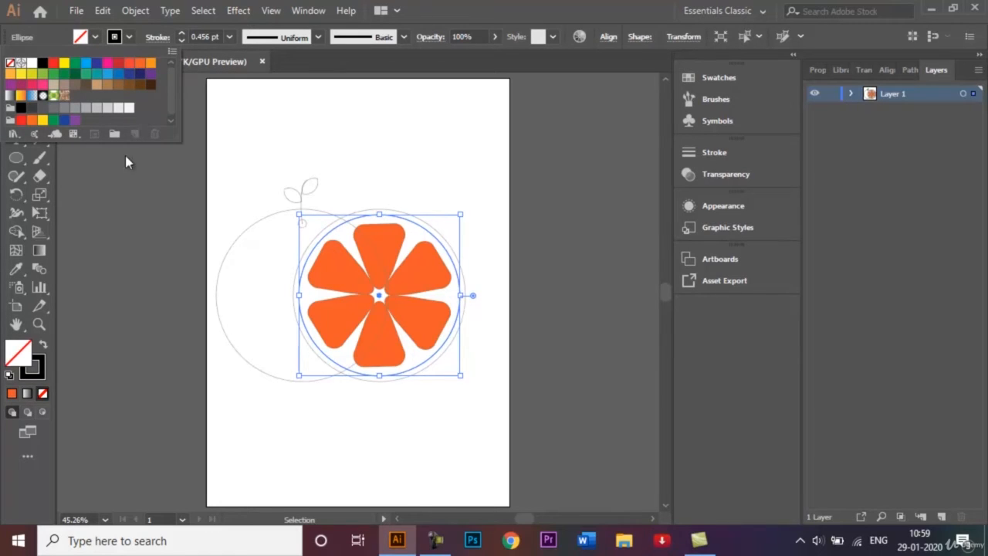
left_click(120, 200)
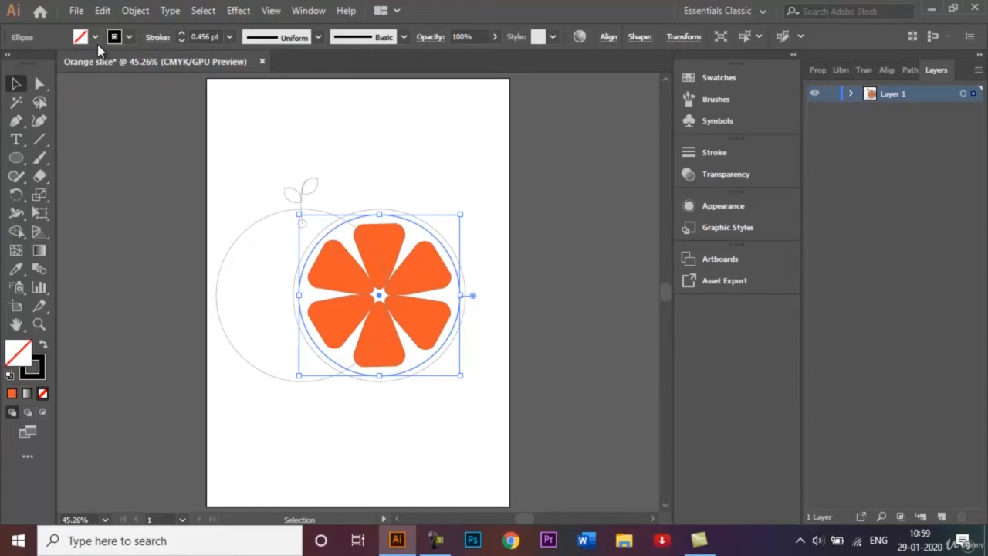
double_click(28, 364)
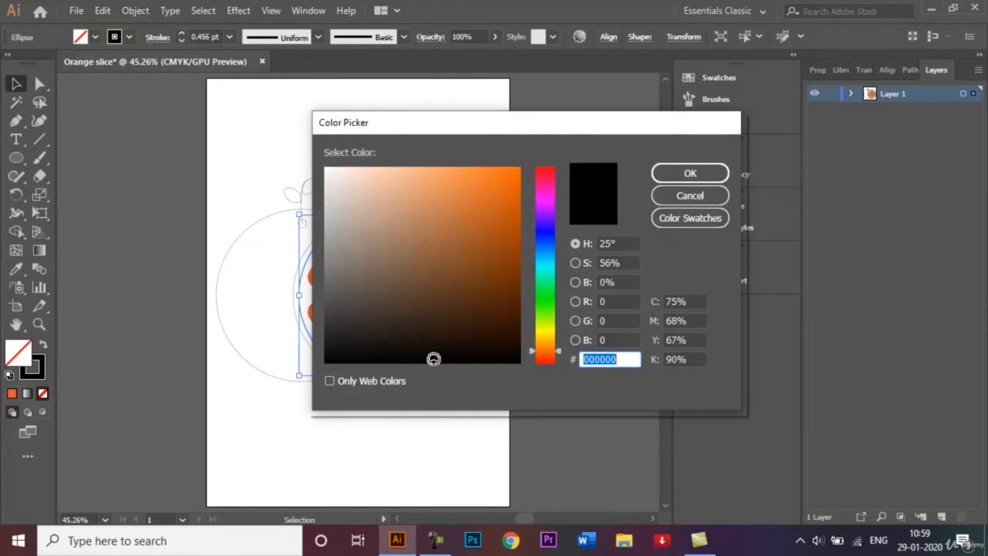
mouse_move(433, 359)
left_mouse_down()
mouse_move(435, 337)
mouse_move(442, 359)
left_mouse_up()
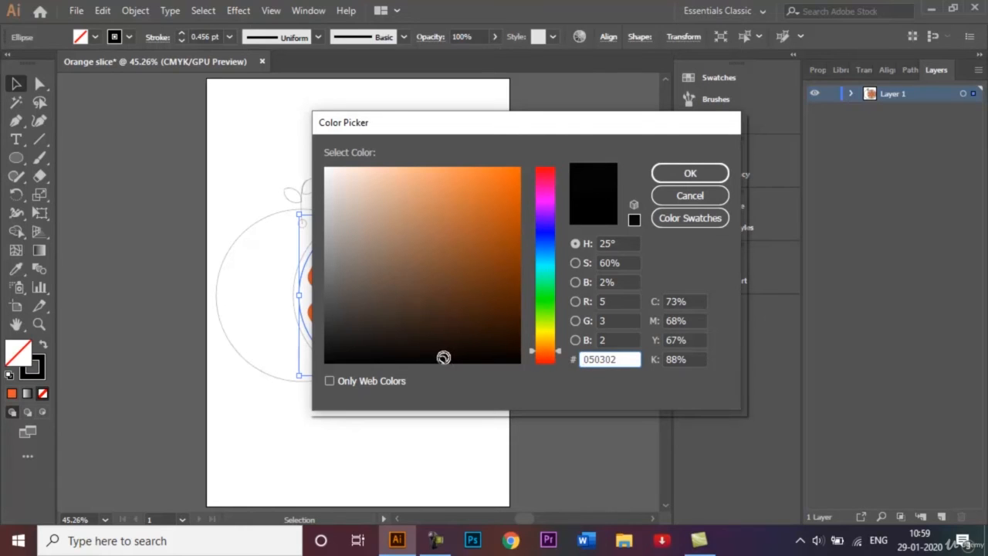
mouse_move(443, 357)
left_mouse_down()
mouse_move(438, 300)
mouse_move(396, 172)
mouse_move(382, 170)
left_mouse_up()
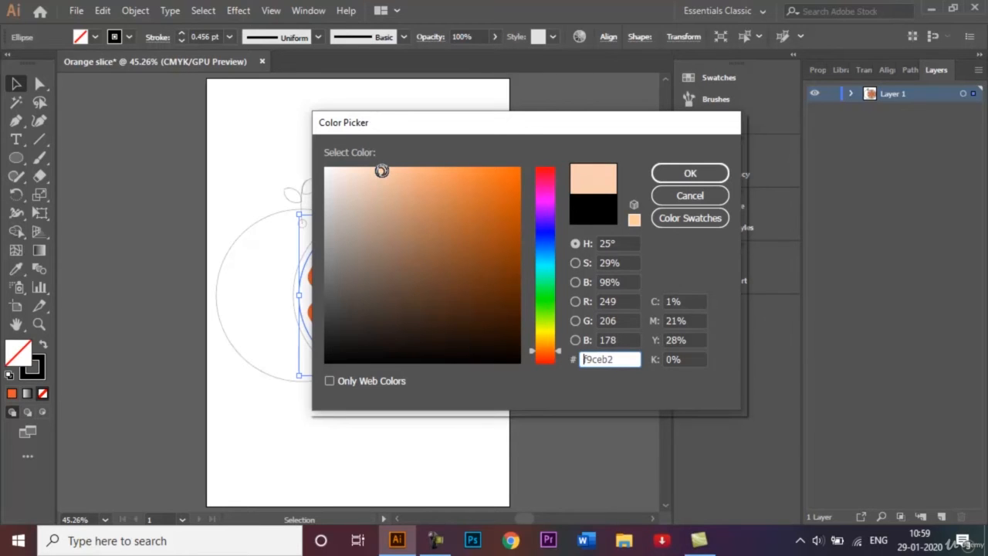
left_click(693, 174)
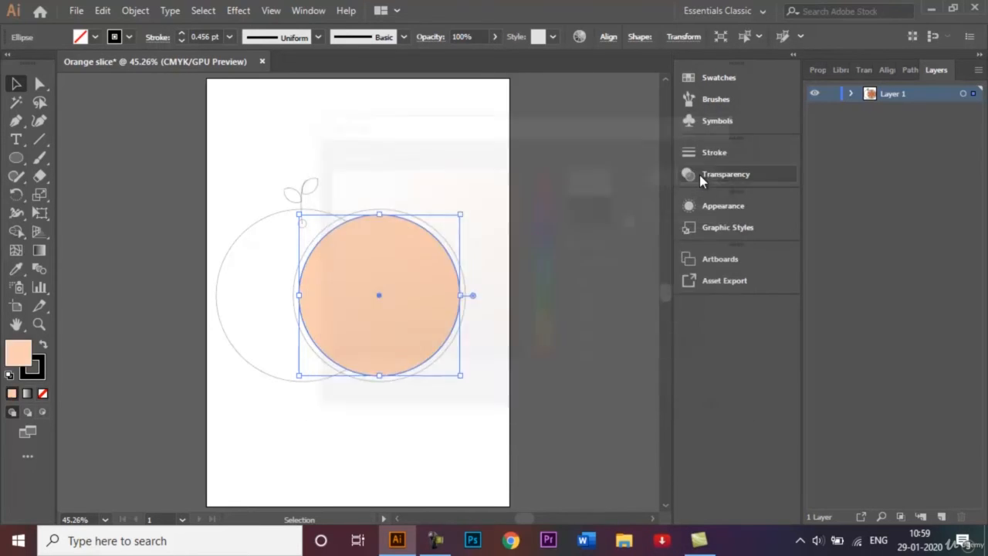
left_click(448, 189)
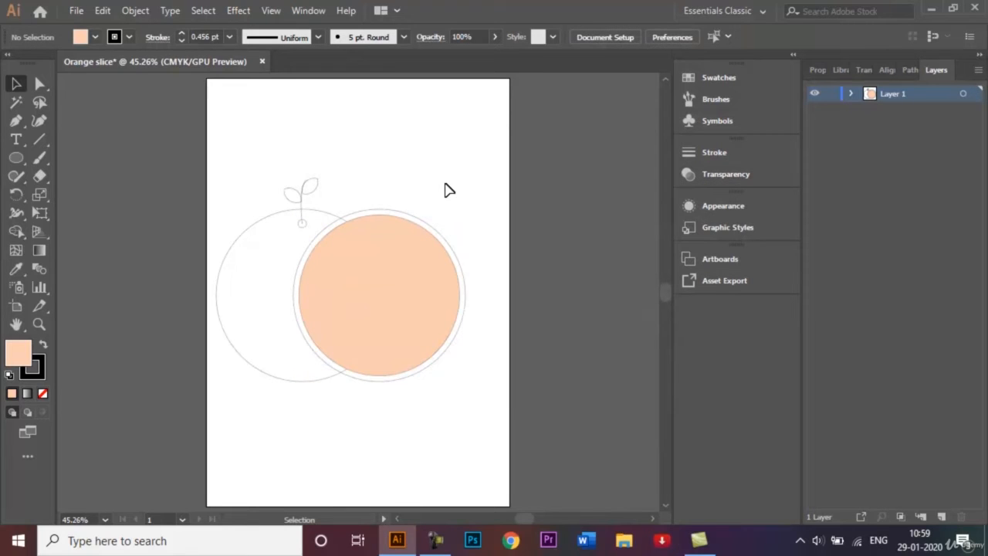
Send the peach inner circle to the back, behind the orange segments, and deselect it.
left_click(415, 240)
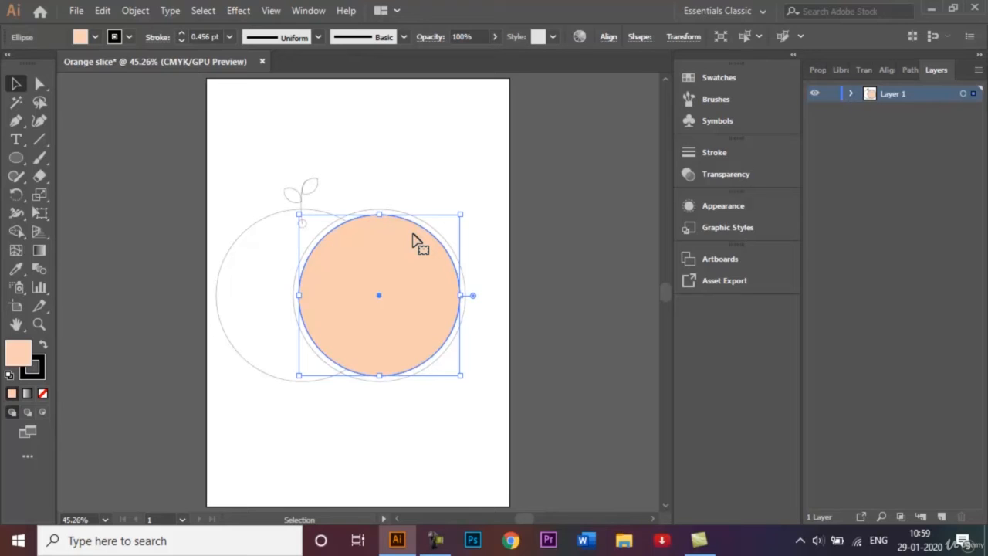
right_click(414, 236)
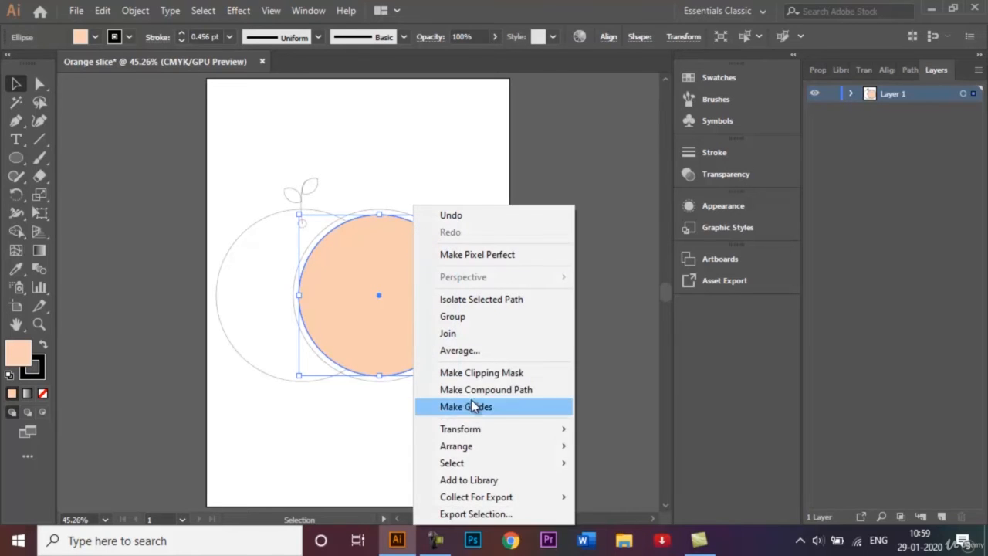
mouse_move(521, 450)
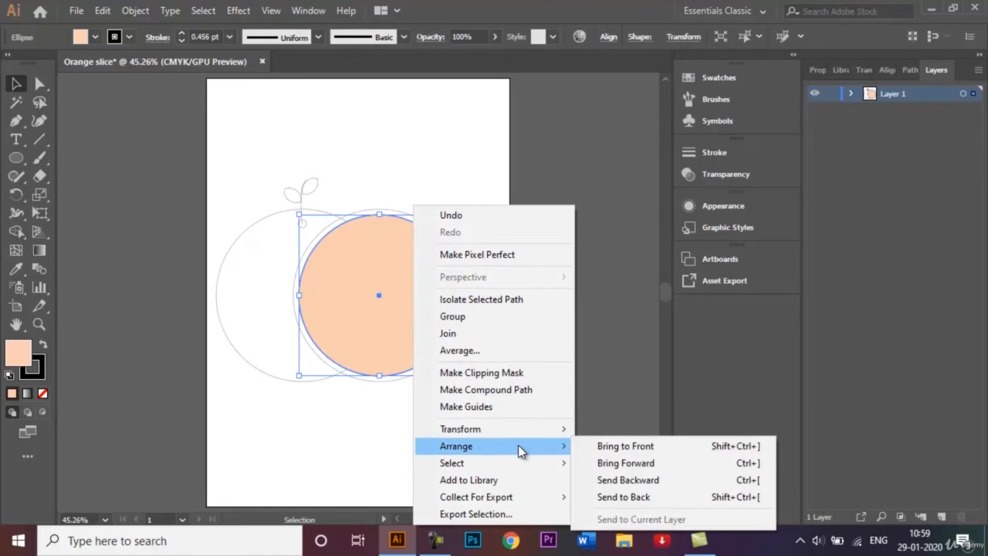
left_click(629, 497)
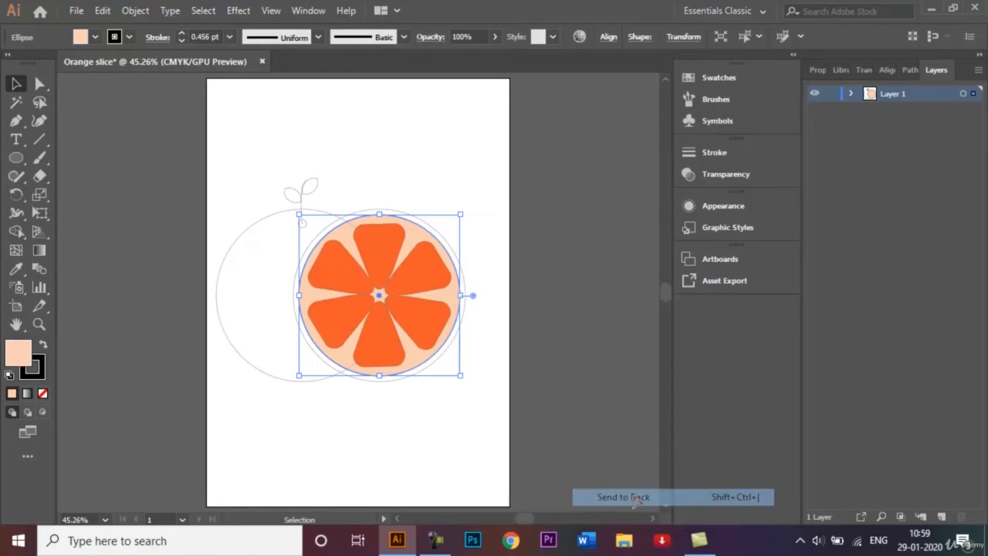
left_click(451, 166)
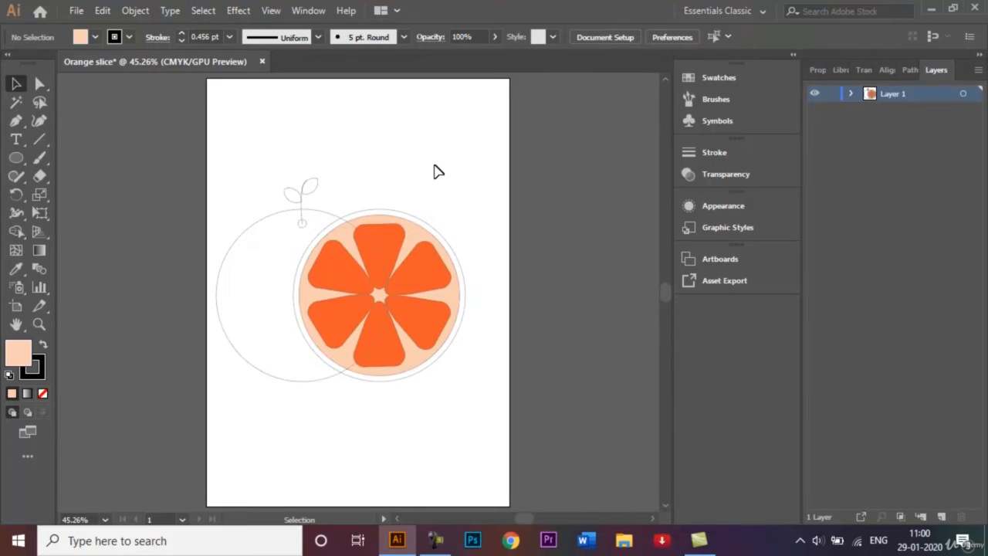
Fill the outer rind circle with the lighter yellow-orange swatch and deselect it.
left_click(427, 225)
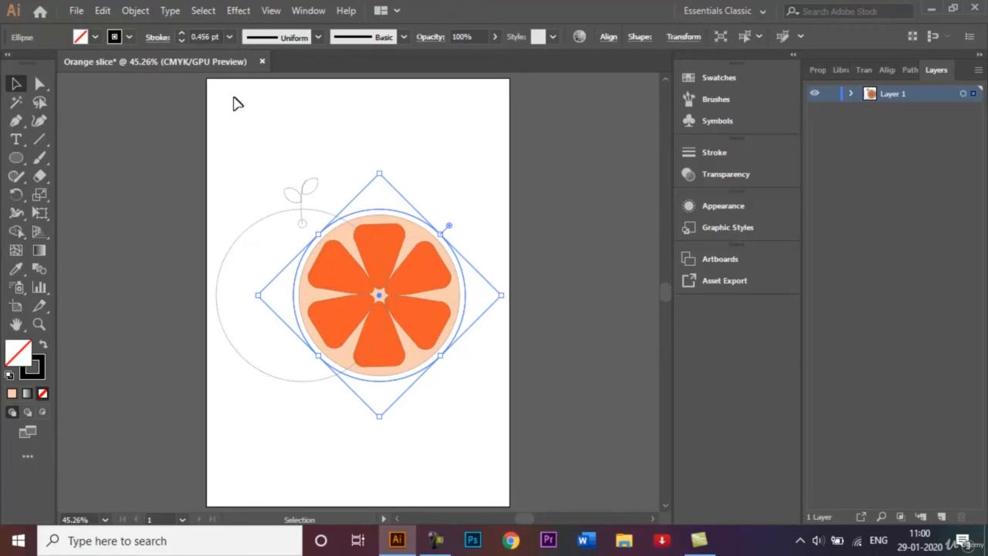
left_click(95, 37)
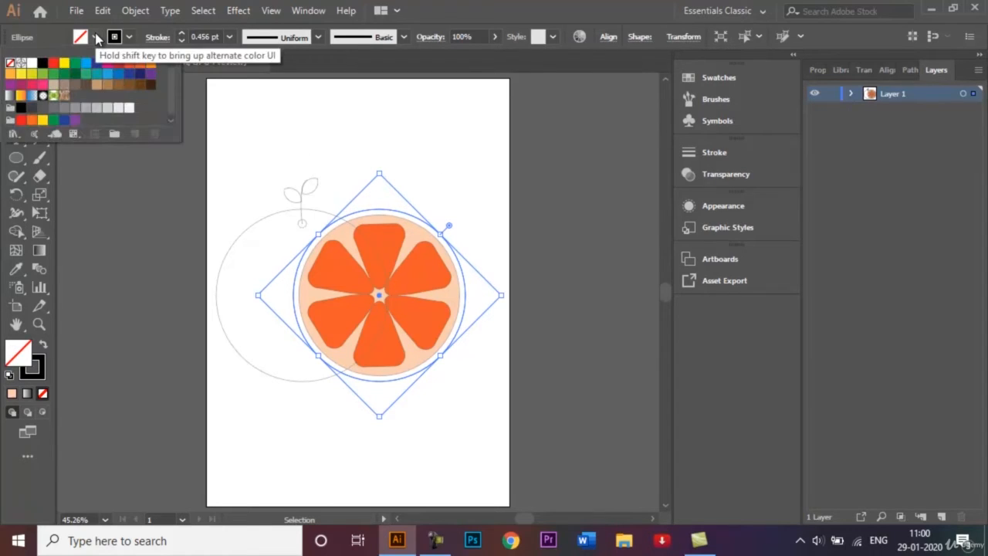
left_click(151, 68)
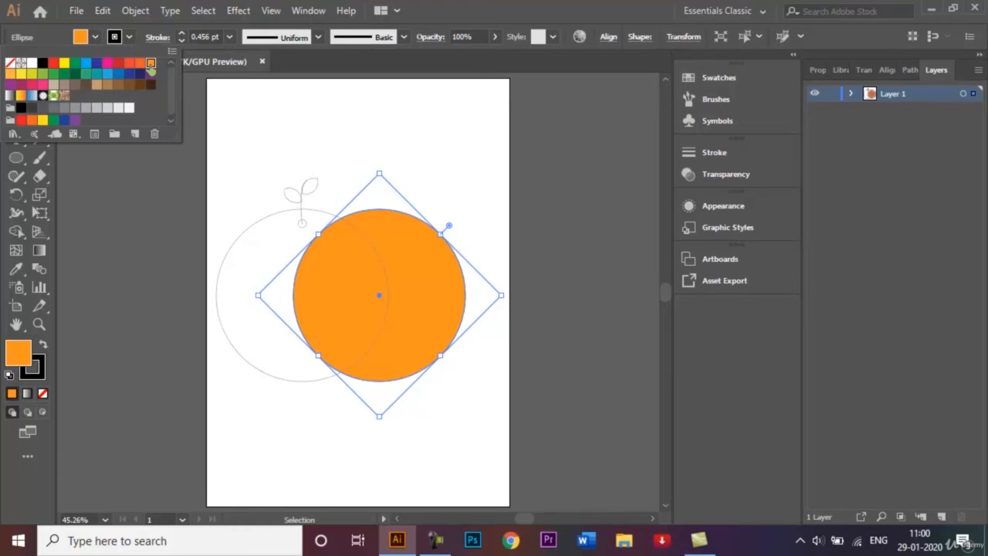
left_click(516, 178)
left_click(458, 174)
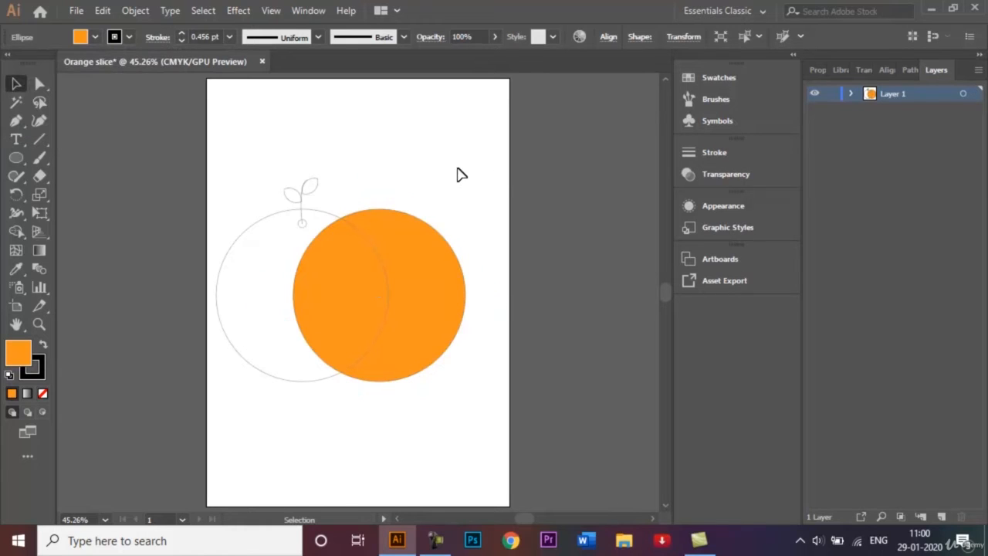
Send the outer rind circle to the back, behind the peach circle and the segments, and deselect it.
left_click(427, 238)
right_click(431, 236)
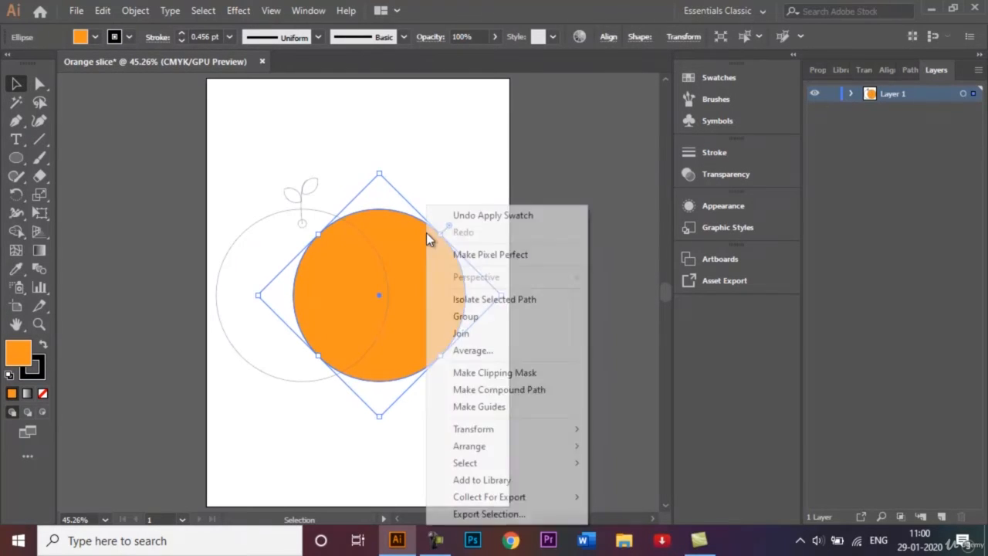
mouse_move(502, 447)
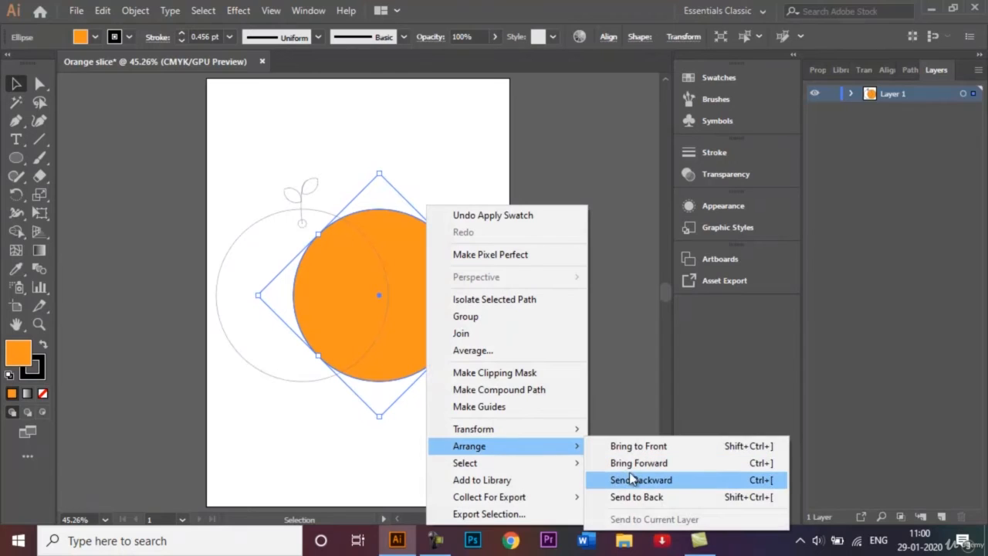
left_click(653, 498)
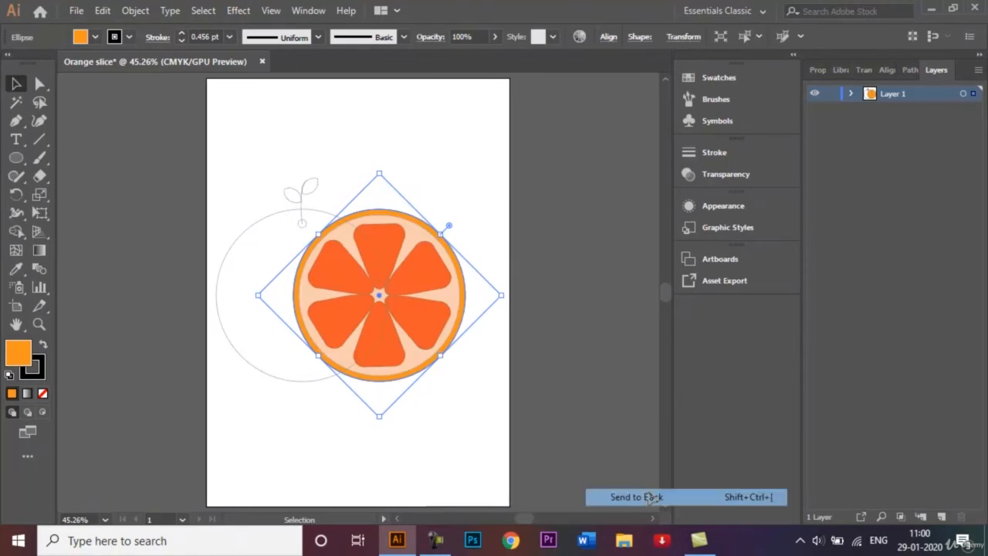
left_click(429, 158)
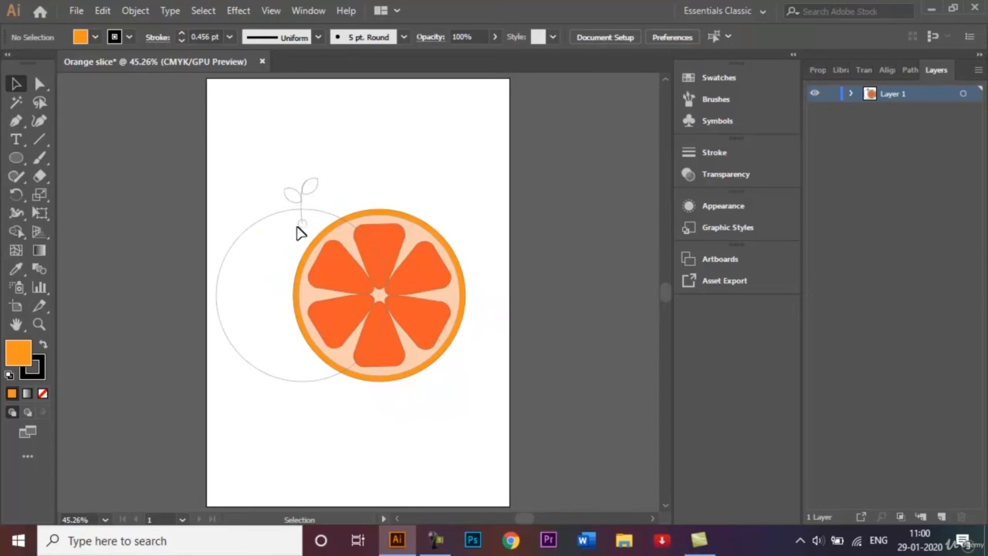
Fill both leaves on the stem with the dark green swatch and deselect them.
key("ctrl+plus")
key("ctrl+plus")
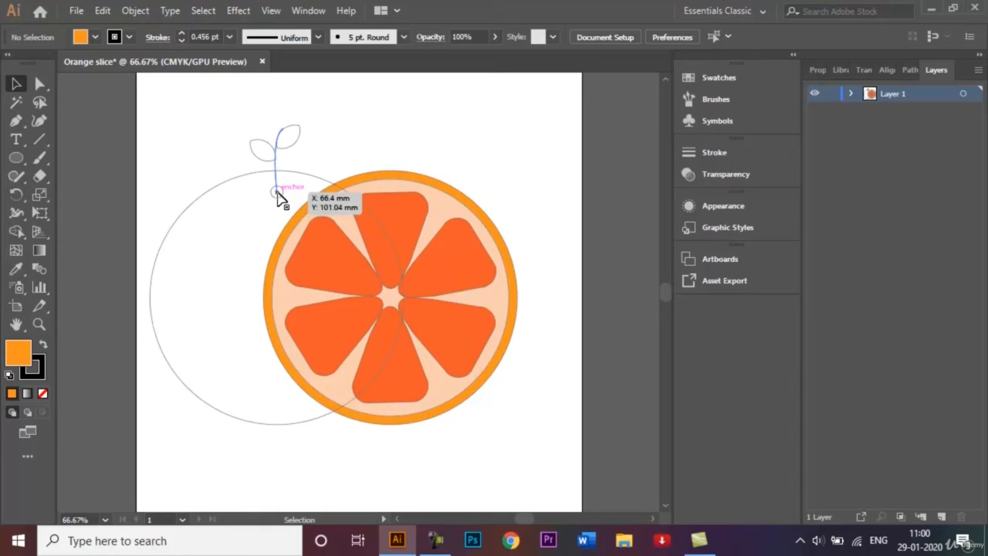
left_click(287, 146)
left_click(250, 142, "shift")
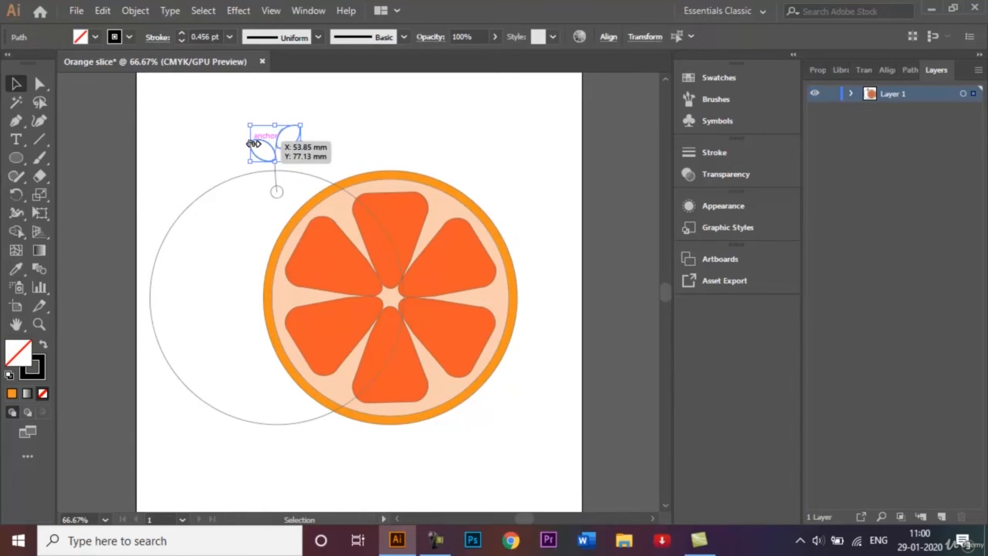
left_click(114, 37)
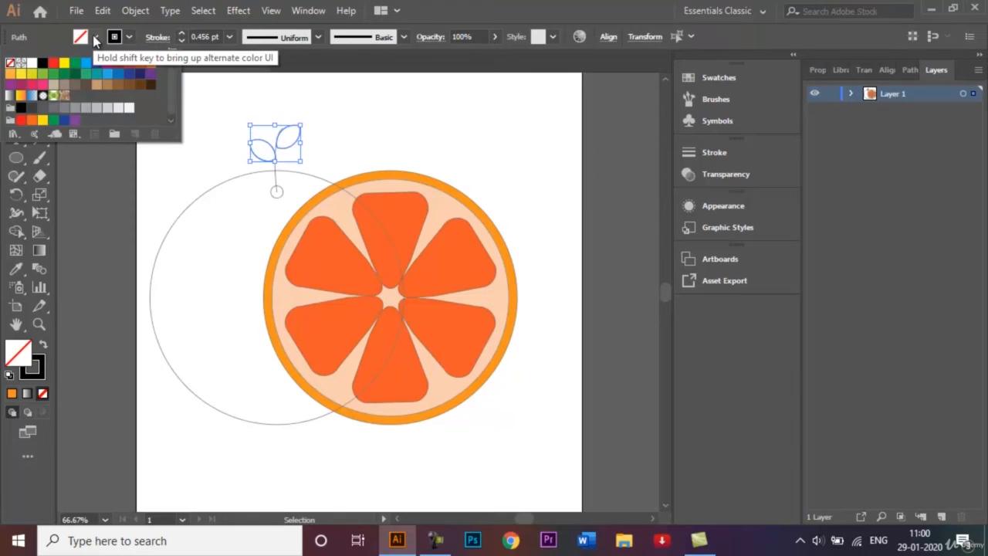
left_click(73, 75)
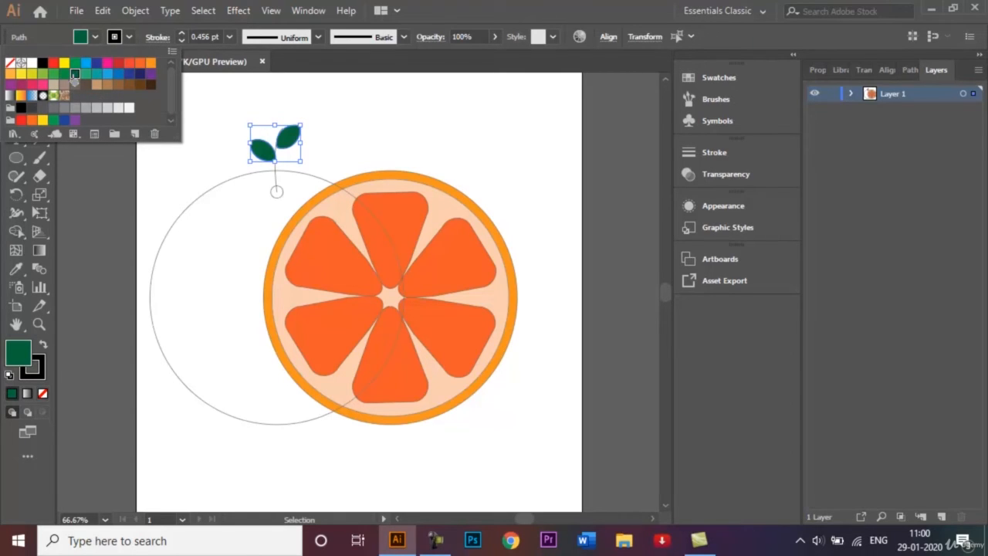
left_click(161, 170)
left_click(176, 173)
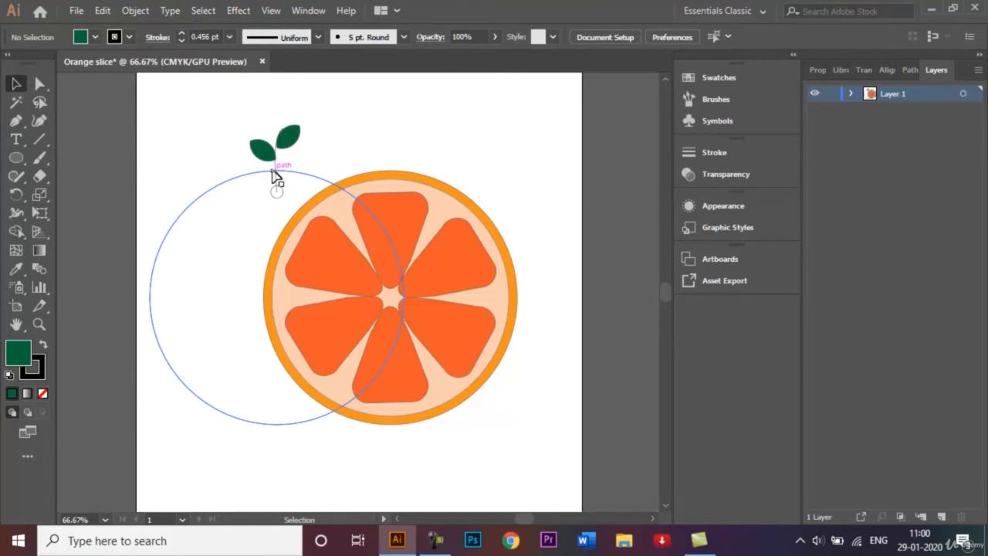
Give the stem a dark green stroke 2 pt thick and deselect it.
left_click(277, 172)
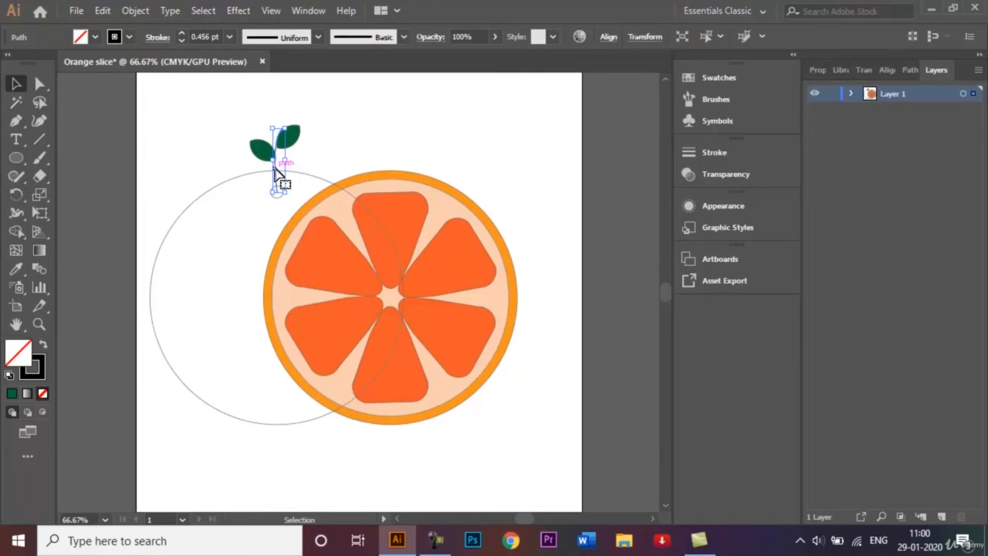
left_click(128, 38)
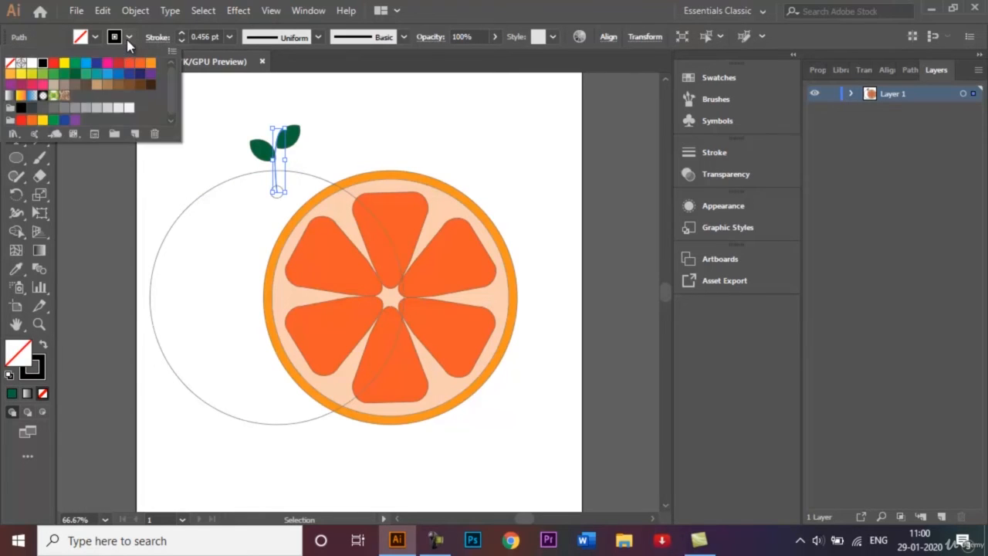
left_click(74, 74)
left_click(205, 113)
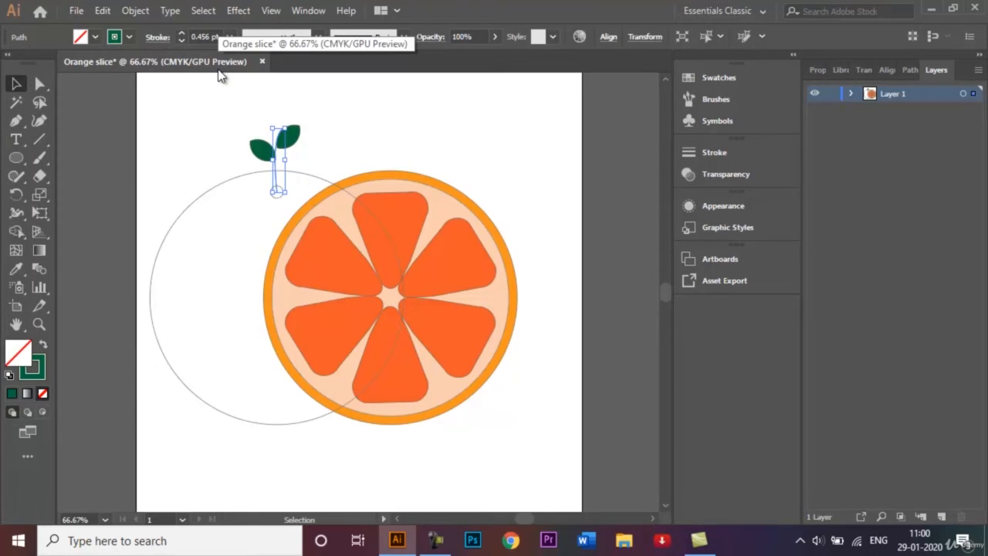
left_click(229, 37)
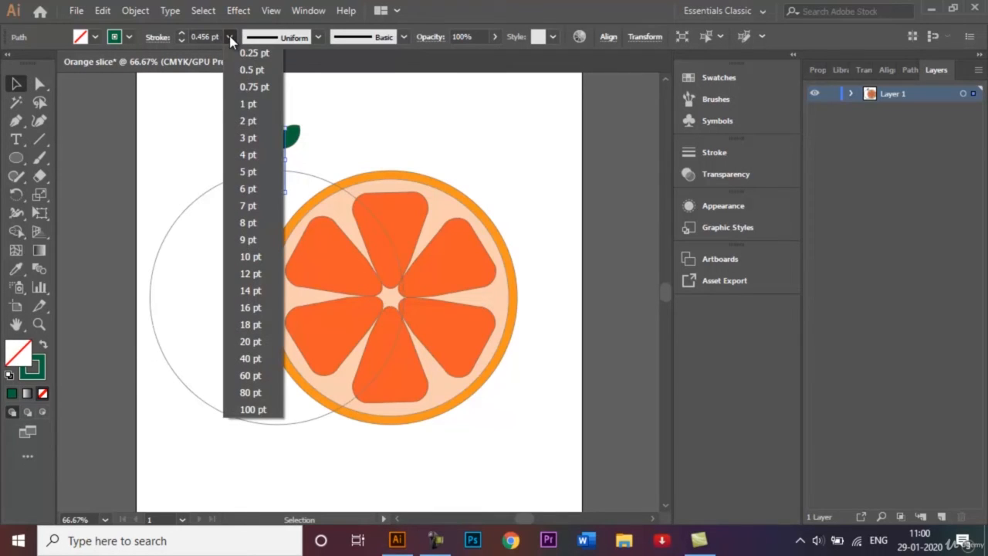
left_click(247, 122)
left_click(390, 141)
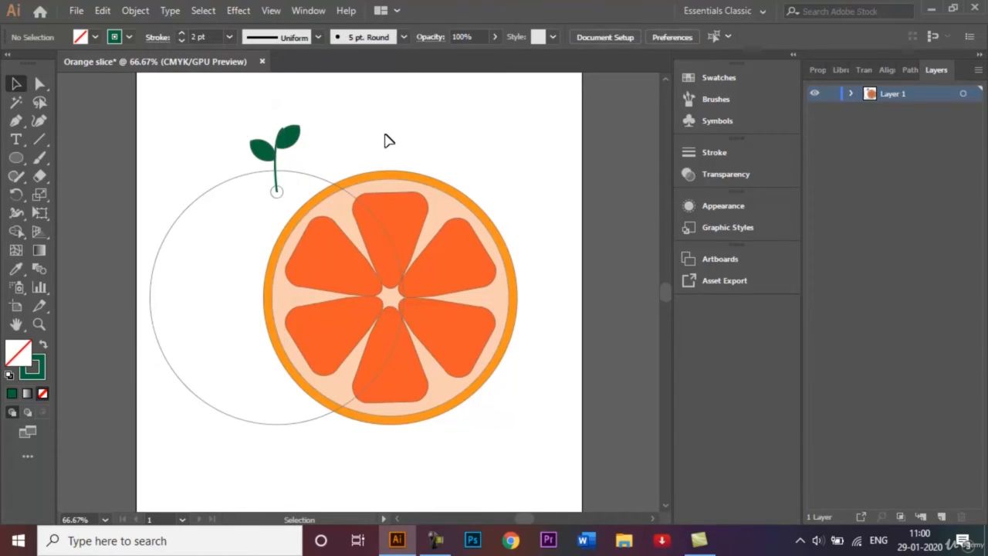
Fill the small circle at the base of the stem with the dark green swatch and deselect it.
left_click(277, 192)
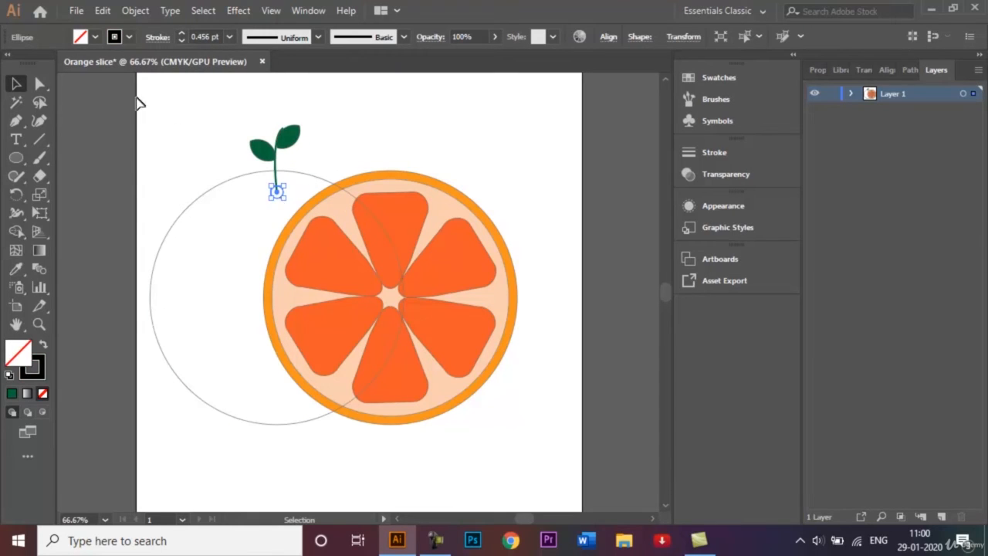
left_click(95, 37)
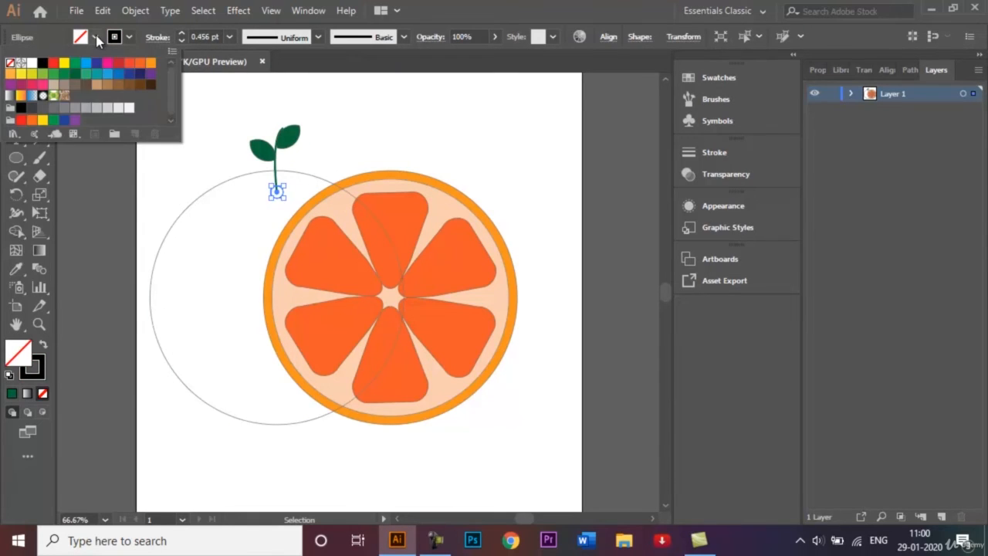
left_click(74, 75)
left_click(211, 155)
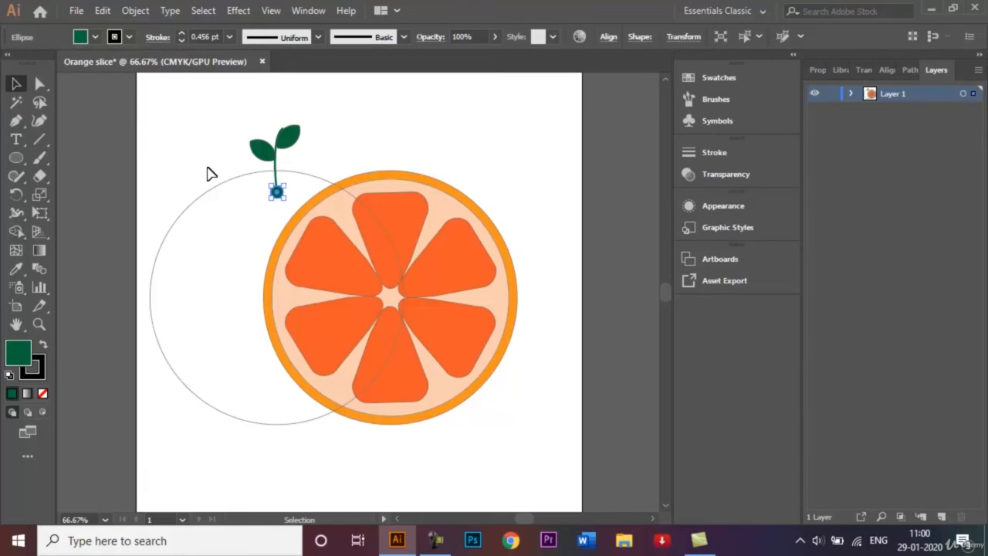
left_click(209, 173)
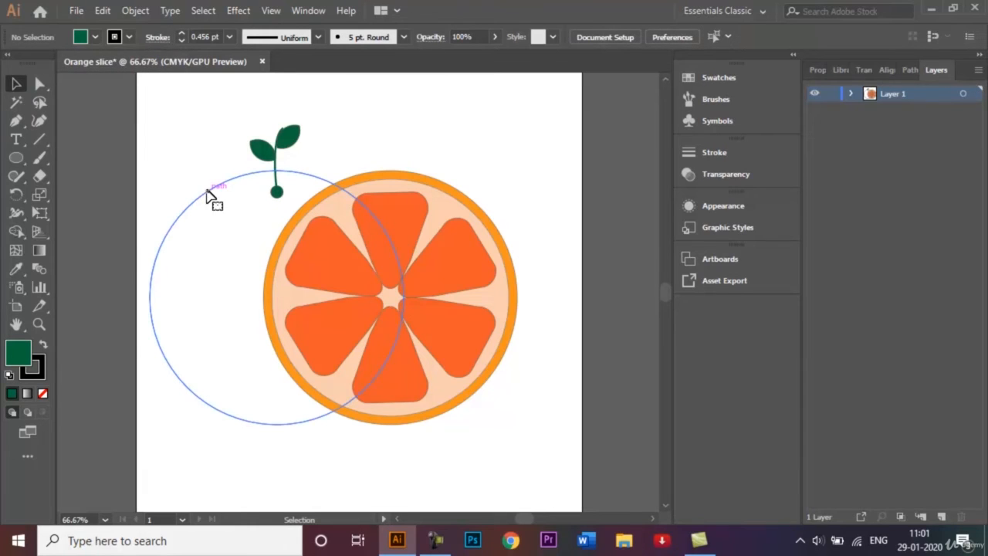
Fill the large circle of the whole orange with the lighter yellow-orange swatch.
left_click(212, 203)
left_click(129, 37)
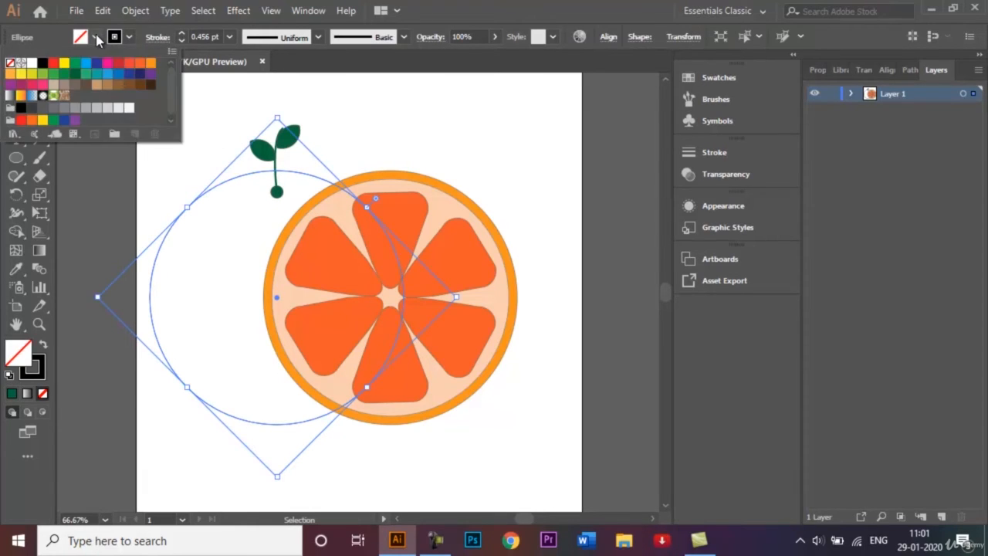
left_click(150, 63)
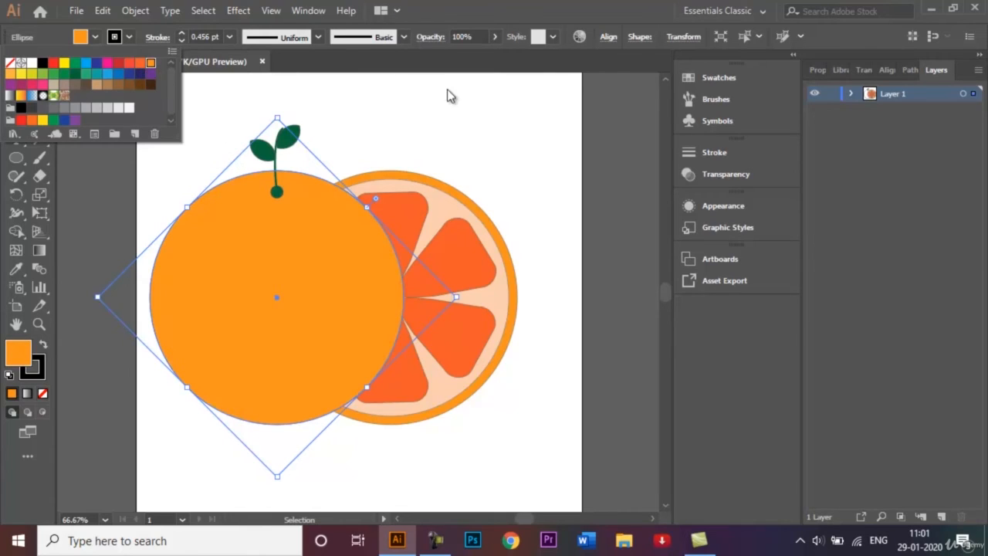
left_click(450, 121)
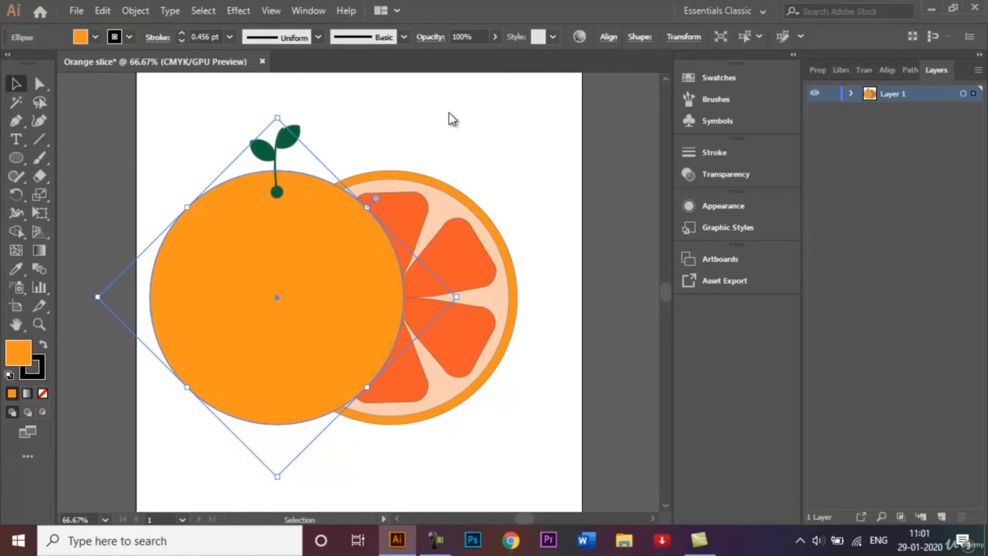
Send the whole orange circle to the back, behind the slice, and deselect it.
right_click(304, 250)
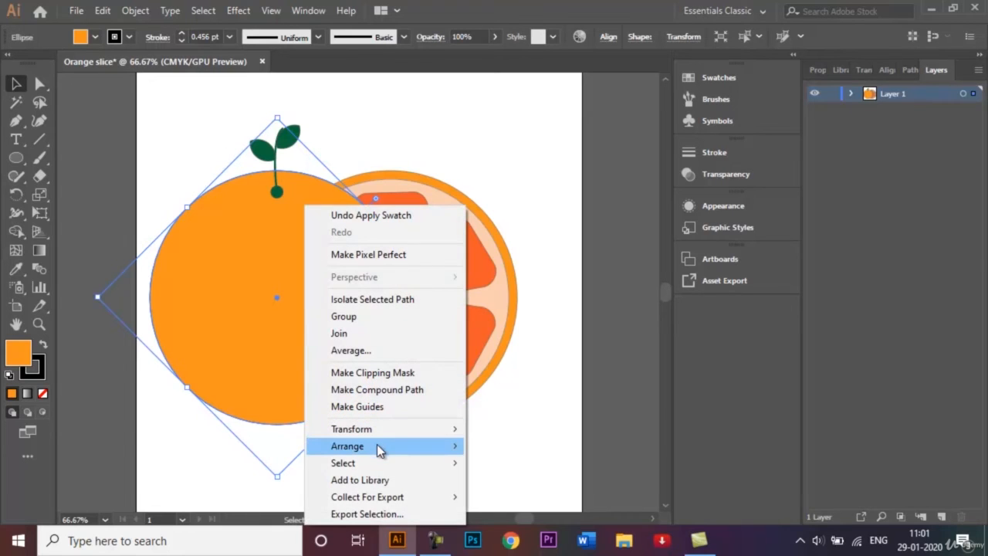
mouse_move(454, 452)
left_click(510, 496)
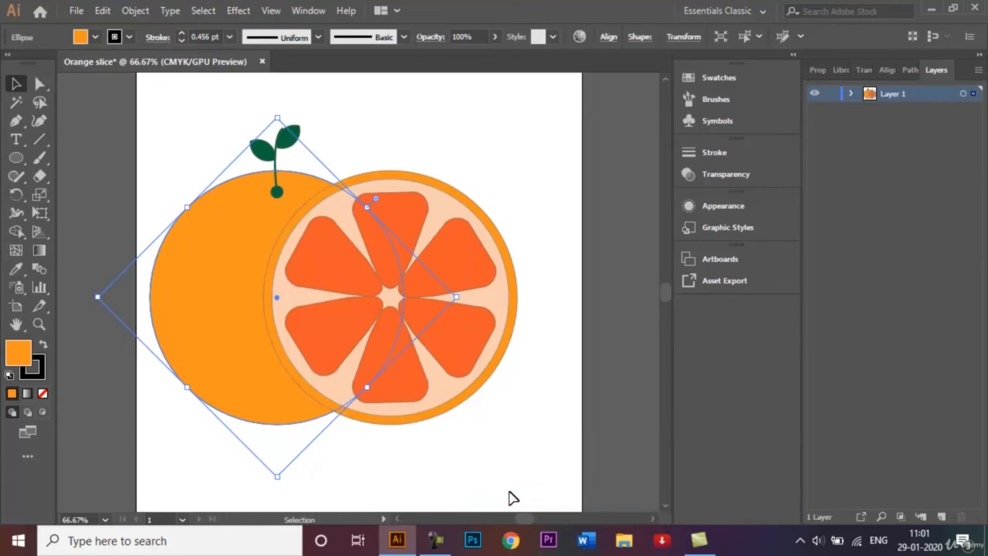
left_click(502, 161)
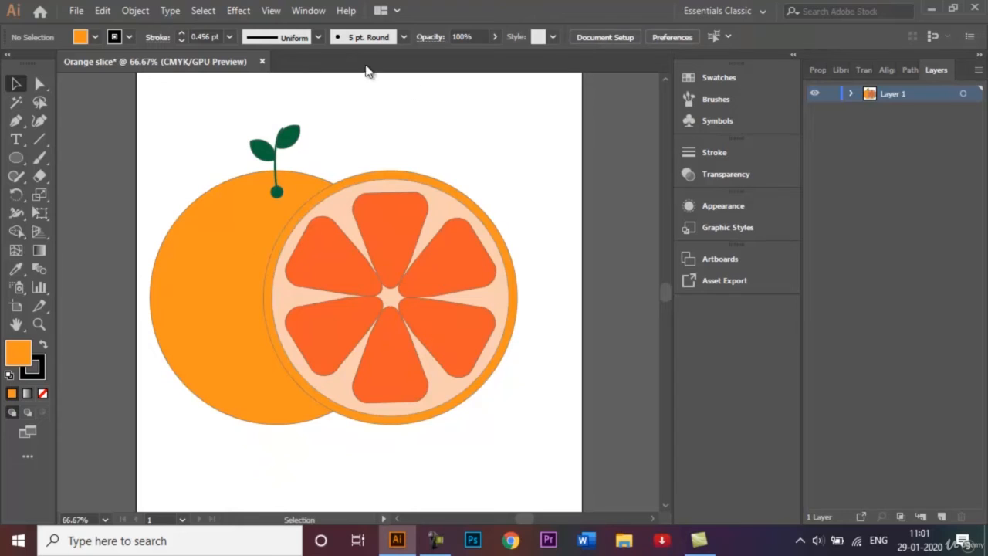
left_click_drag(206, 124, 521, 487)
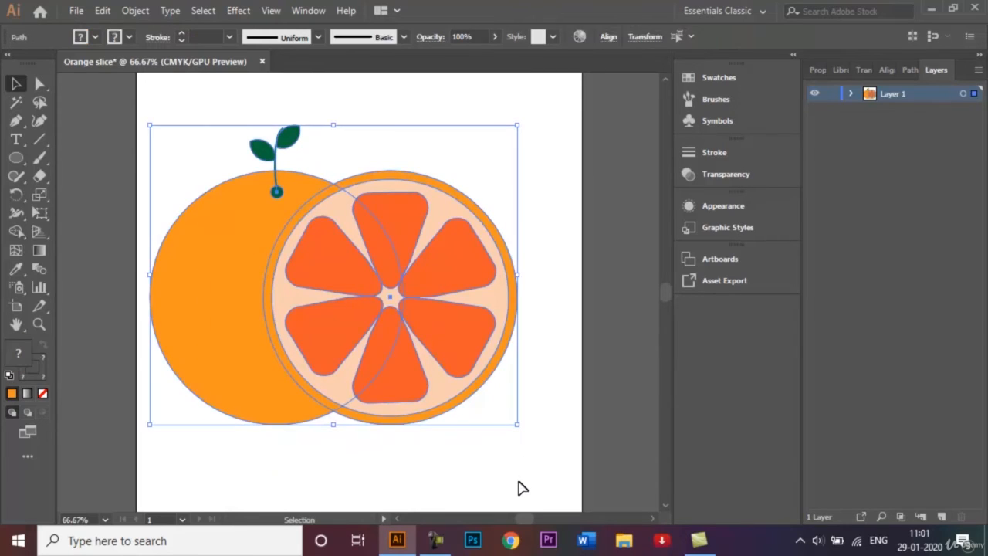
left_click(130, 37)
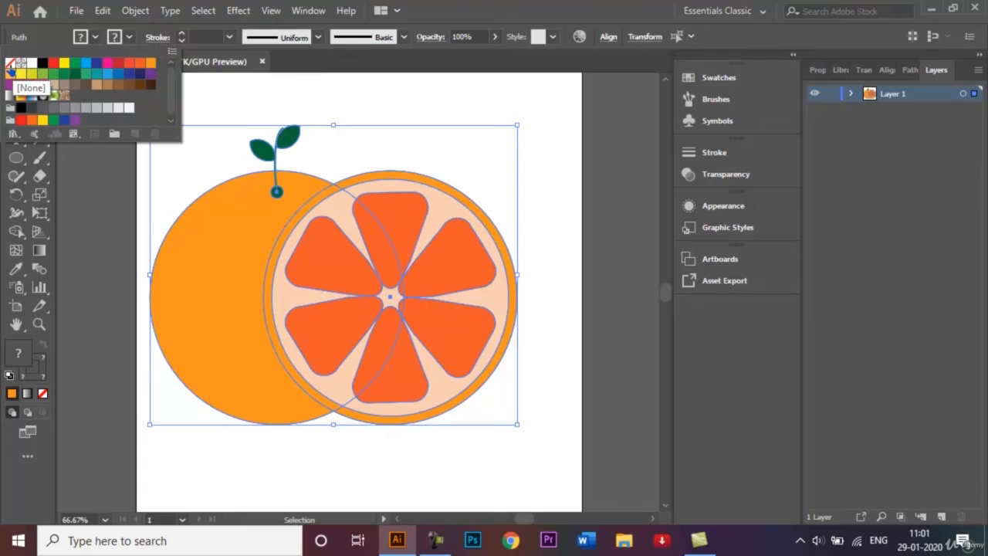
left_click(11, 62)
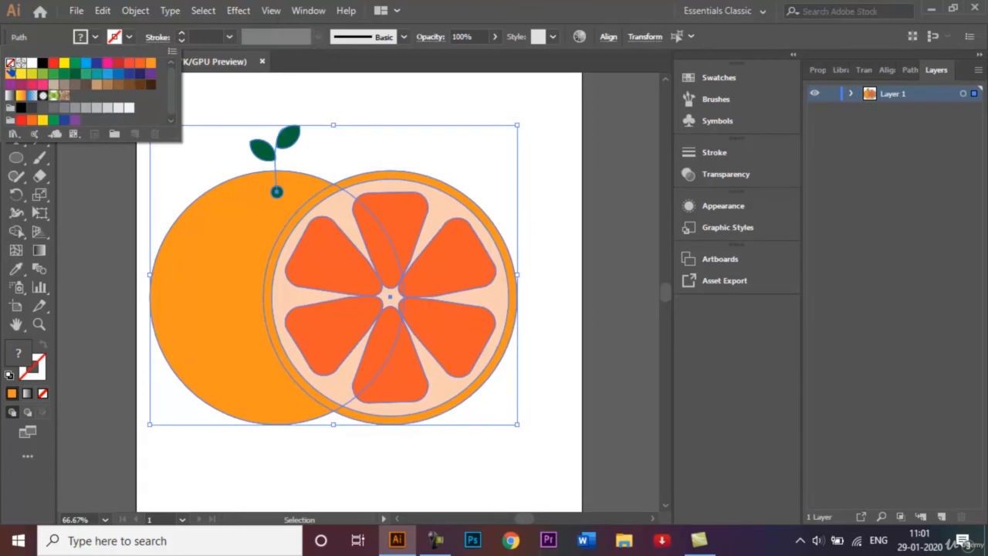
left_click(386, 114)
left_click(388, 117)
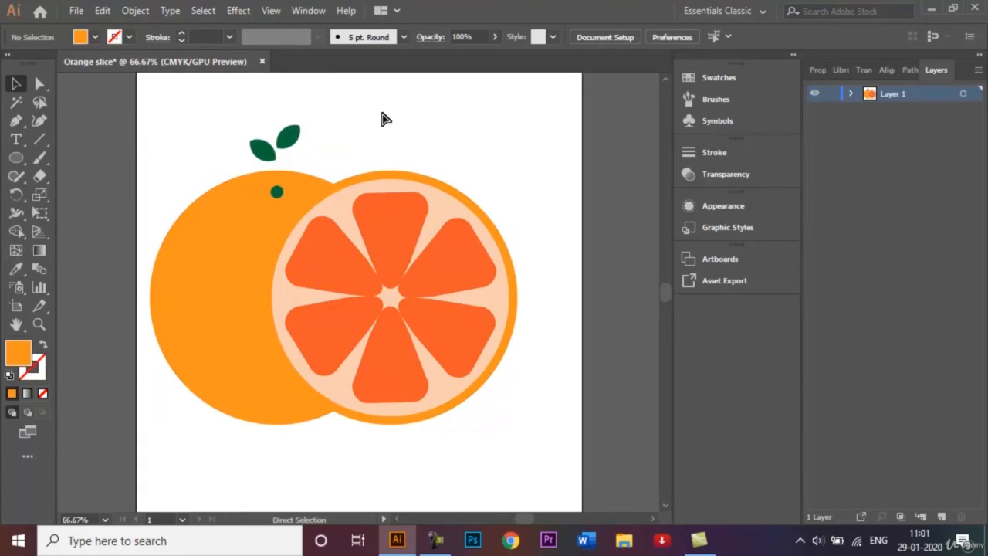
key("ctrl+z")
key("ctrl+z")
left_click(472, 110)
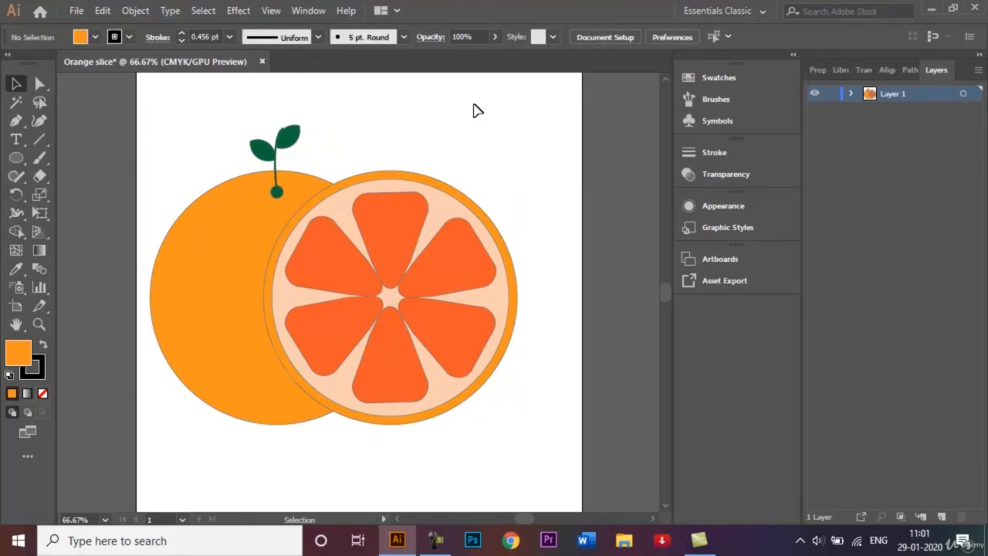
Remove the stroke from the whole orange circle and both leaves, setting it to None, and deselect them.
left_click(198, 244)
left_click(283, 138, "shift")
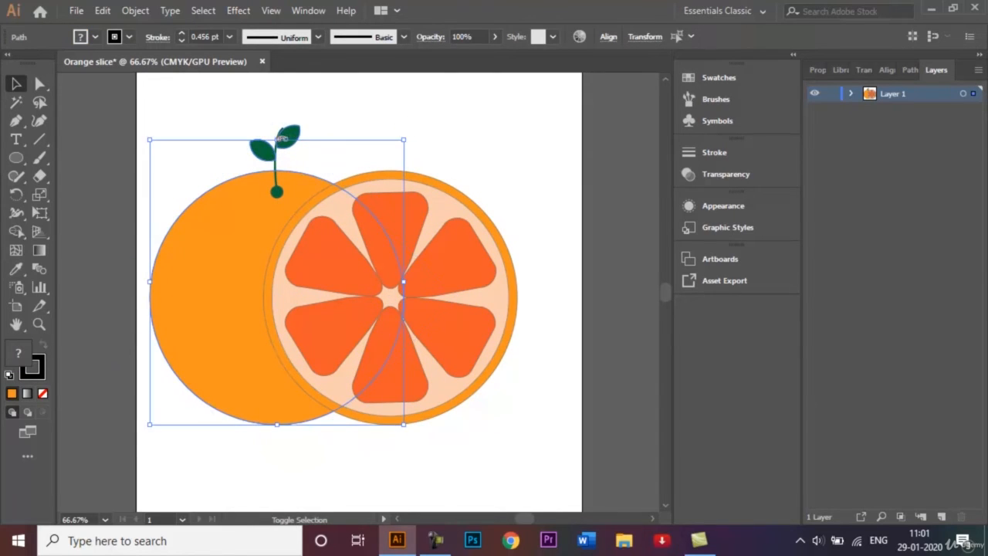
left_click(292, 133, "shift")
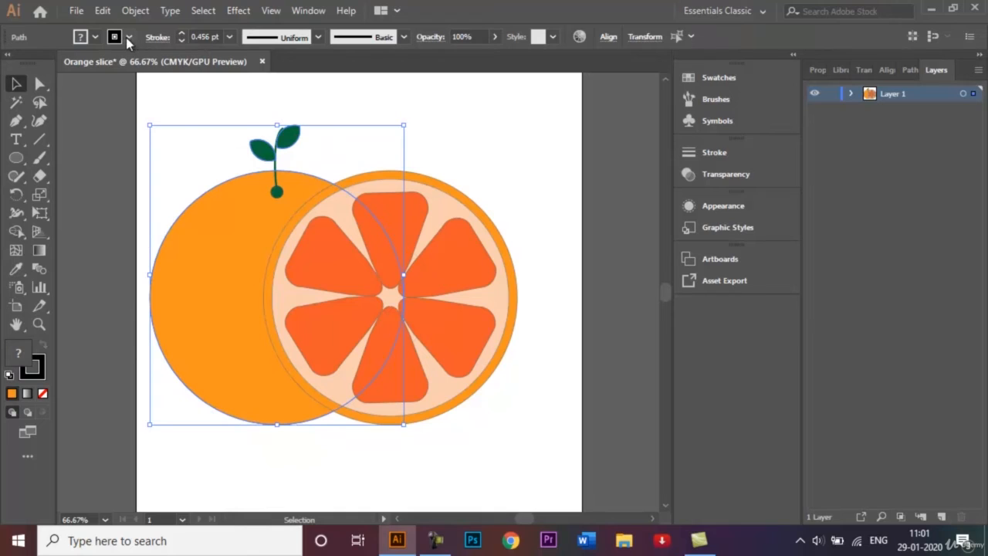
left_click(129, 38)
left_click(10, 62)
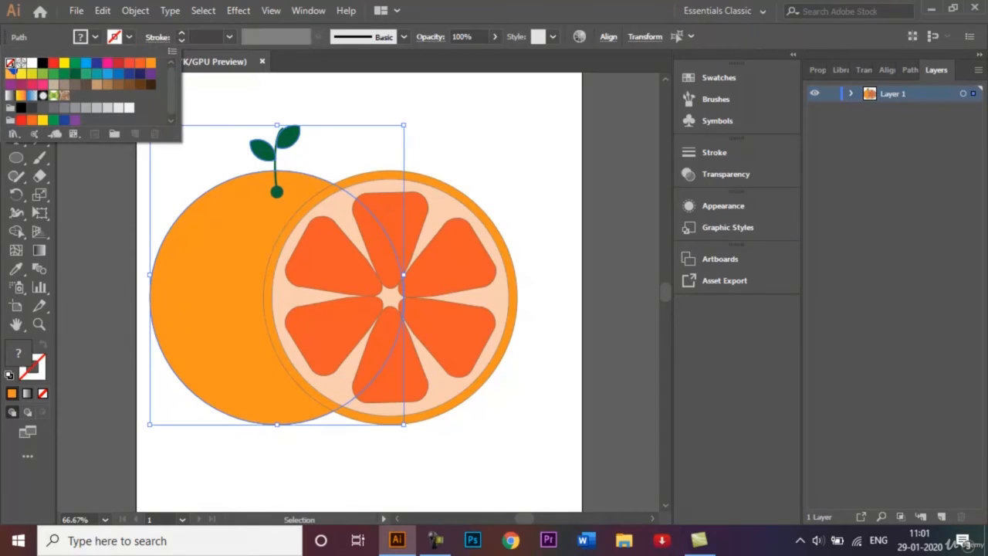
left_click(474, 139)
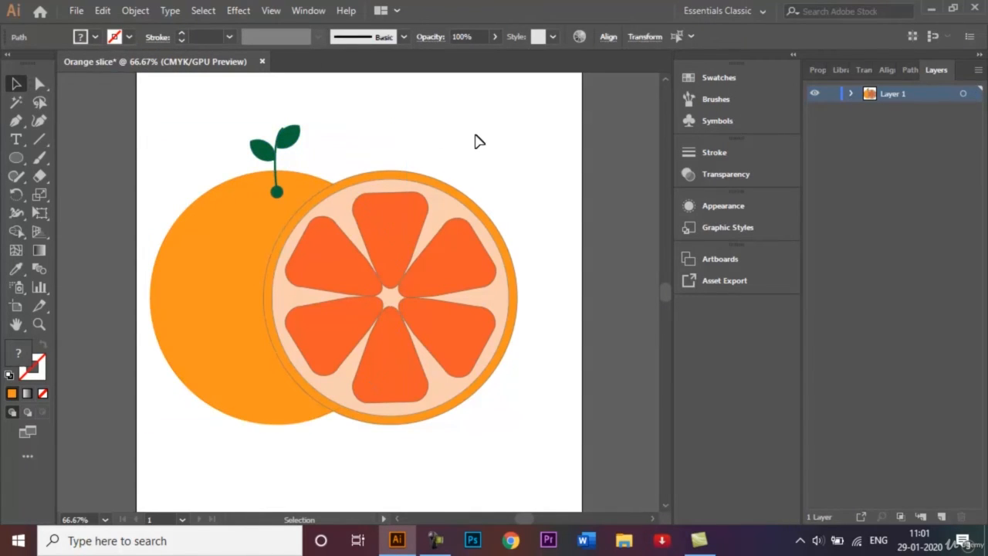
Set the stroke of the small circle at the stem's base to None and deselect it.
left_click(274, 193)
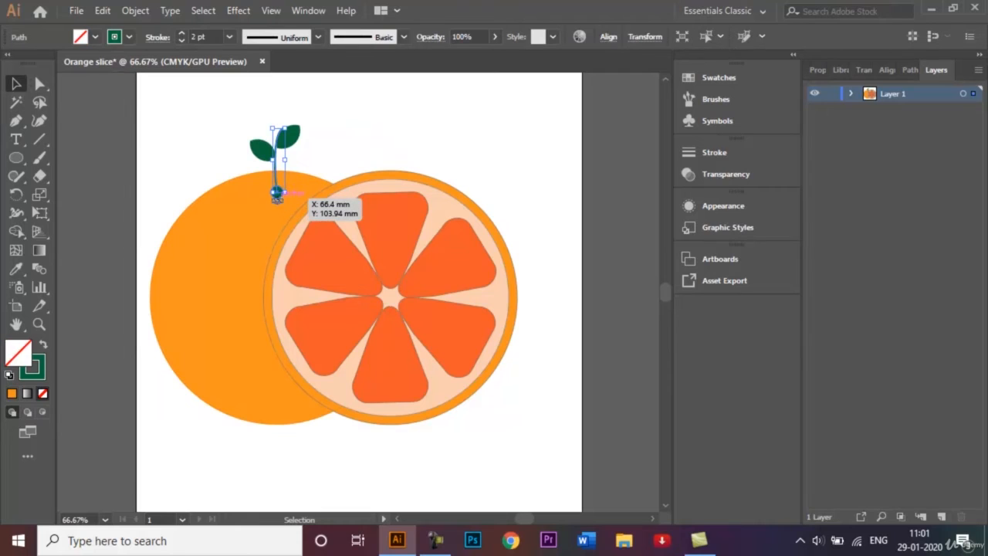
left_click(389, 113)
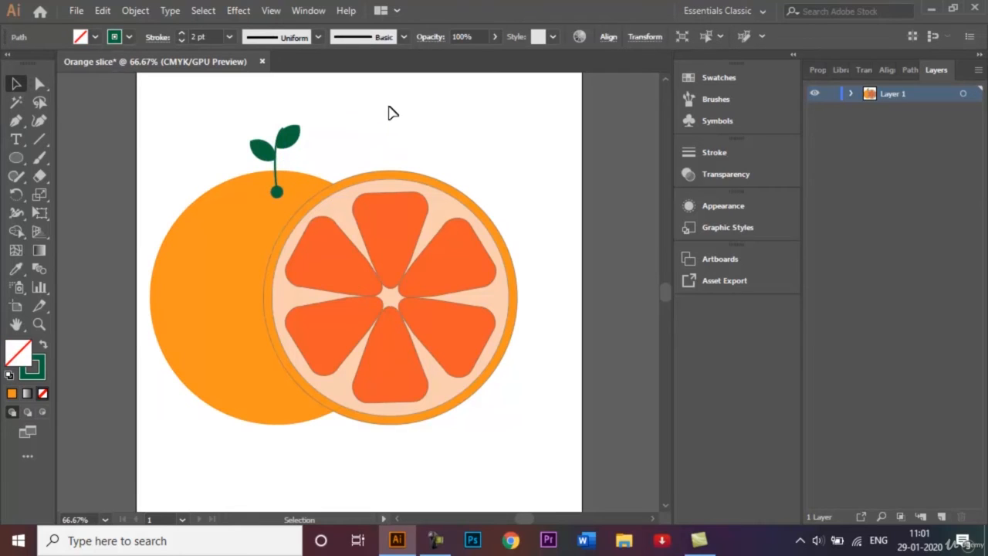
left_click(277, 193)
left_click(128, 37)
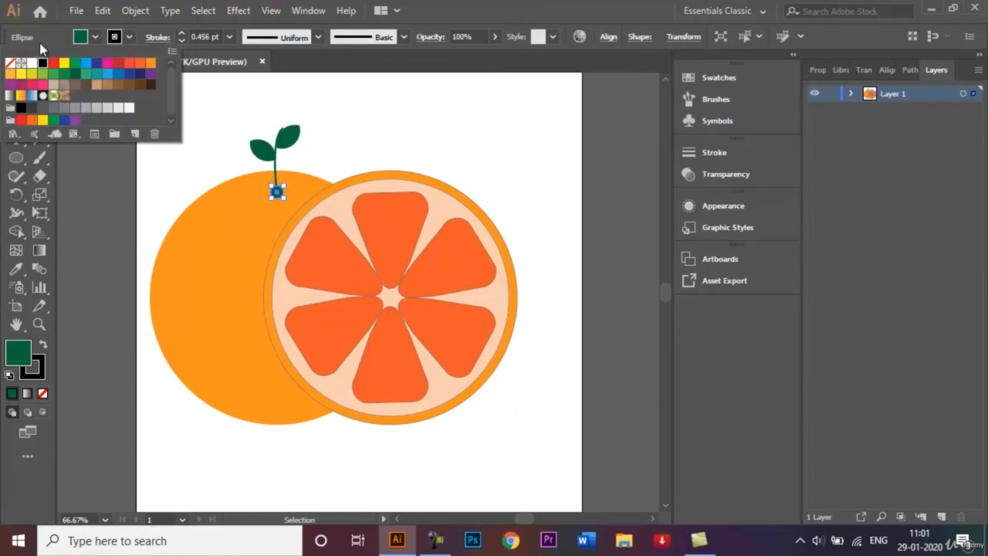
left_click(10, 64)
left_click(416, 116)
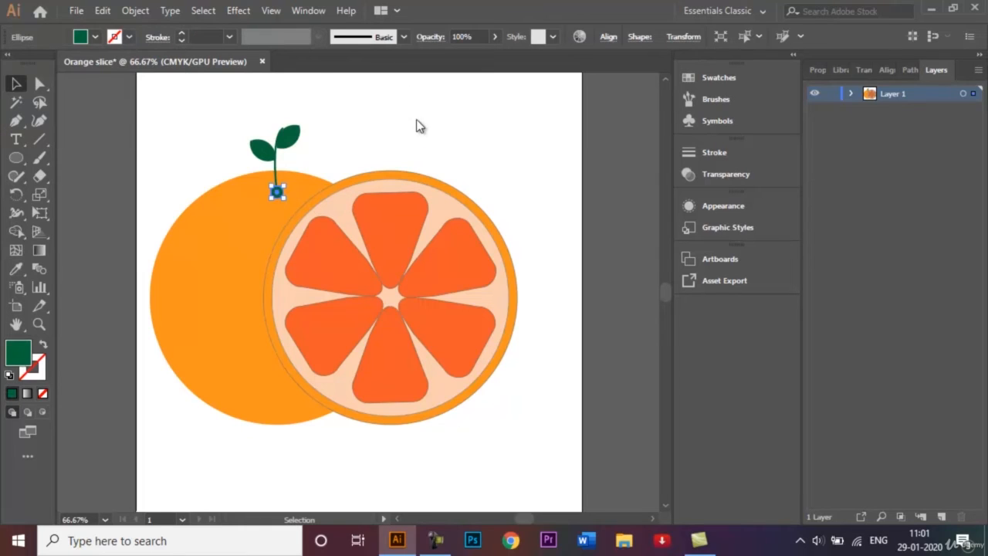
Remove the stroke from the slice's outer rind circle, peach inner circle and two right-hand segments, and deselect them.
left_click_drag(478, 400, 509, 444)
left_click_drag(428, 153, 523, 456)
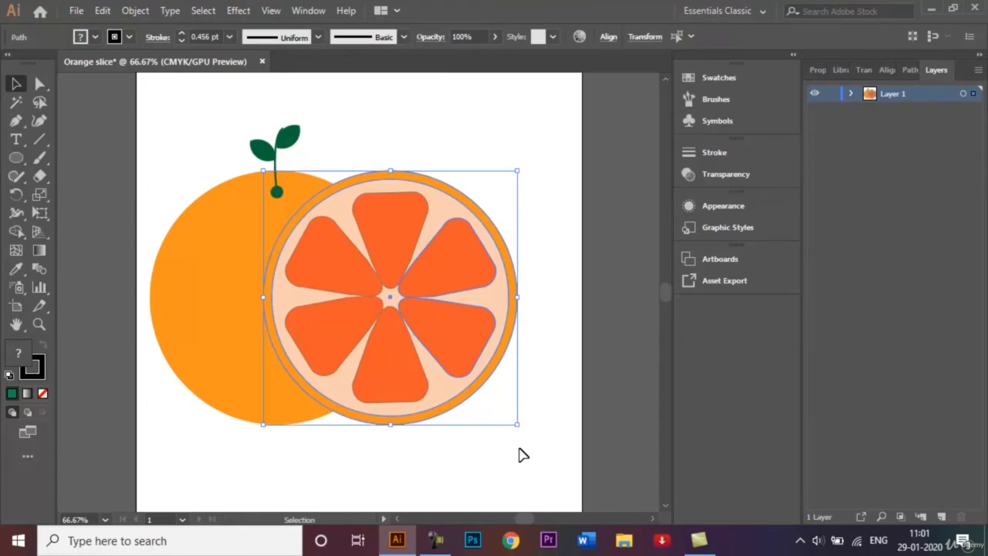
left_click(128, 37)
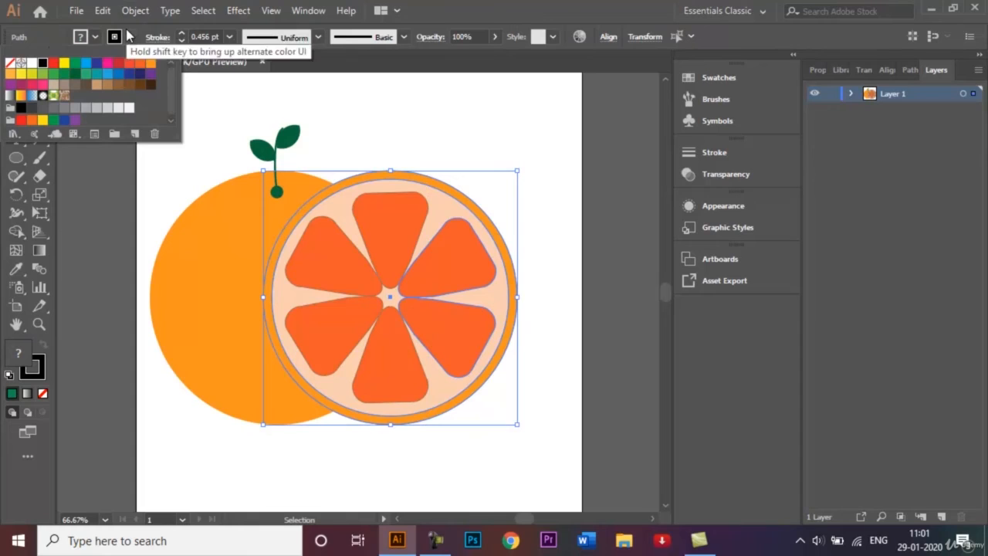
left_click(10, 65)
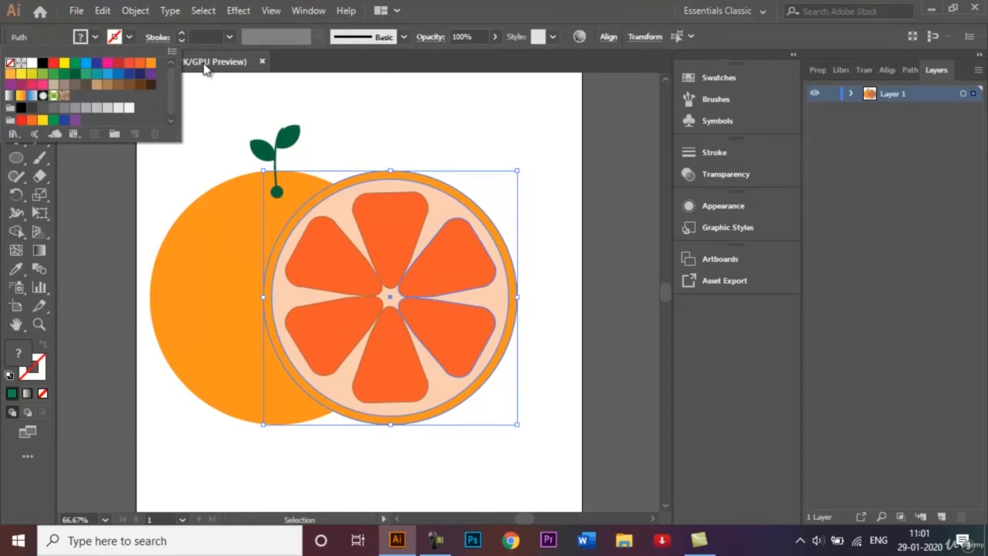
left_click(454, 143)
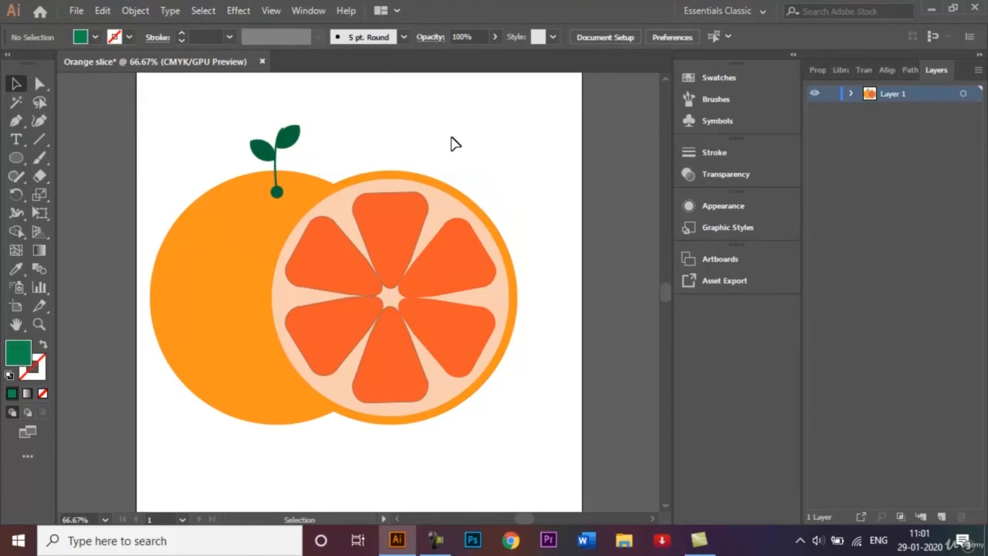
Give the slice's outer rind circle a dark orange stroke using the C=0 M=80 Y=95 K=0 swatch.
left_click(414, 173)
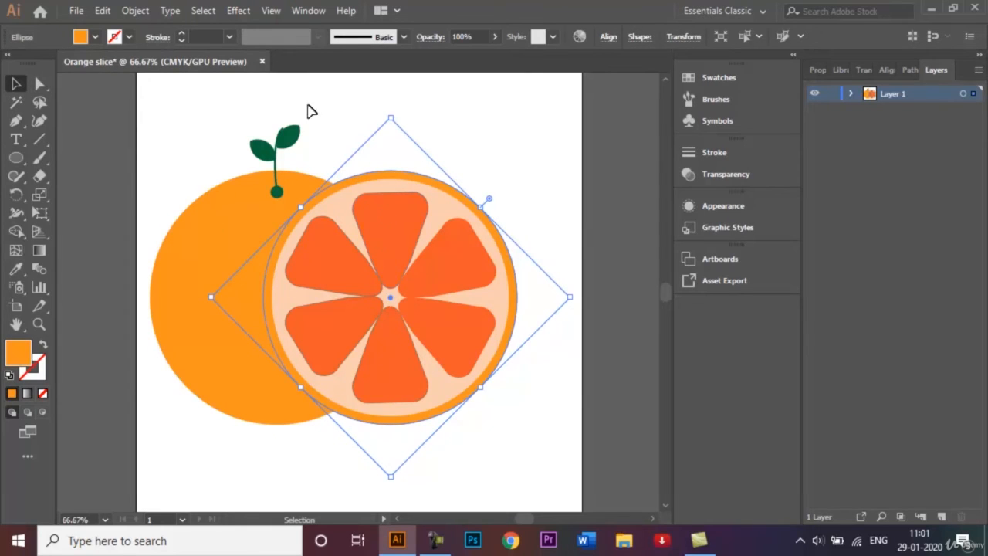
left_click(132, 35)
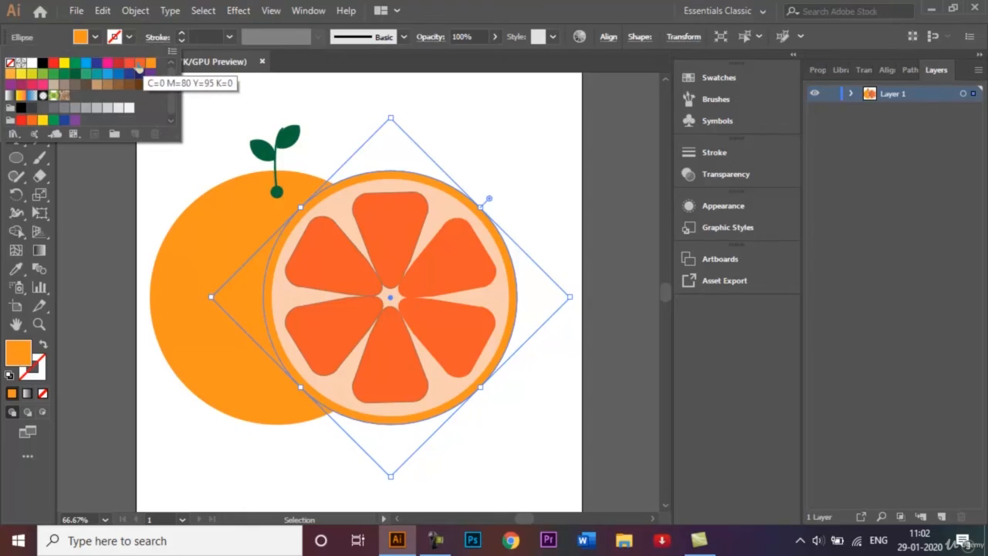
left_click(141, 65)
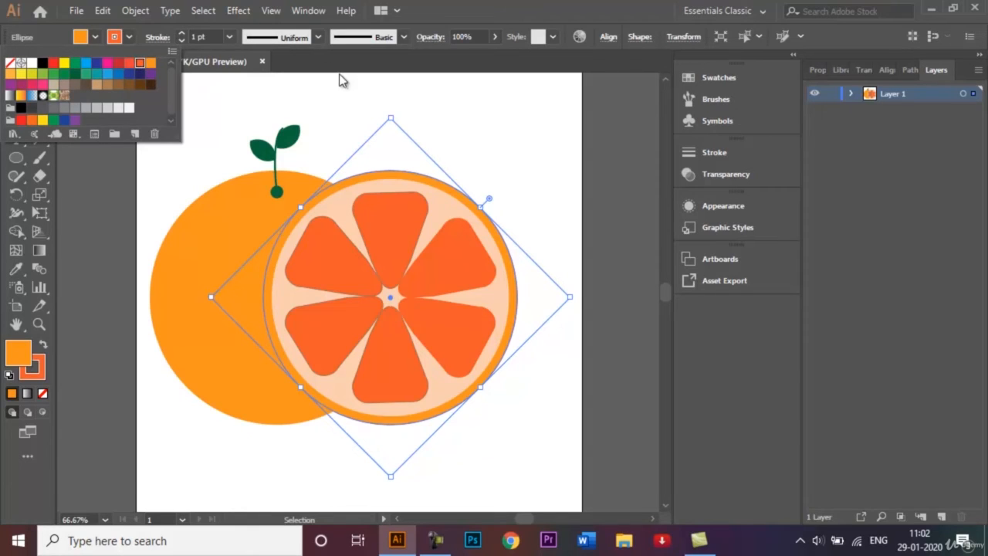
Deselect the rind circle and set up the Ellipse tool with no stroke and a near-white fcfcfc fill.
left_click(486, 147)
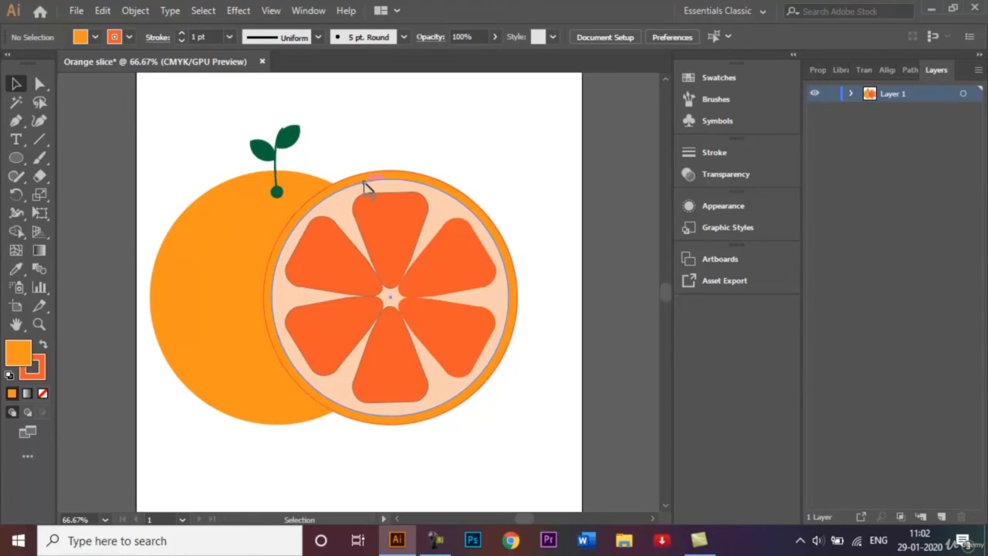
left_click(16, 158)
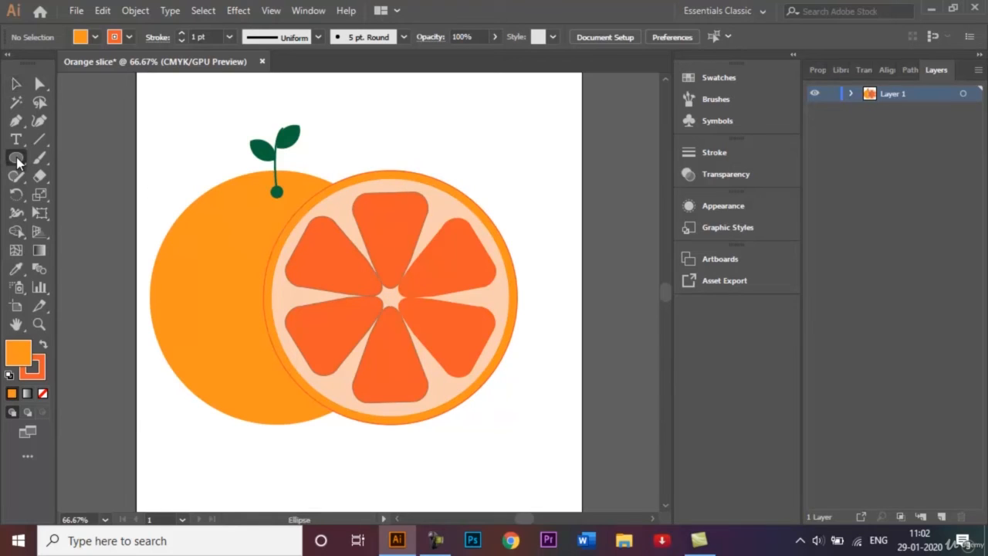
left_click(129, 39)
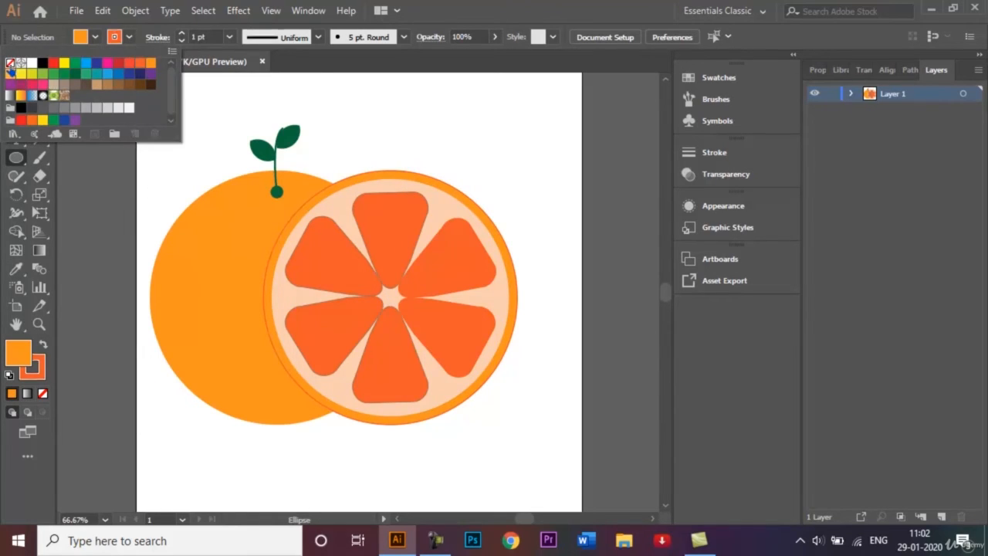
left_click(9, 66)
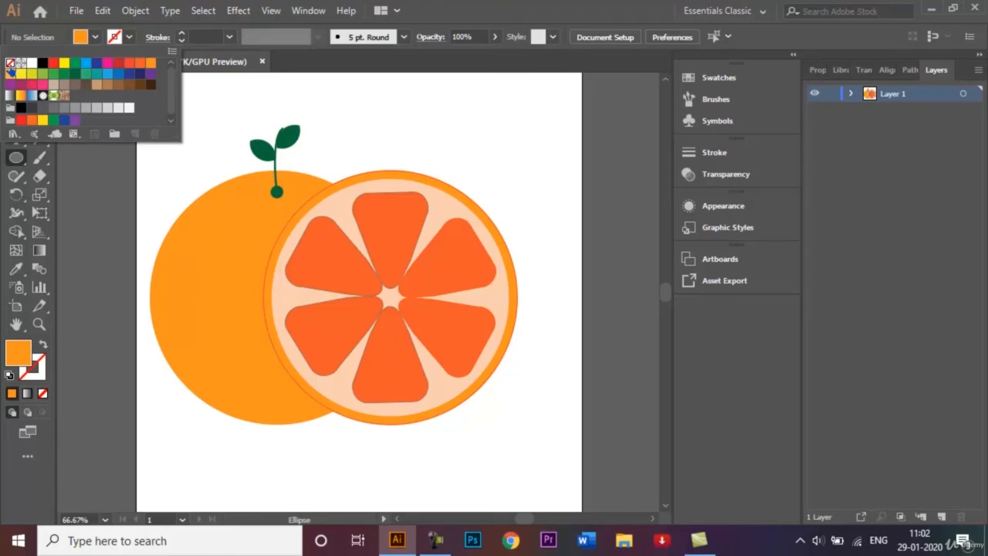
double_click(19, 352)
left_click(499, 176)
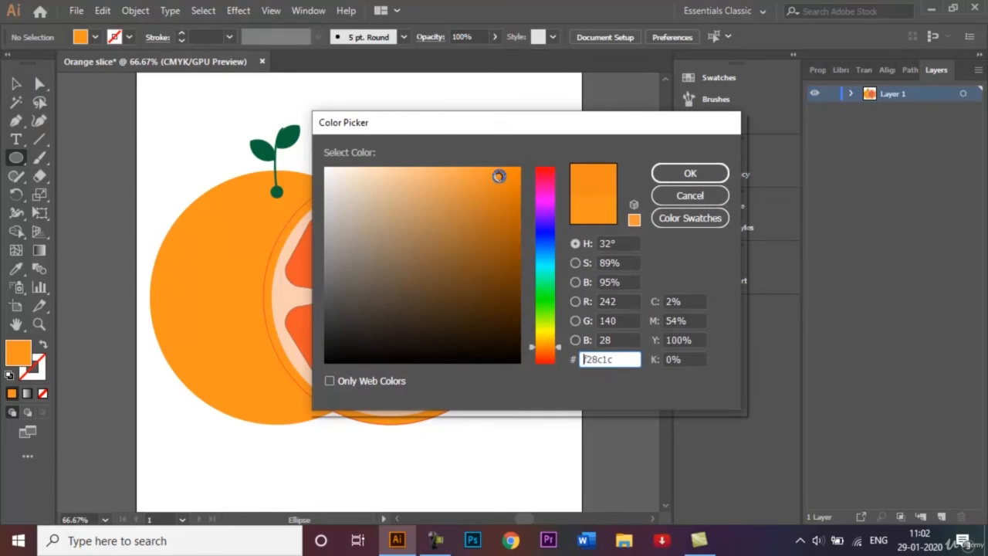
left_click_drag(338, 172, 324, 169)
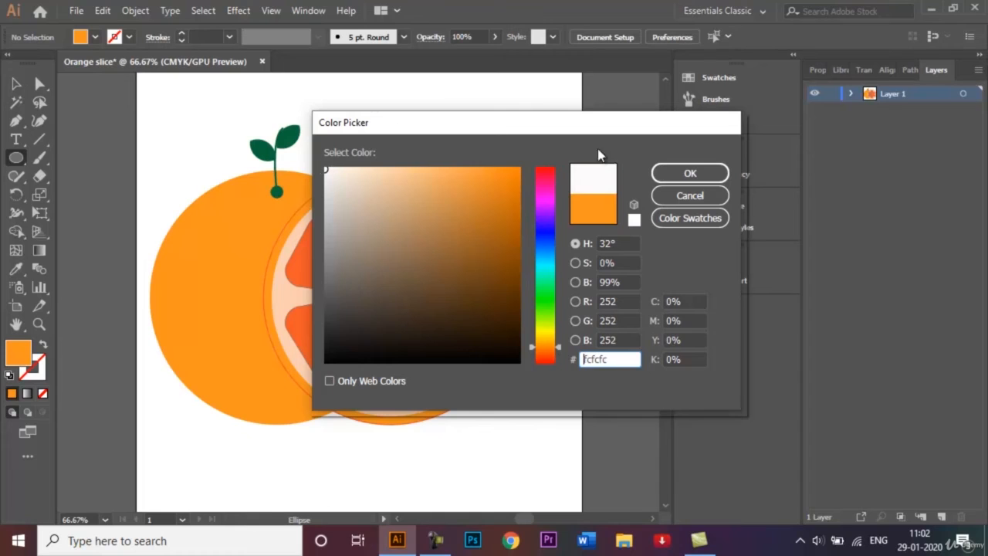
left_click(660, 172)
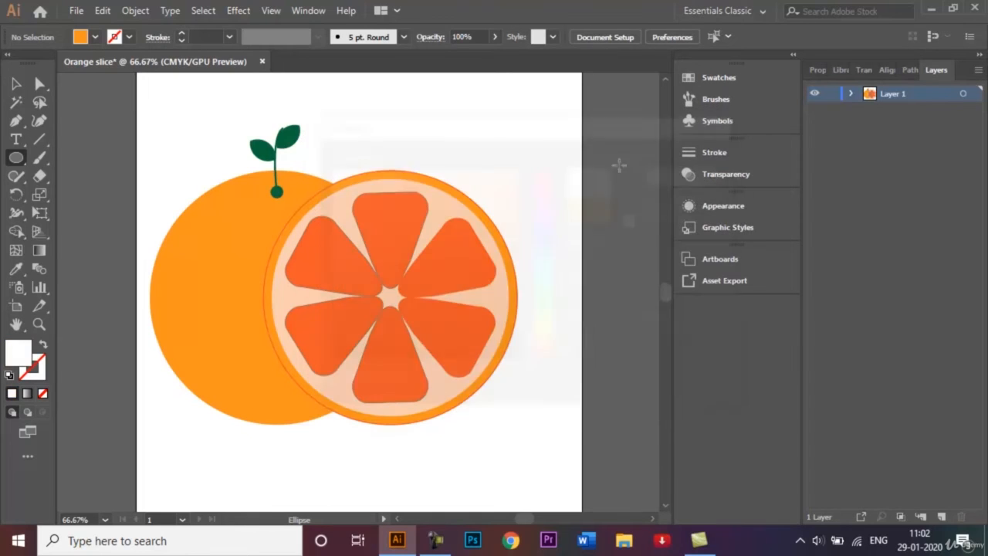
Create a white circle 5 mm wide and 5 mm high above the orange slice.
left_click(484, 141)
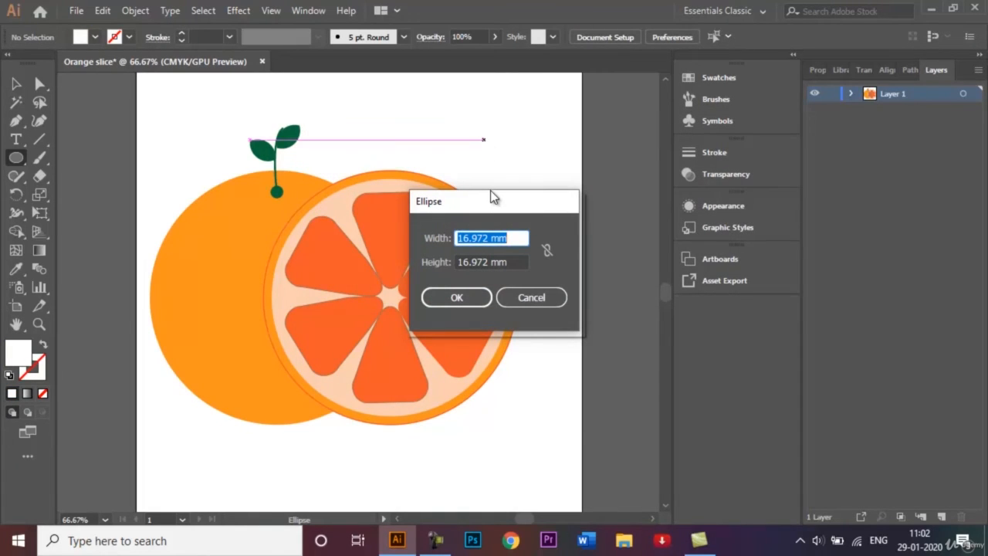
key("BackSpace")
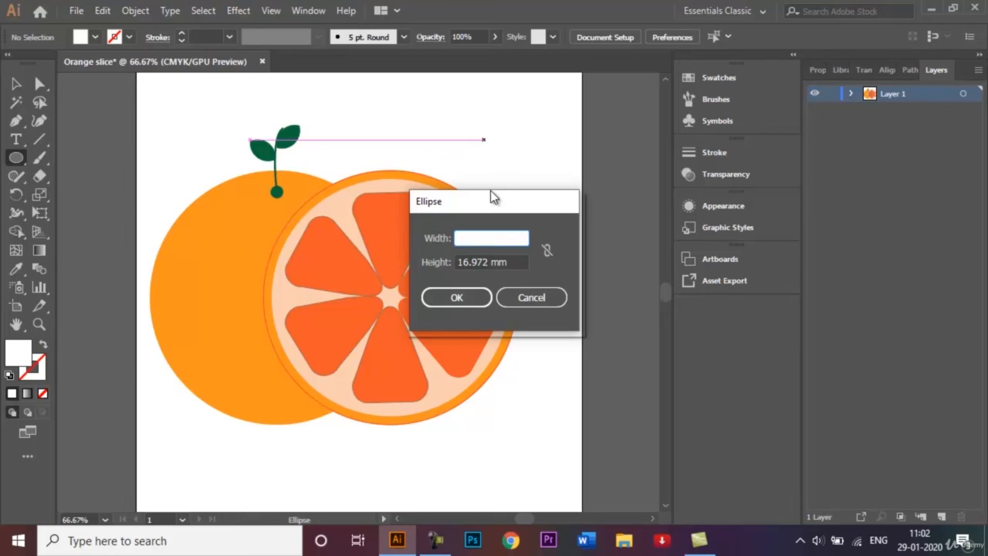
type("5")
left_click(489, 261)
key("BackSpace")
key("BackSpace")
key("BackSpace")
key("BackSpace")
key("BackSpace")
key("BackSpace")
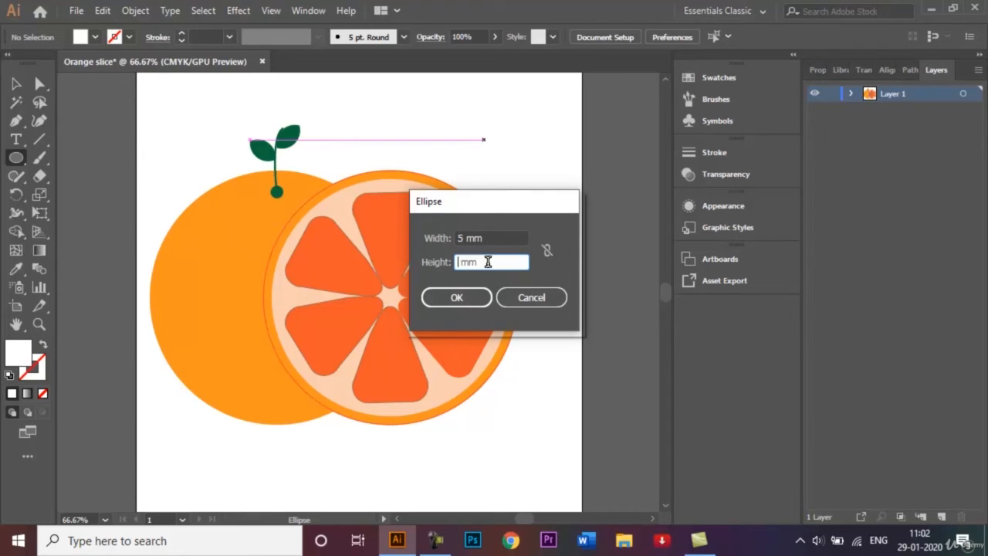
left_click(469, 296)
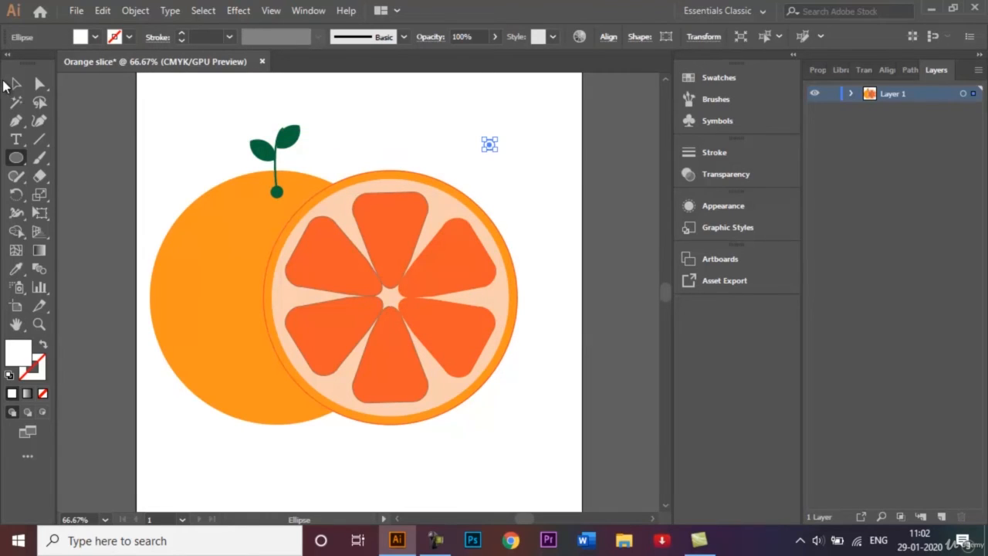
Move the small white circle onto the upper edge of the slice's peach inner circle and deselect it.
left_click(17, 87)
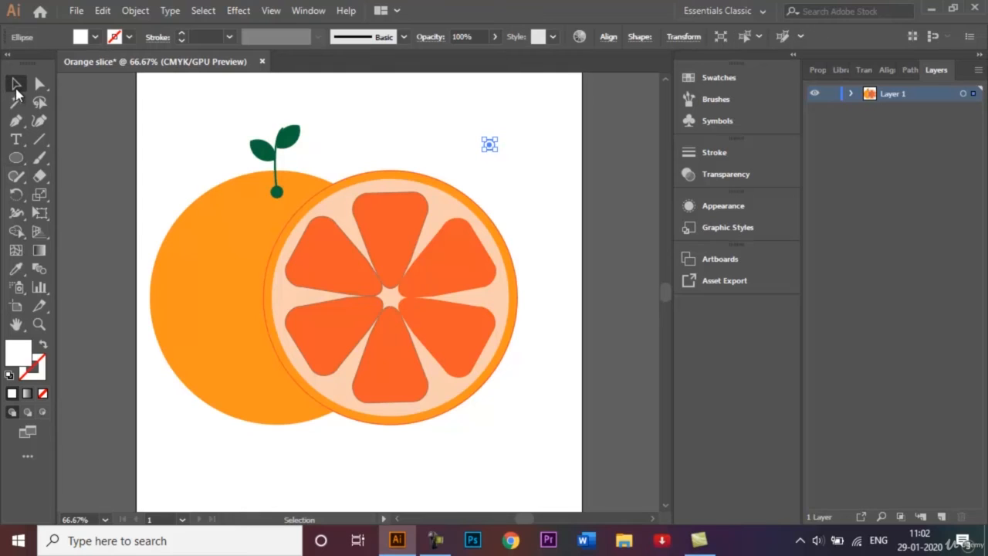
left_click_drag(488, 144, 397, 179)
left_click(507, 157)
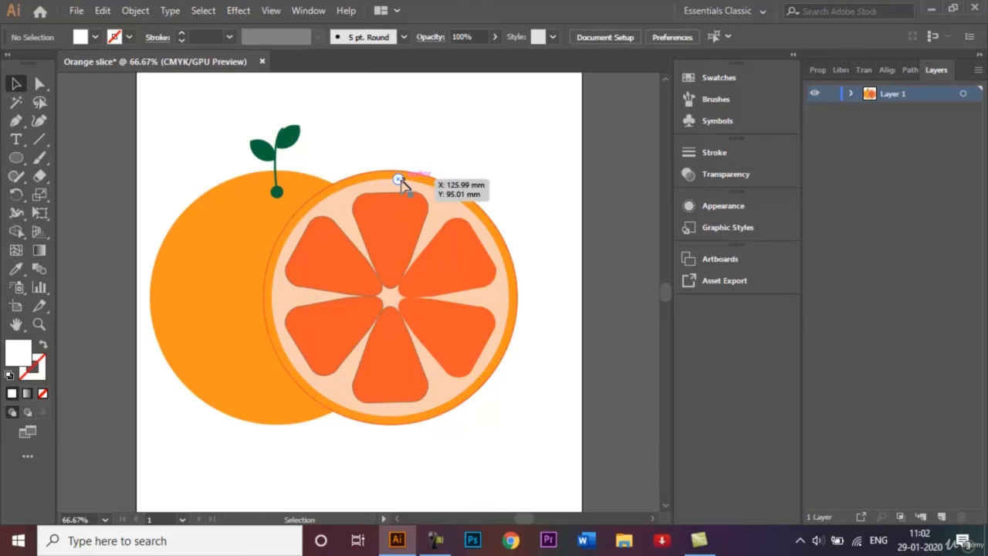
Remove the stroke from the four segments that still have black outlines, setting it to None, and deselect them.
key("ctrl+equal")
key("ctrl+equal")
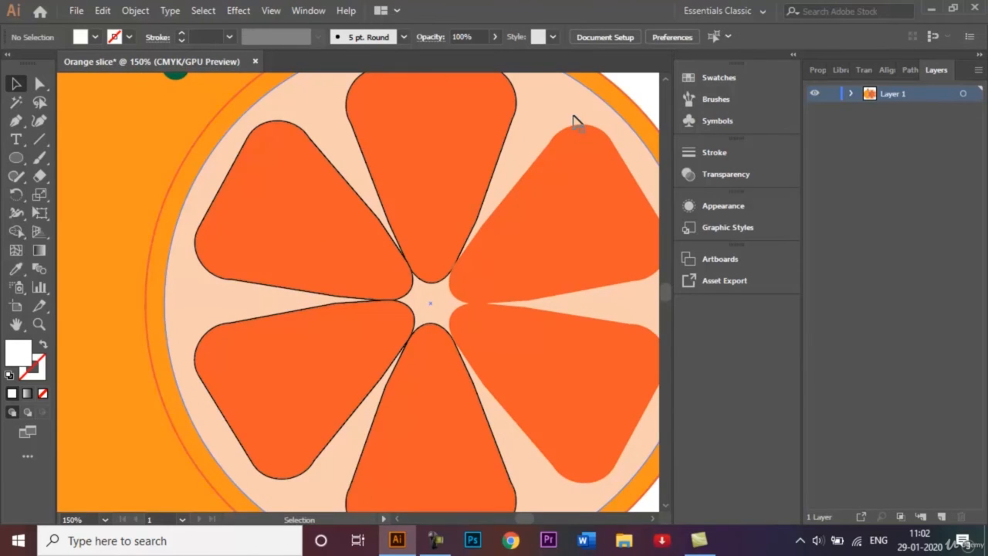
left_click(467, 210)
left_click(331, 240, "shift")
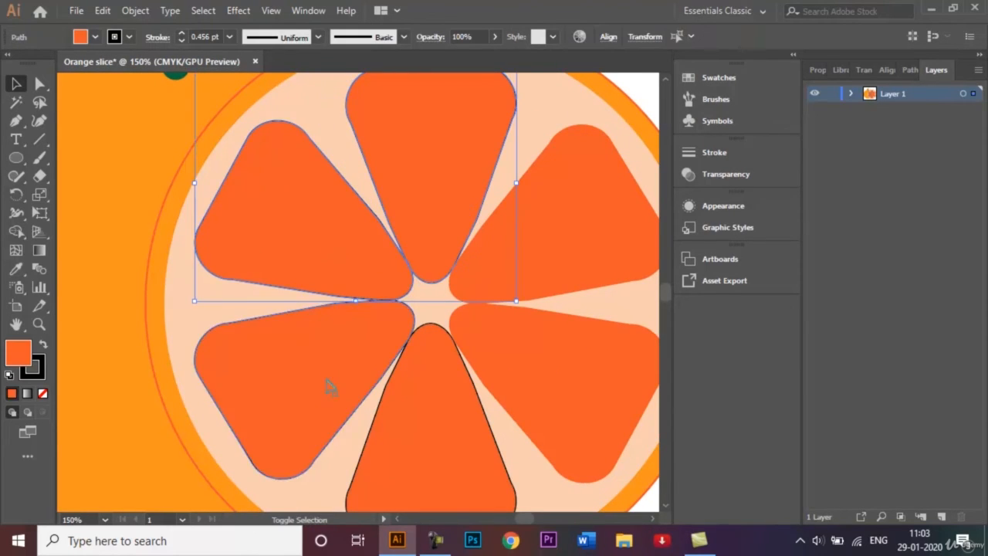
left_click(328, 386, "shift")
left_click(428, 406, "shift")
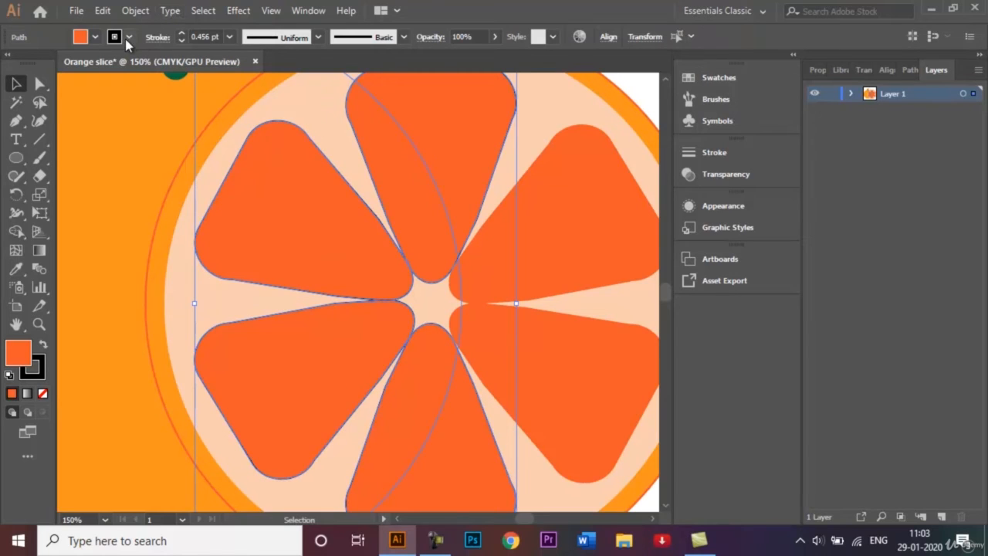
left_click(129, 38)
left_click(10, 62)
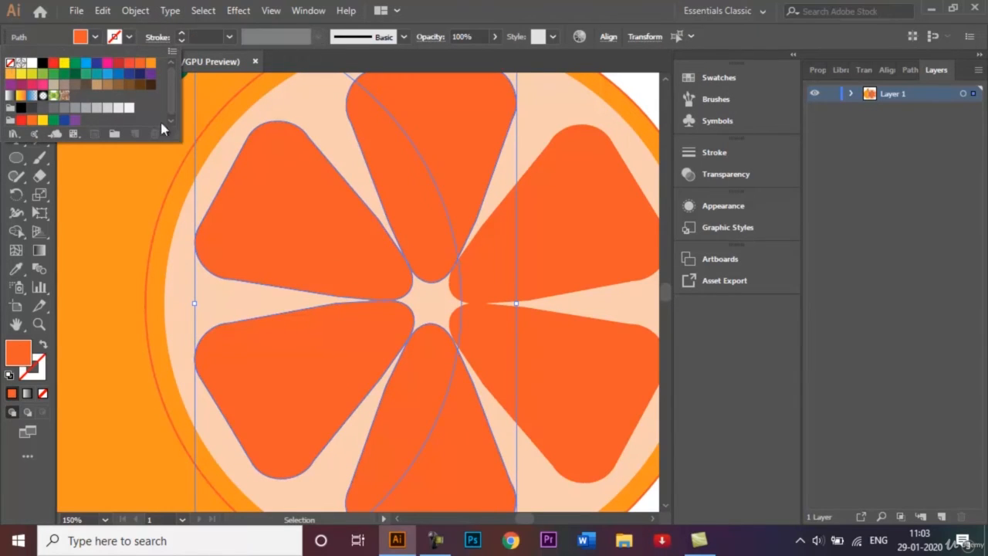
left_click(328, 93)
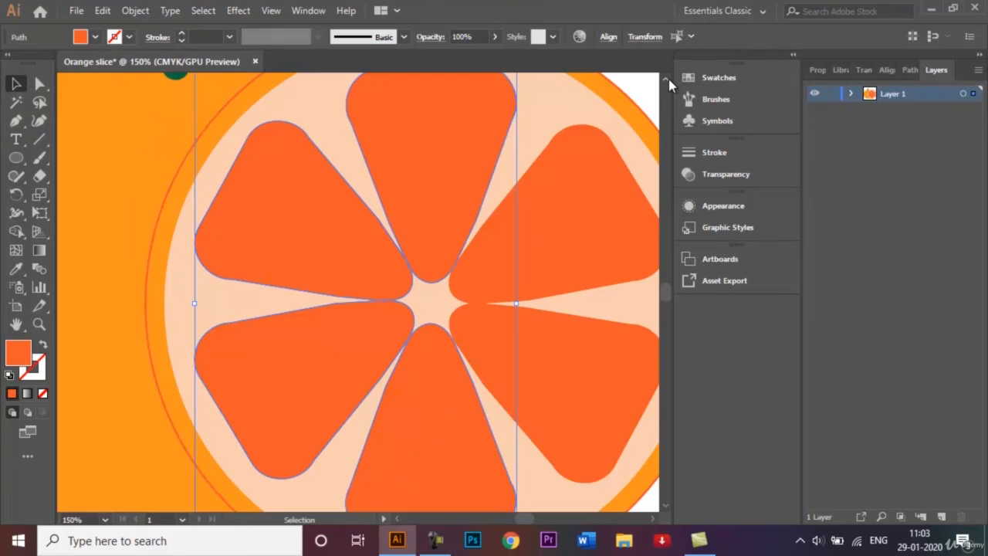
scroll(669, 79, "up", 2)
scroll(668, 79, "up", 1)
left_click(591, 95)
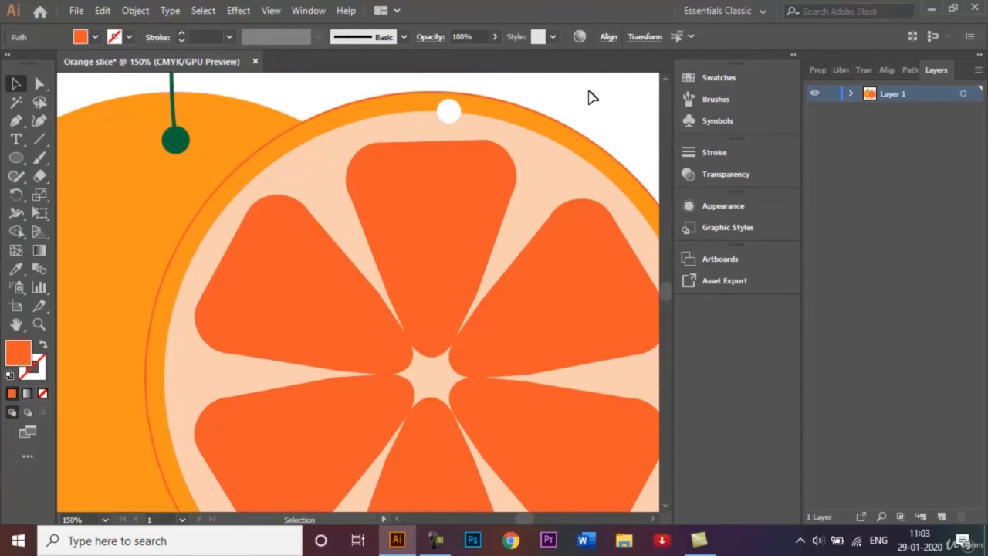
Shrink the white circle slightly and centre it on the topmost point of the peach inner circle's edge.
left_click(454, 113)
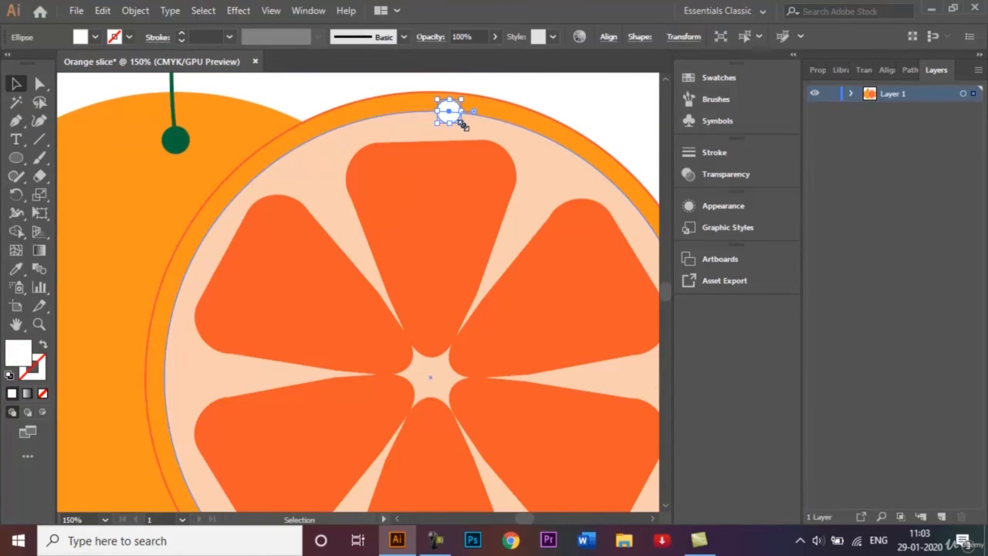
left_click_drag(463, 125, 453, 114)
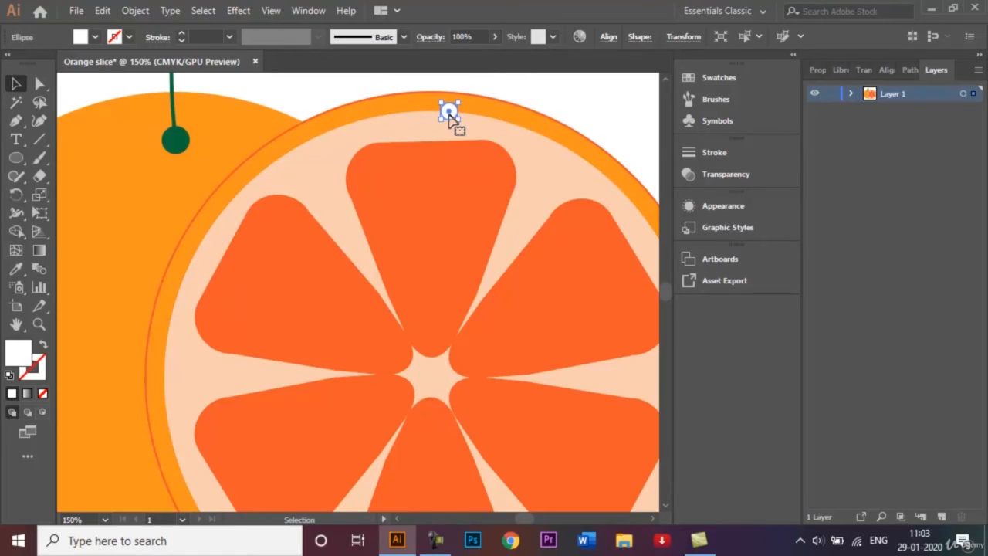
left_click_drag(450, 116, 436, 113)
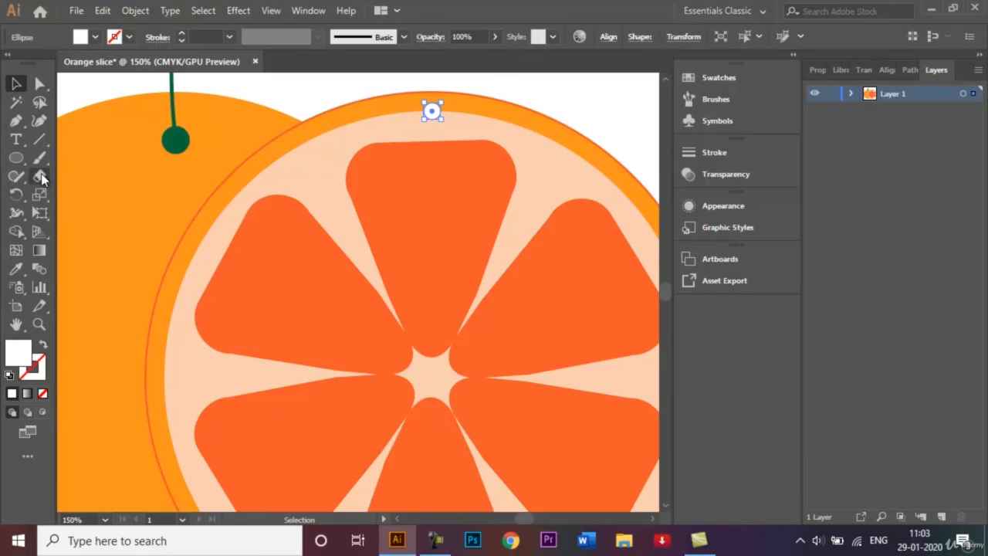
Make a copy of the white circle rotated 5° about the centre of the slice.
left_click(16, 194)
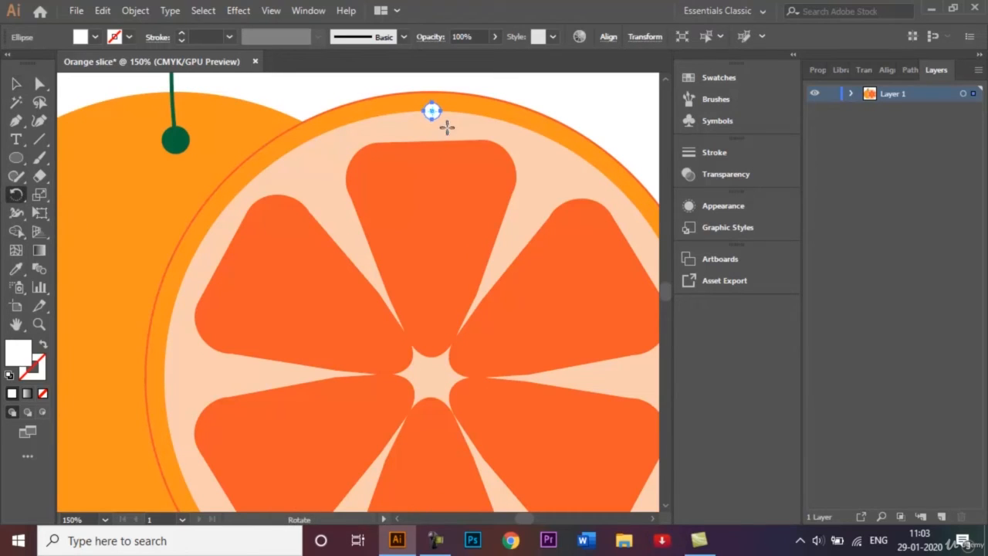
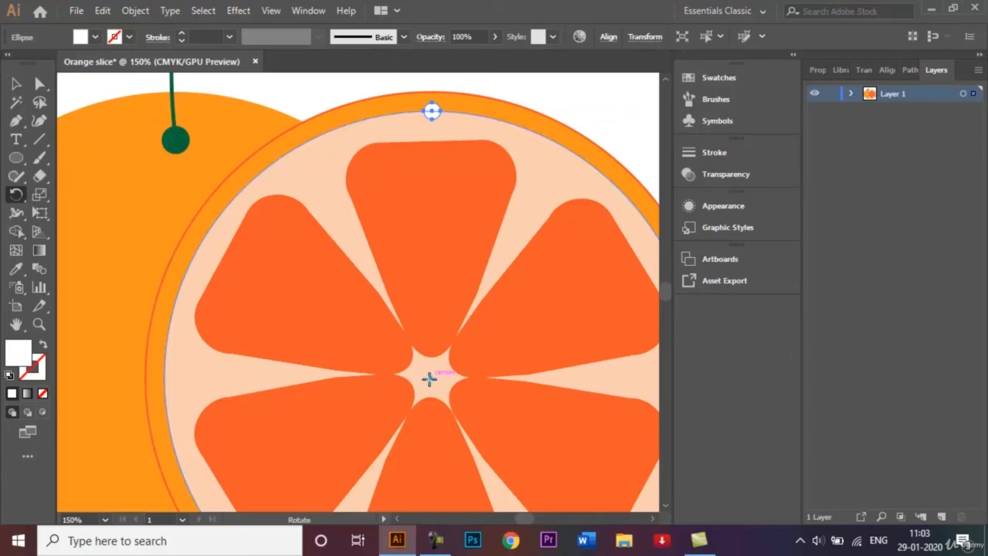
left_click(429, 378, "alt")
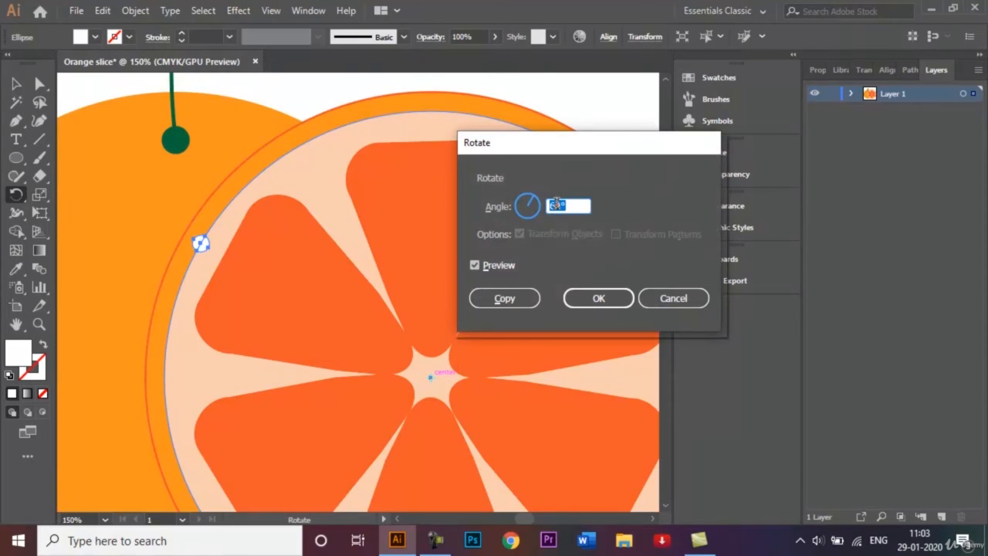
type("10")
left_click(474, 266)
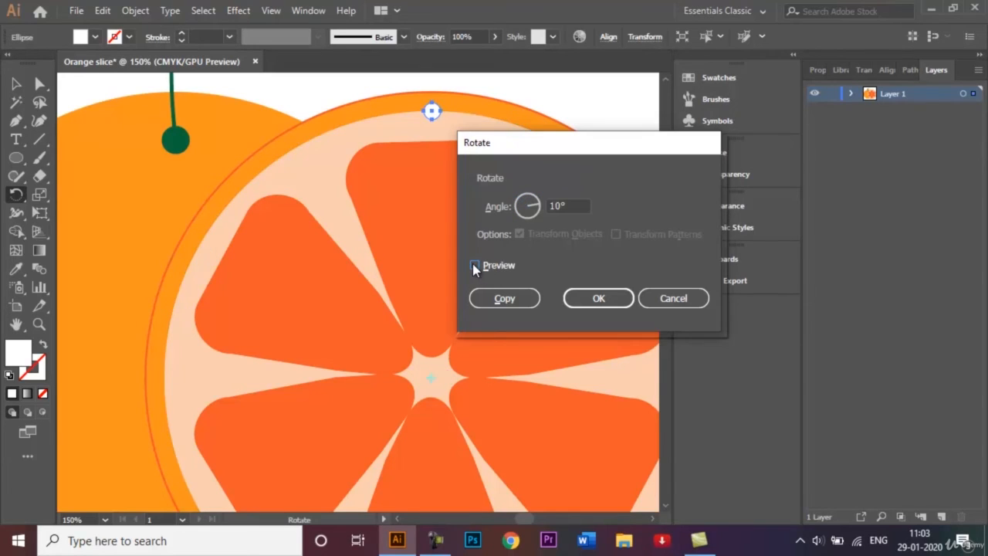
left_click(559, 205)
key("BackSpace")
key("BackSpace")
type("5")
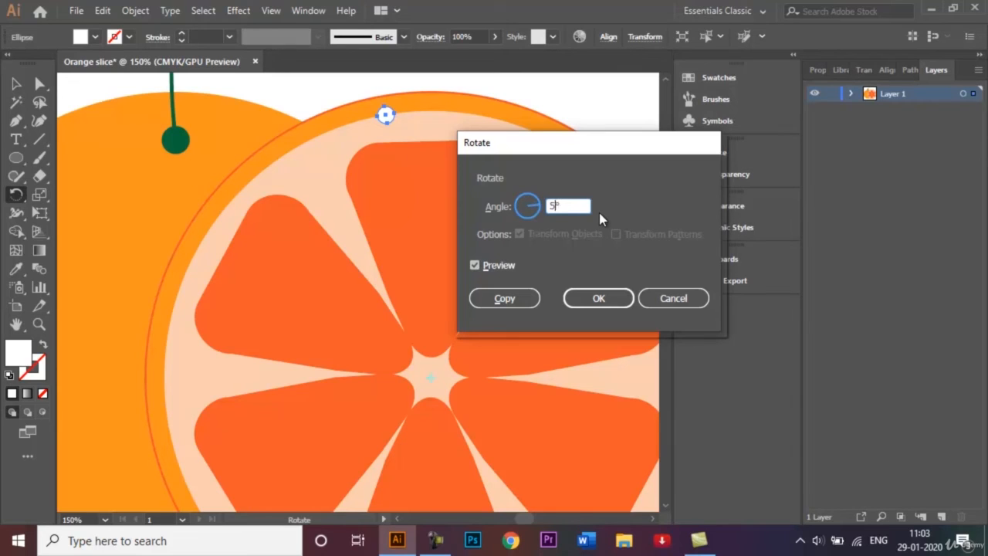
double_click(476, 268)
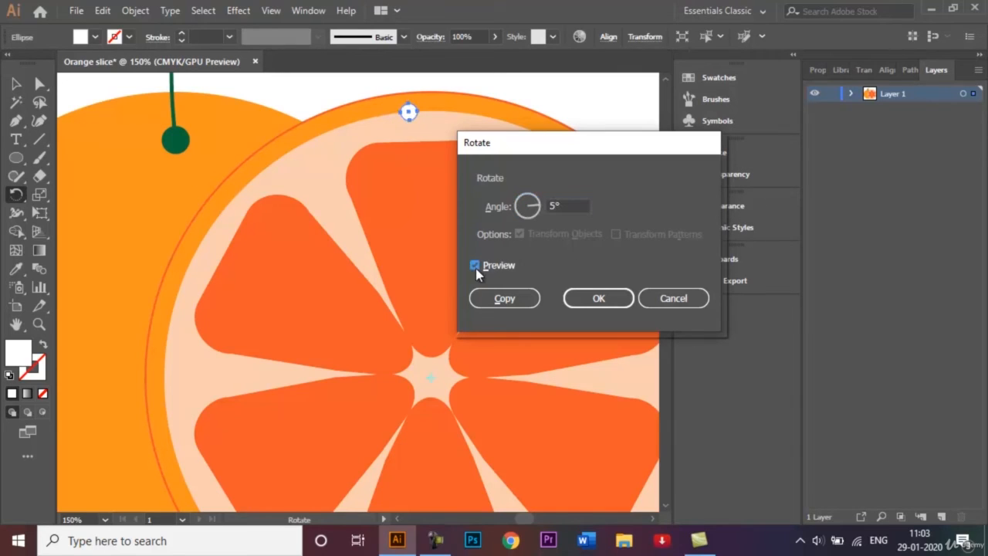
left_click(505, 299)
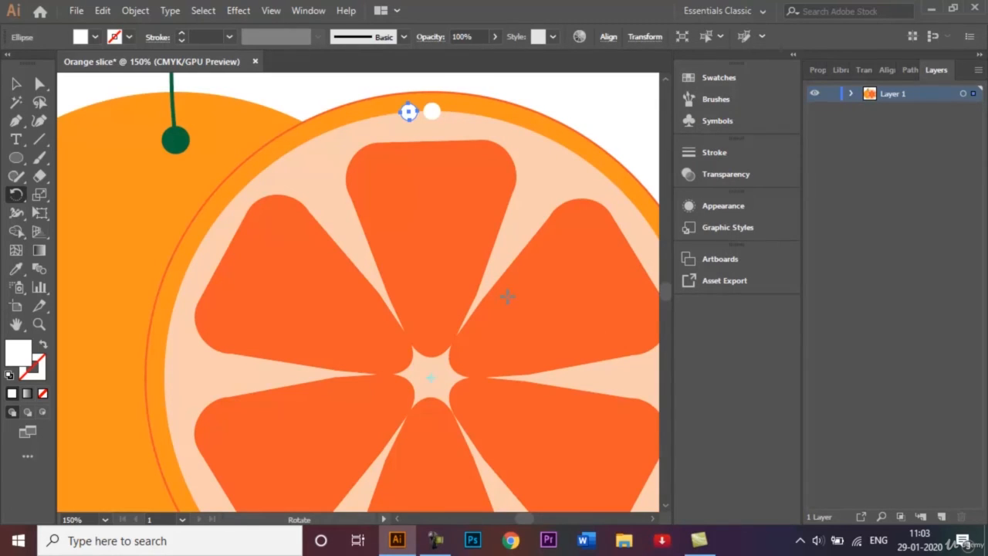
Repeat the rotated copy until white dots ring the whole peach circle, undoing the extra copy that overlaps the first dot.
key("ctrl+d")
key("ctrl+d")
key("ctrl+d")
key("ctrl+d")
key("ctrl+d")
key("ctrl+d")
key("ctrl+d")
key("ctrl+d")
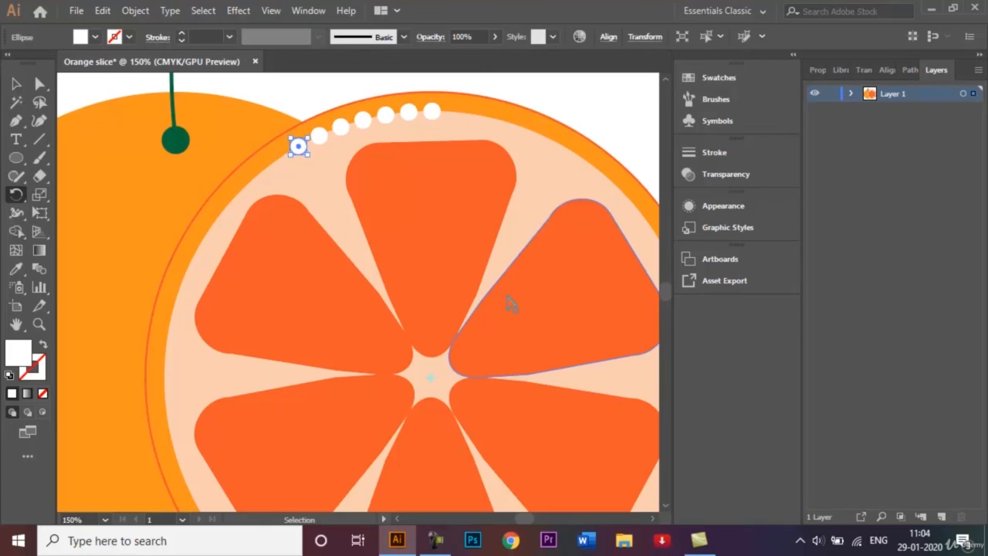
key("ctrl+d")
key("ctrl+d")
key("ctrl+d")
key("ctrl+d")
key("ctrl+d")
key("ctrl+d")
key("ctrl+d")
key("ctrl+d")
key("ctrl+d")
key("ctrl+d")
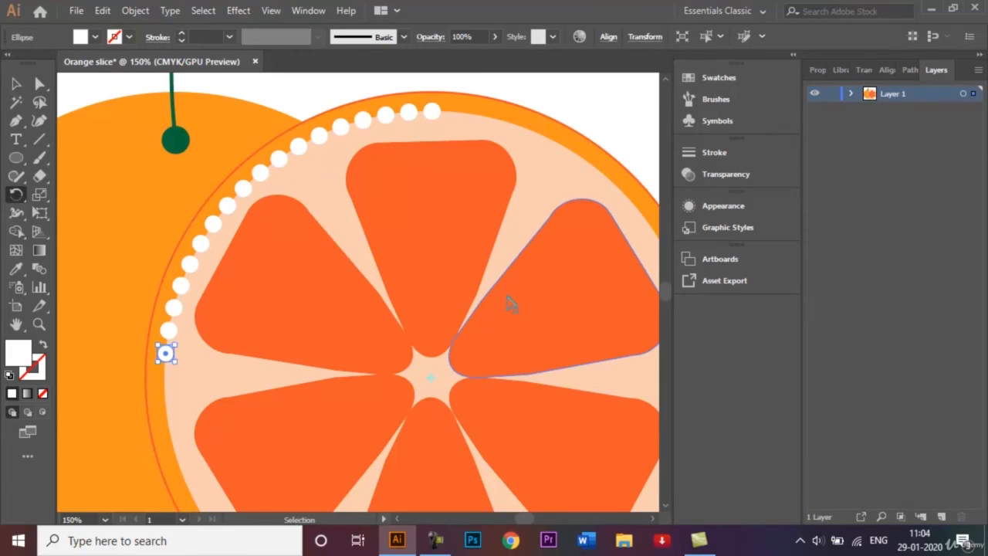
key("ctrl+d")
key("ctrl+d")
key("ctrl+d")
key("ctrl+d")
key("ctrl+d")
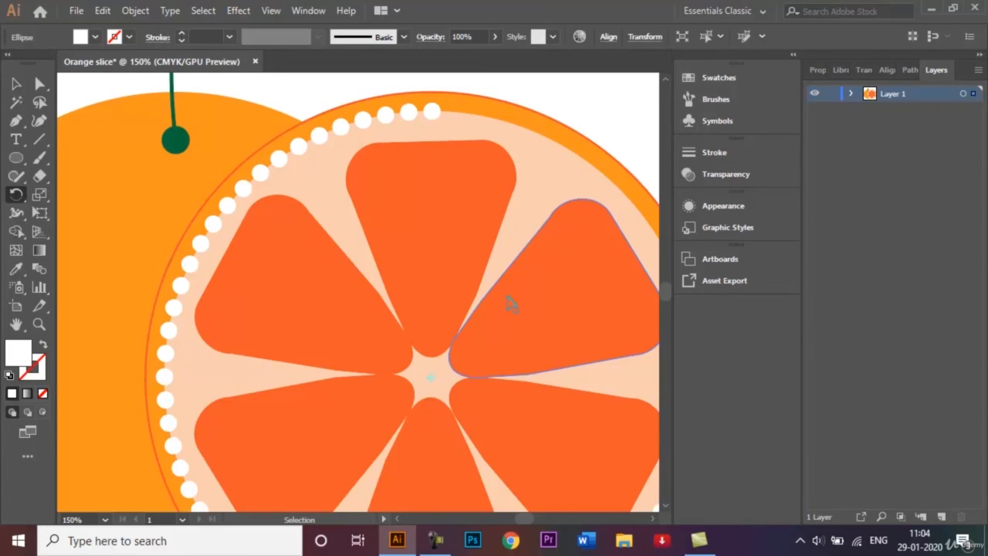
key("ctrl+d")
key("ctrl+d")
key("ctrl+d")
key("ctrl+d")
key("ctrl+d")
key("ctrl+d")
key("ctrl+d")
key("ctrl+d")
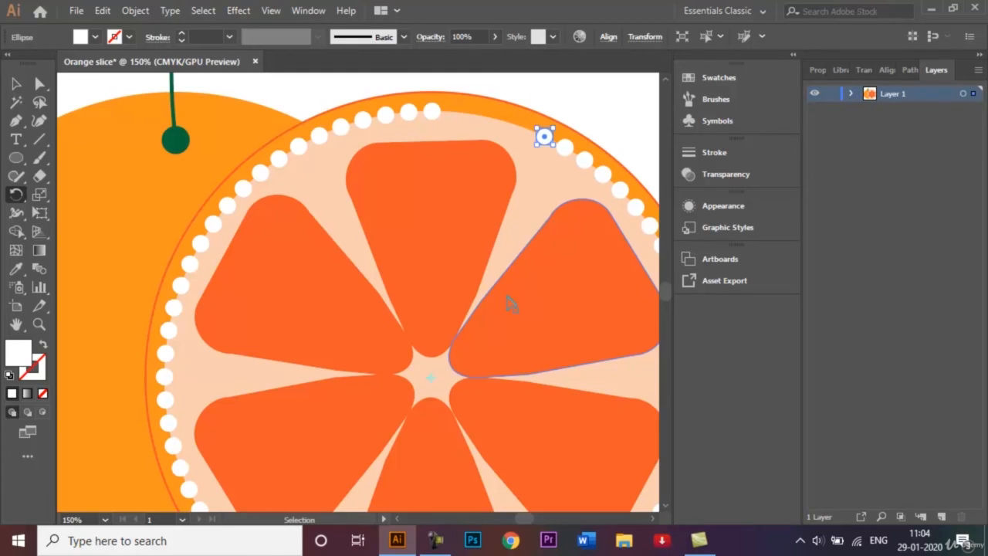
key("ctrl+d")
key("ctrl+d")
key("ctrl+d")
key("ctrl+d")
key("ctrl+d")
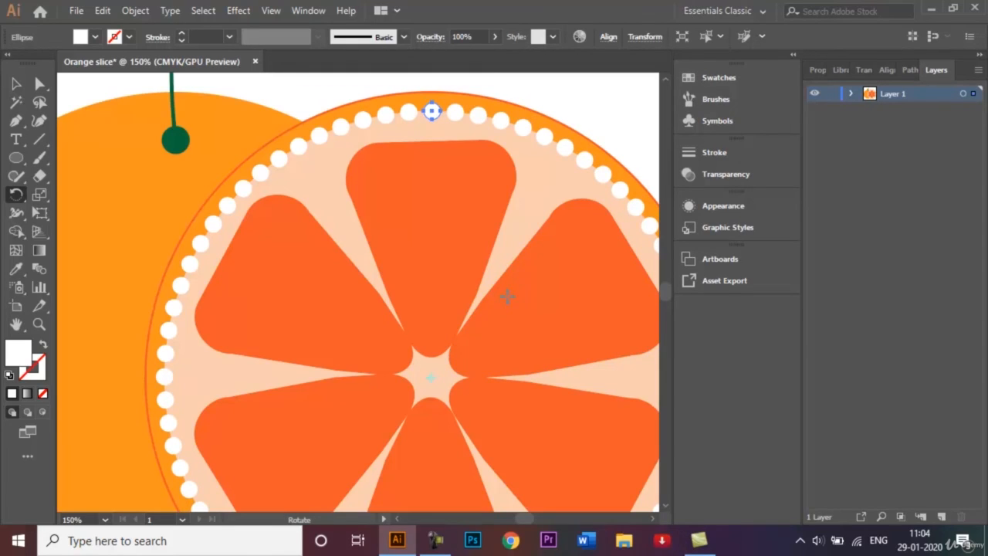
key("ctrl+d")
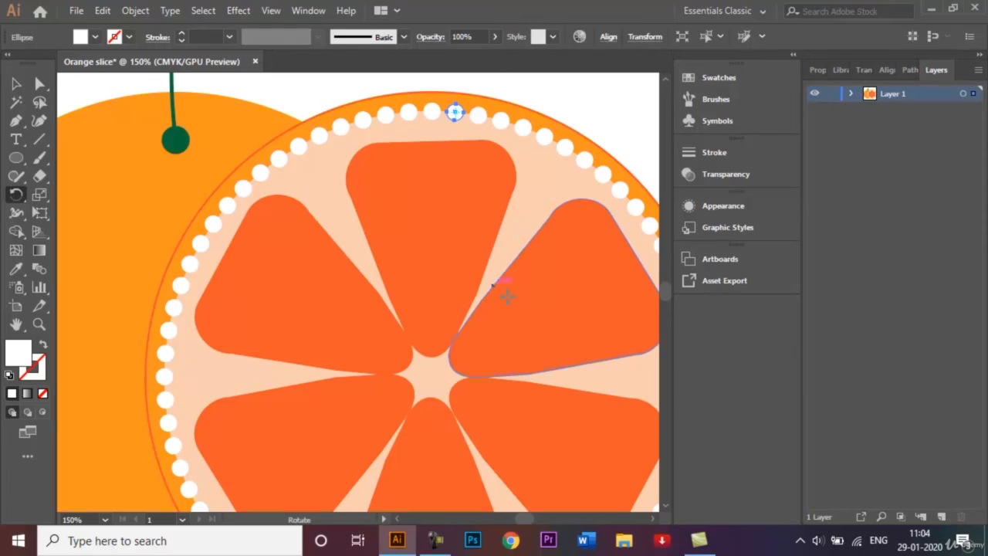
Undo the rotated dot copies around the slice until only the first white circle at the top remains.
left_click(12, 85)
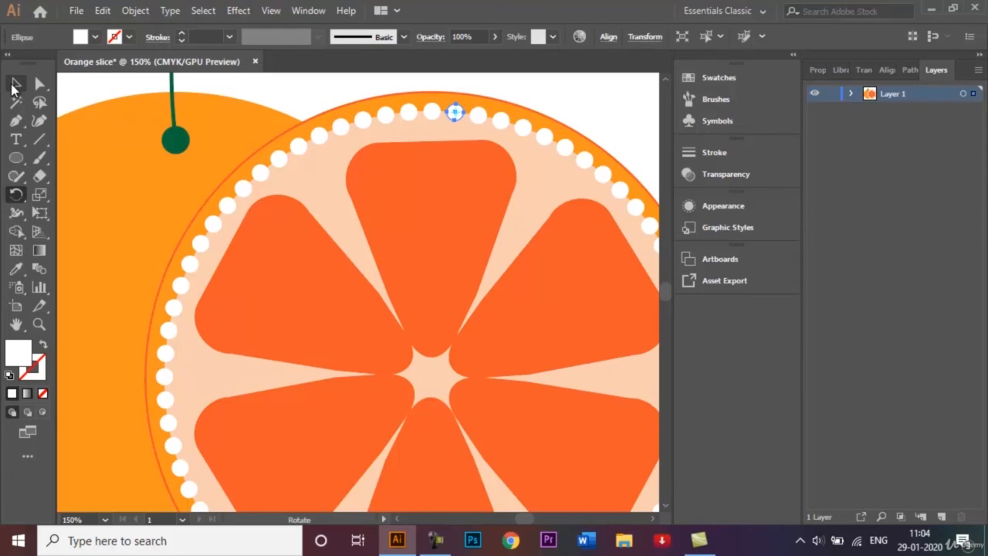
left_click(514, 85)
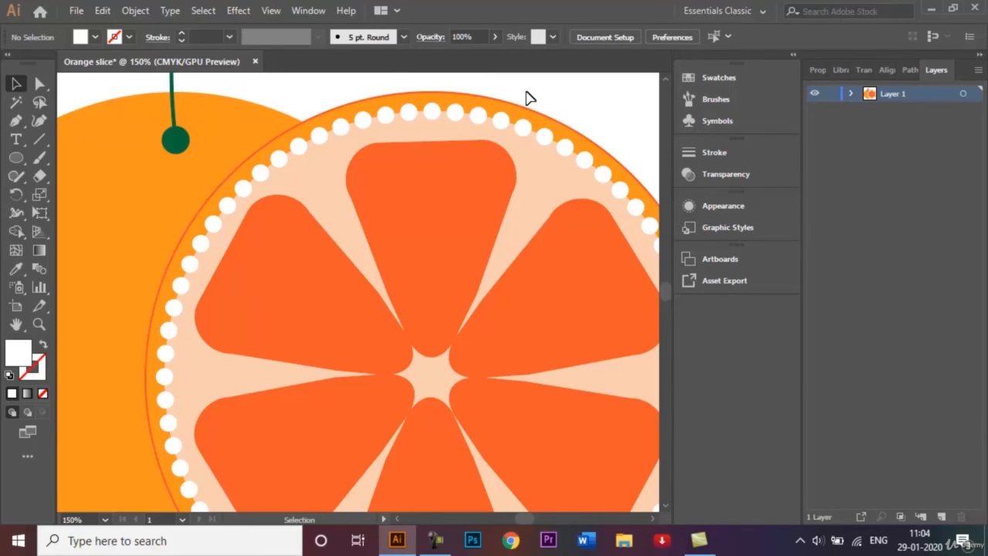
key("ctrl+0")
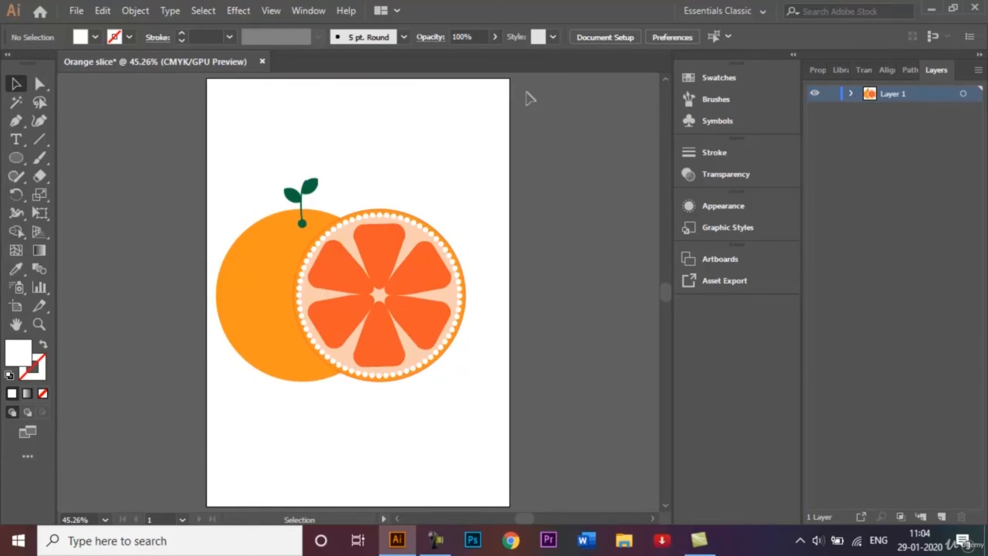
key("ctrl+=")
key("ctrl+=")
key("ctrl+=")
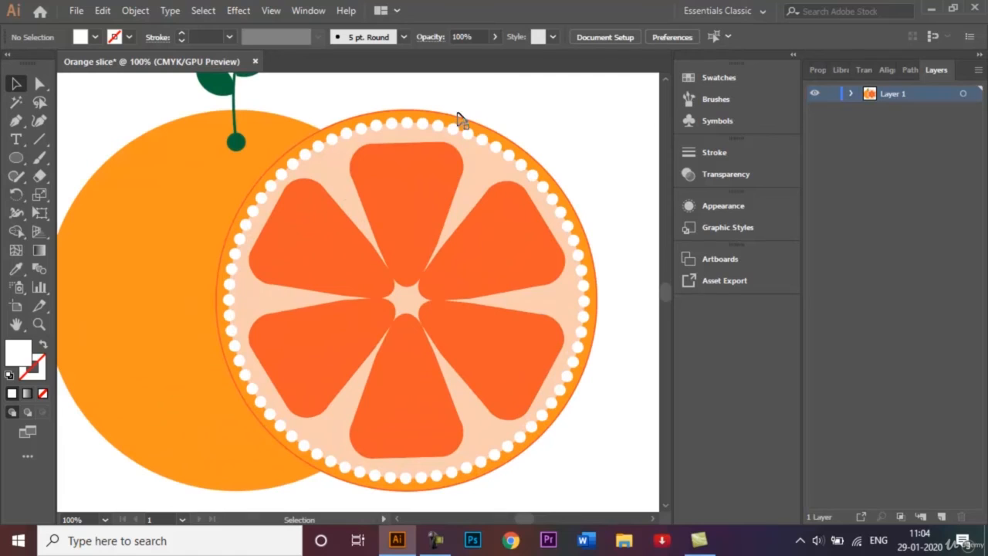
key("ctrl+z")
key("ctrl+z")
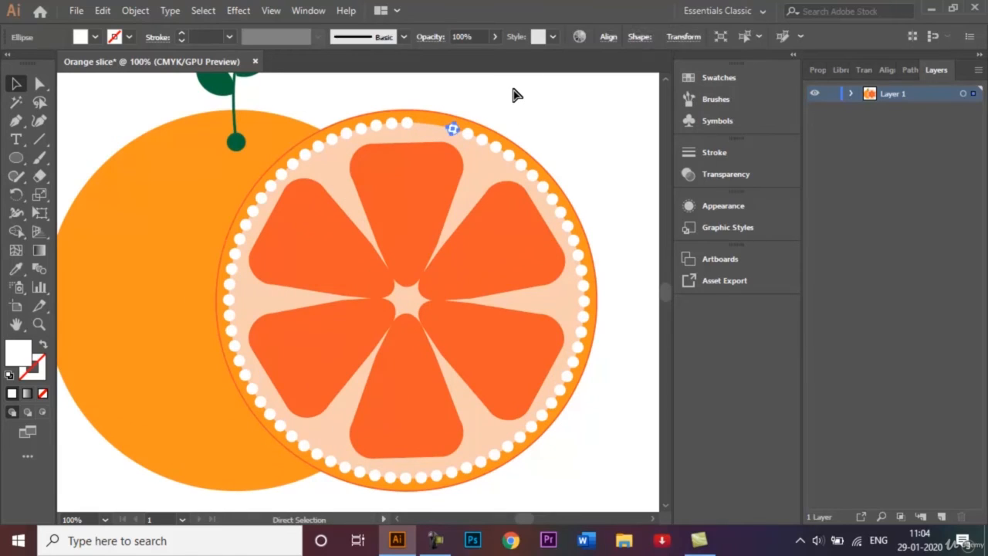
key("ctrl+z")
key("ctrl+z")
key("ctrl+z")
key("ctrl+z")
key("ctrl+z")
key("ctrl+z")
key("ctrl+z")
key("ctrl+z")
key("ctrl+z")
key("ctrl+z")
key("ctrl+z")
key("ctrl+z")
key("ctrl+z")
key("ctrl+z")
key("ctrl+z")
key("ctrl+z")
key("ctrl+z")
key("ctrl+z")
key("ctrl+z")
key("ctrl+z")
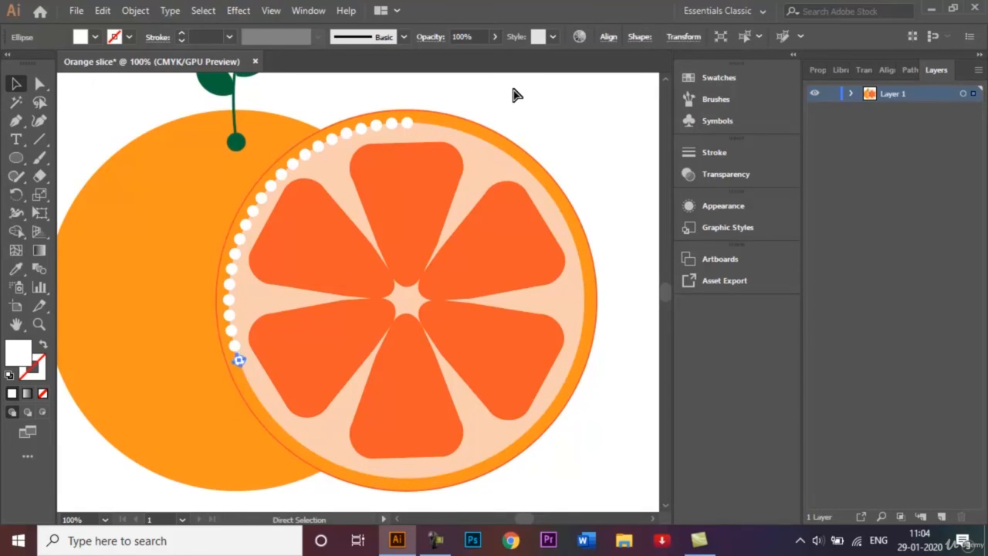
key("ctrl+z")
key("ctrl+z")
key("ctrl+z")
key("ctrl+z")
key("ctrl+z")
key("ctrl+z")
key("ctrl+z")
key("ctrl+z")
key("ctrl+z")
key("ctrl+z")
key("ctrl+z")
key("ctrl+z")
key("ctrl+z")
key("ctrl+z")
key("ctrl+z")
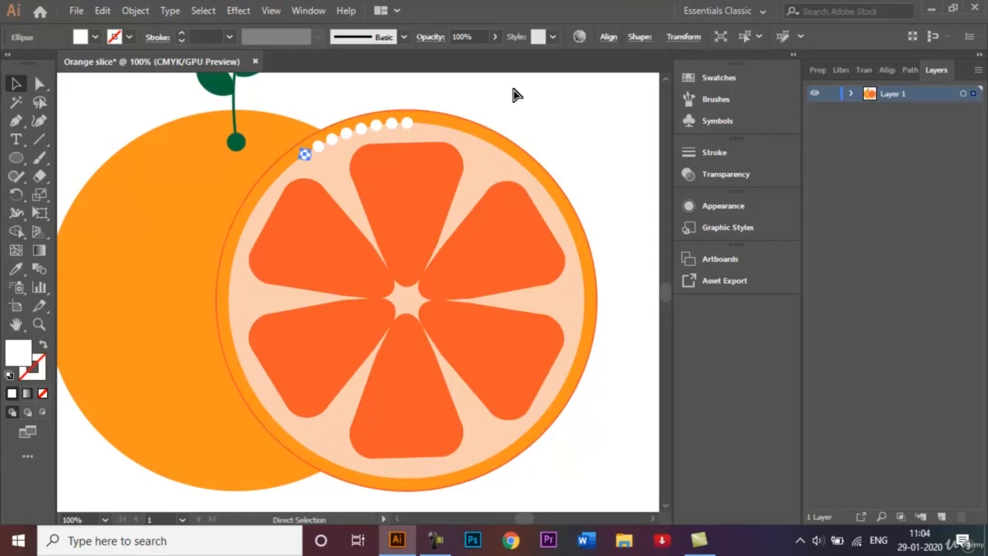
key("ctrl+z")
key("ctrl+z")
key("ctrl+z")
key("ctrl+z")
key("ctrl+z")
key("ctrl+z")
key("ctrl+z")
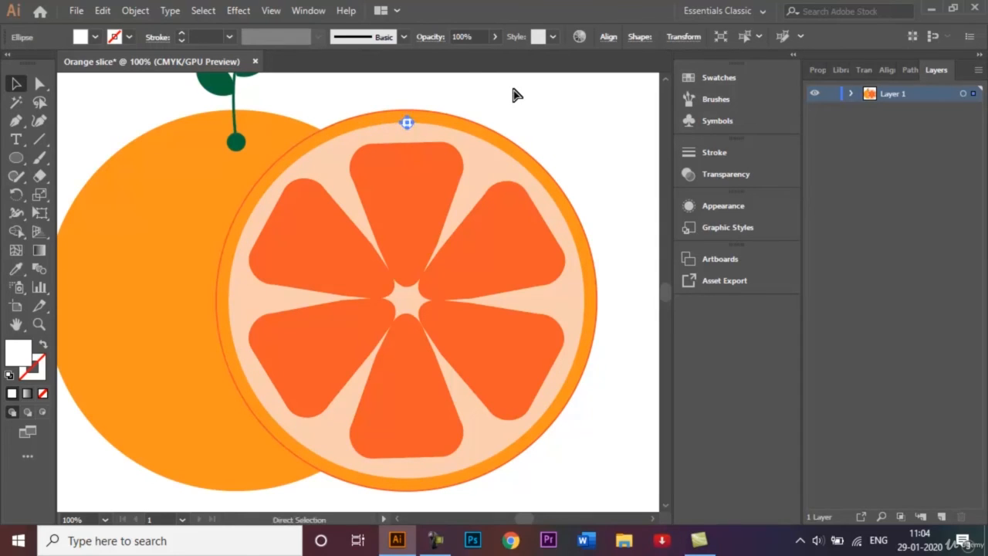
Shrink the white circle about its own centre on the peach circle's top edge, and deselect it.
key("ctrl+plus")
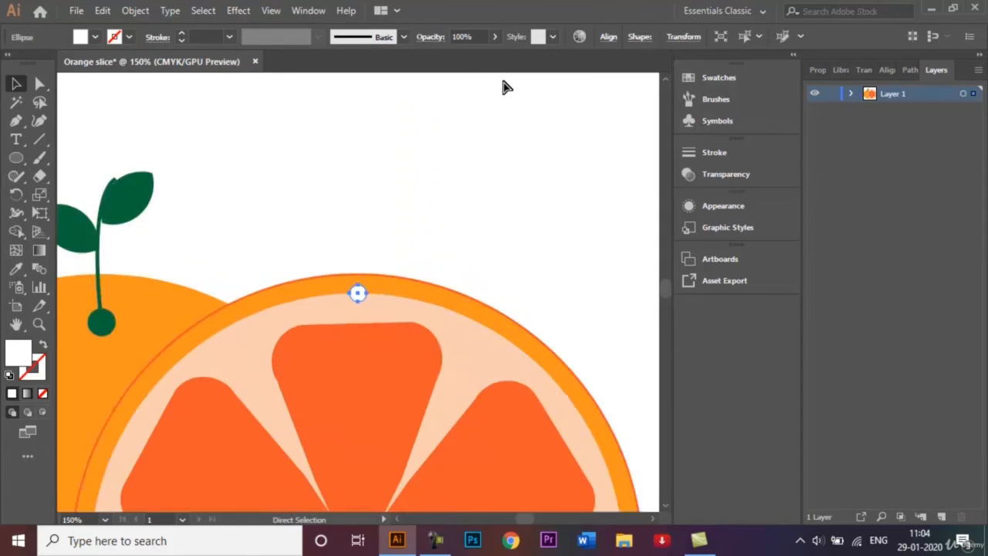
key("ctrl+plus")
key("ctrl+plus")
key("ctrl+plus")
key("v")
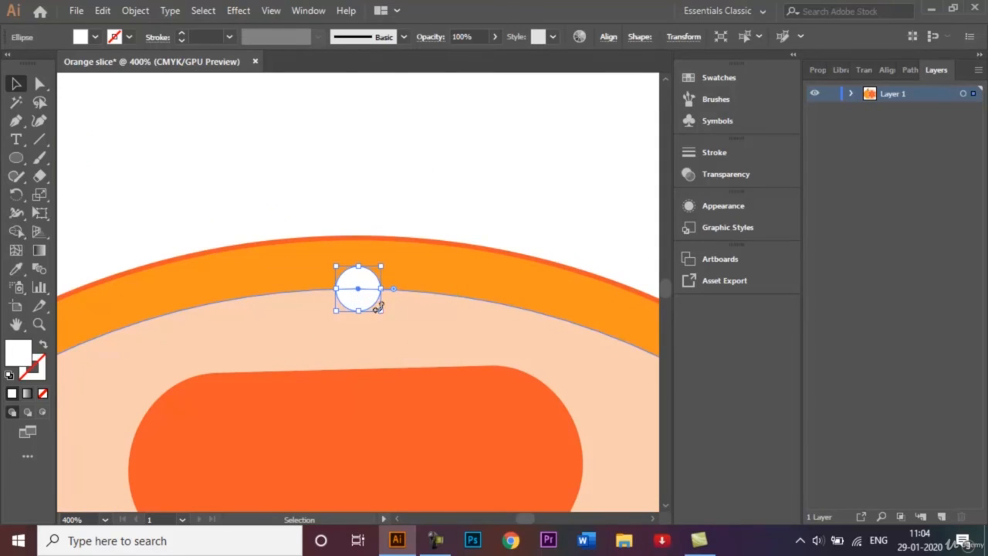
left_click_drag(380, 313, 372, 305)
left_click(460, 215)
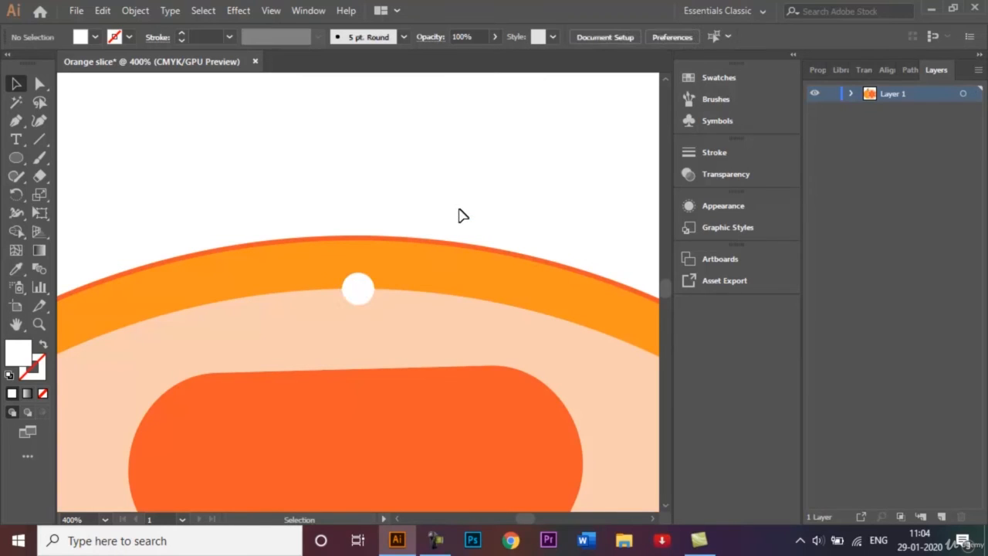
Make a copy of the smaller white circle rotated 5° about the centre of the slice.
key("ctrl+0")
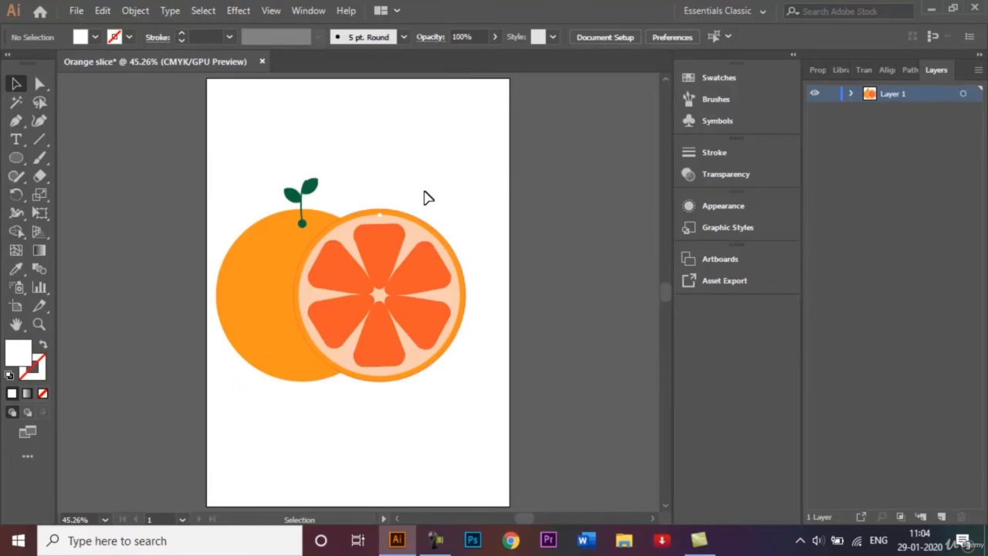
key("a")
key("ctrl+equal")
key("ctrl+equal")
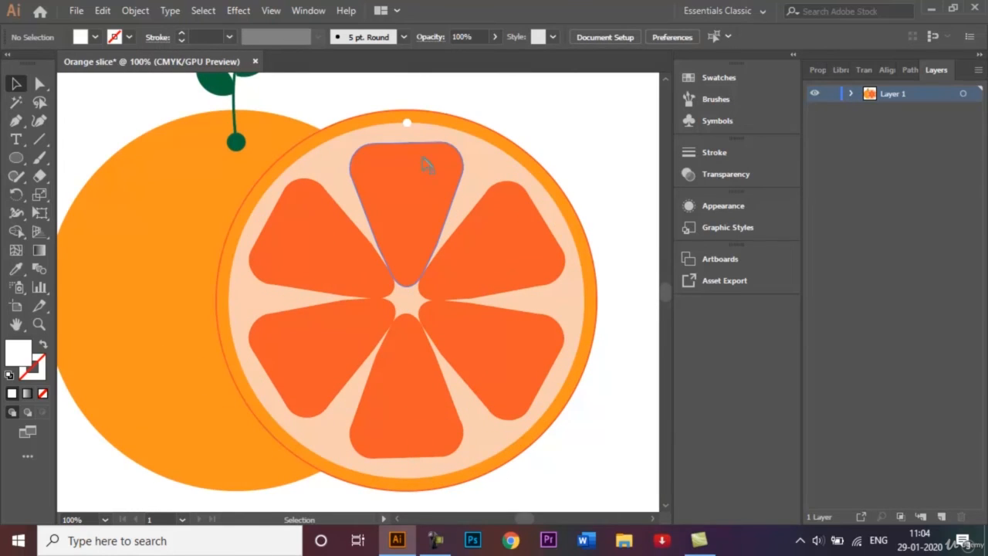
left_click(408, 124)
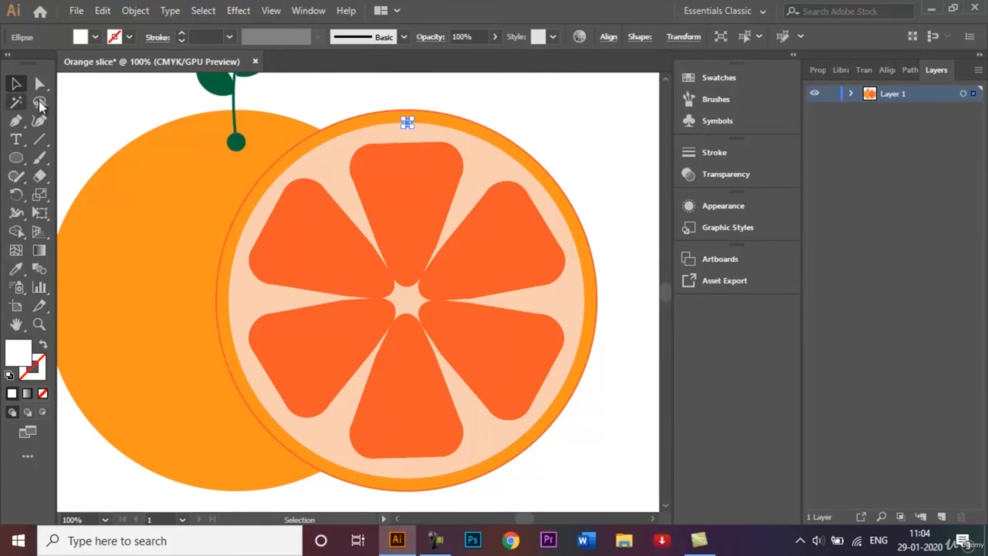
left_click(14, 195)
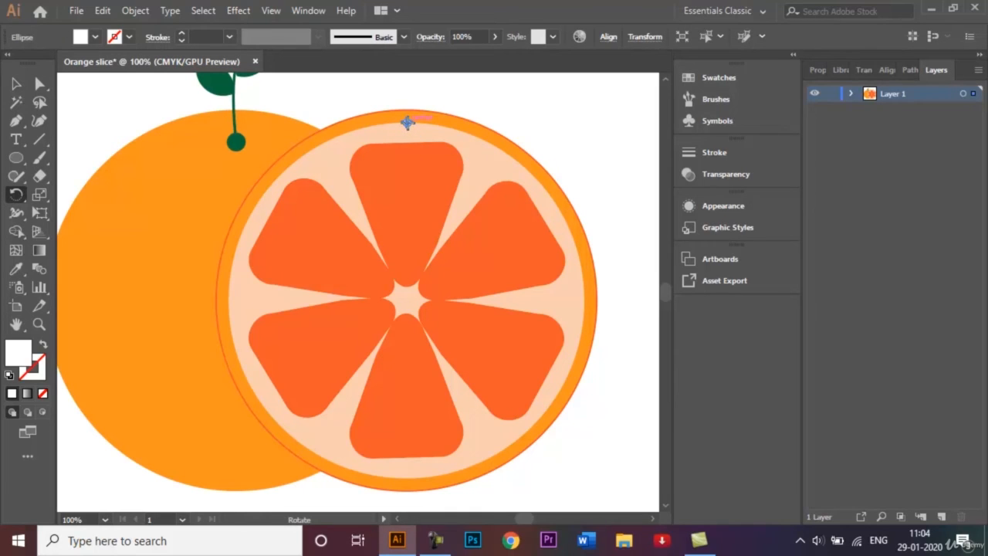
left_click(405, 300)
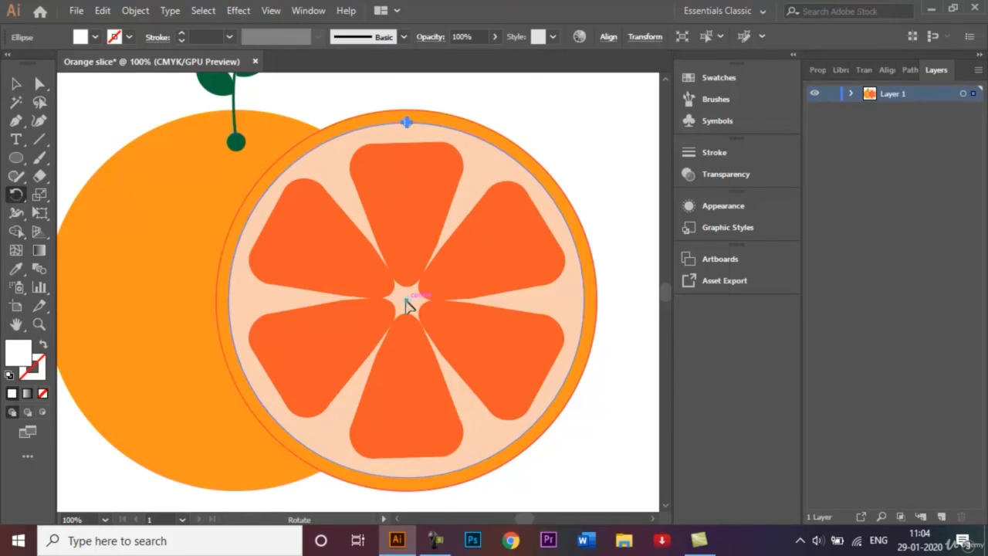
left_click(408, 305, "alt")
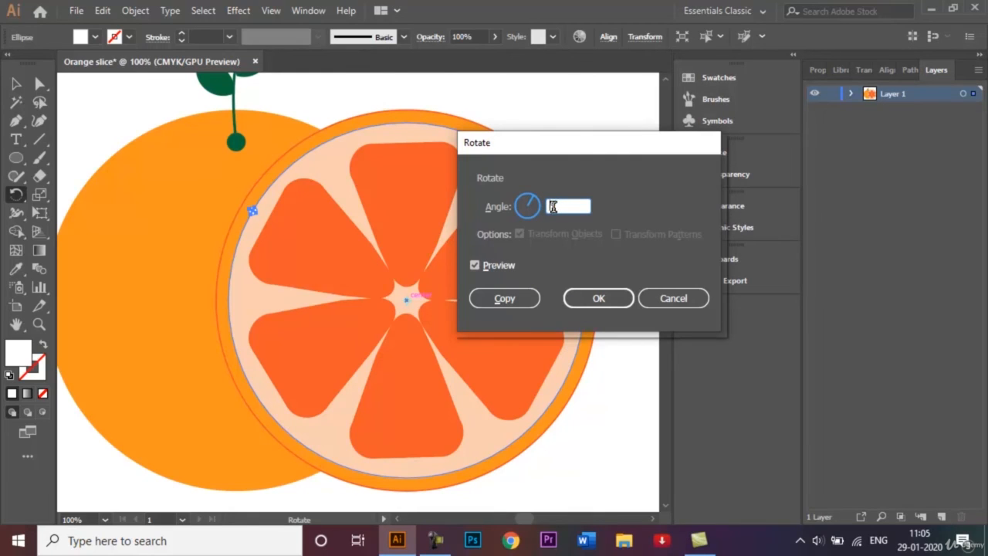
left_click(523, 298)
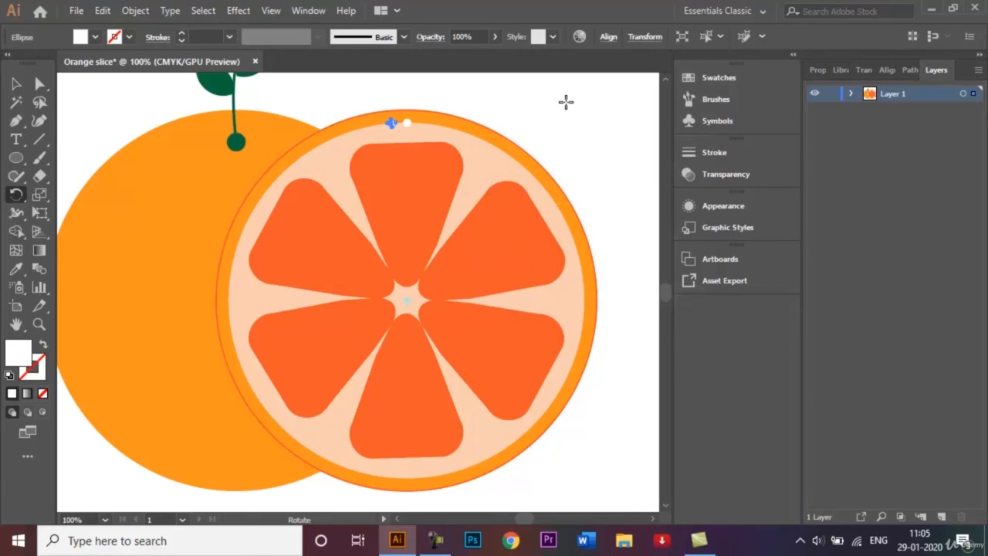
Repeat the rotated copy until the smaller dots ring the whole peach circle, undoing the overlapping extra copy, and deselect the last dot.
key("ctrl+d")
key("ctrl+d")
key("ctrl+d")
key("ctrl+d")
key("ctrl+d")
key("ctrl+d")
key("ctrl+d")
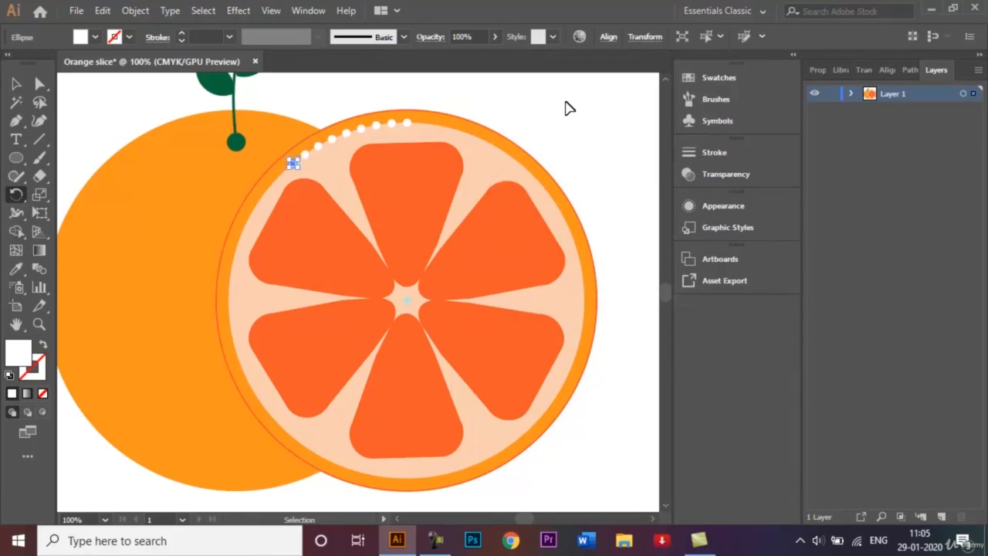
key("ctrl+d")
key("ctrl+d")
key("ctrl+d")
key("ctrl+d")
key("ctrl+d")
key("ctrl+d")
key("ctrl+d")
key("ctrl+d")
key("ctrl+d")
key("ctrl+d")
key("ctrl+d")
key("ctrl+d")
key("ctrl+d")
key("ctrl+d")
key("ctrl+d")
key("ctrl+d")
key("ctrl+d")
key("ctrl+d")
key("ctrl+d")
key("ctrl+d")
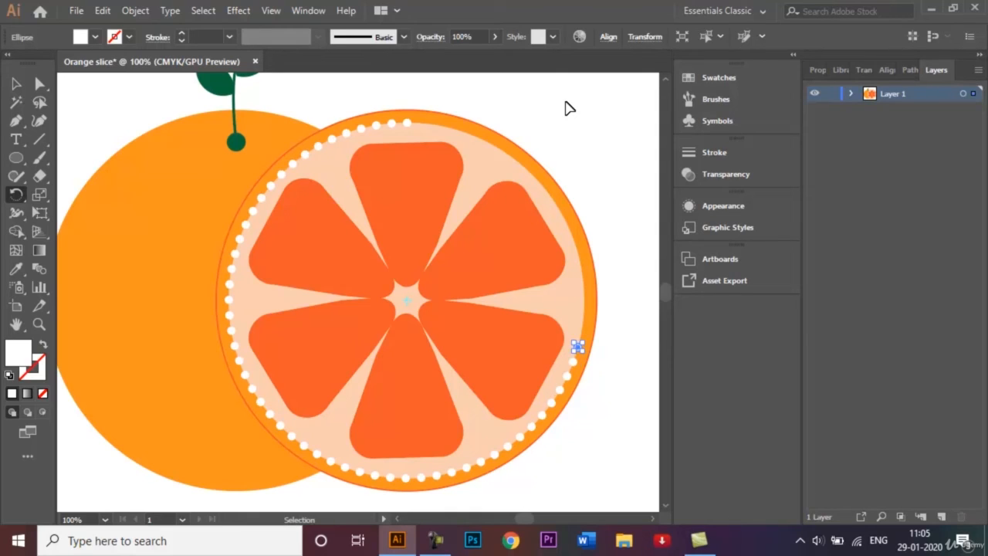
key("ctrl+d")
key("ctrl+d")
key("ctrl+d")
key("ctrl+d")
key("ctrl+d")
key("ctrl+d")
key("ctrl+d")
key("ctrl+d")
key("ctrl+d")
key("ctrl+d")
key("ctrl+d")
key("ctrl+d")
key("ctrl+d")
key("ctrl+d")
key("ctrl+d")
key("ctrl+d")
key("ctrl+d")
key("ctrl+d")
key("ctrl+d")
key("ctrl+d")
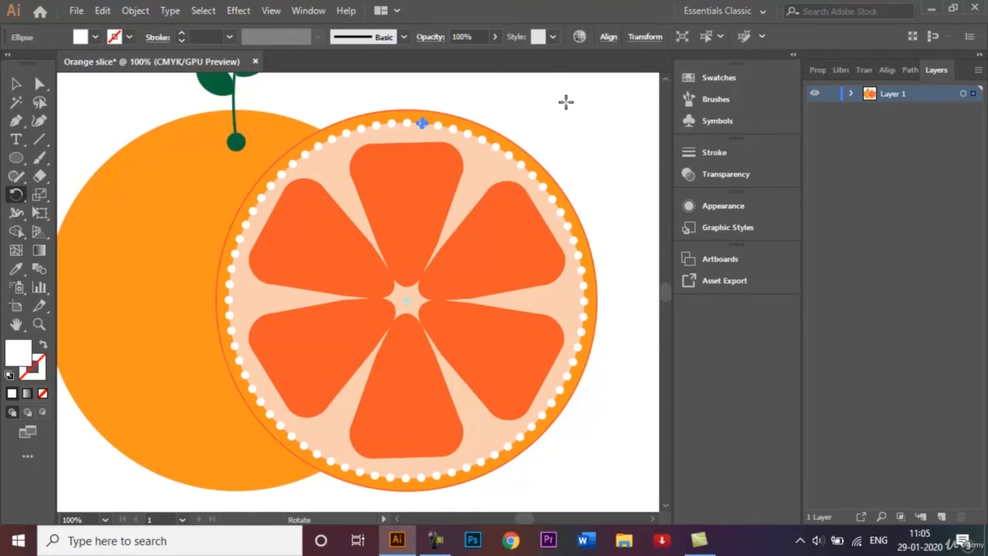
key("ctrl+d")
key("ctrl+z")
left_click(17, 83)
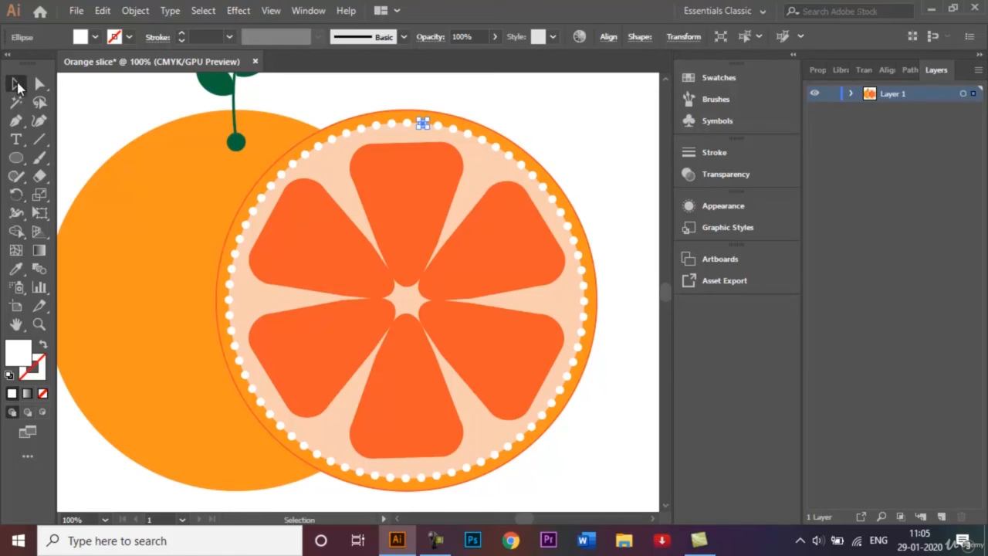
left_click(555, 125)
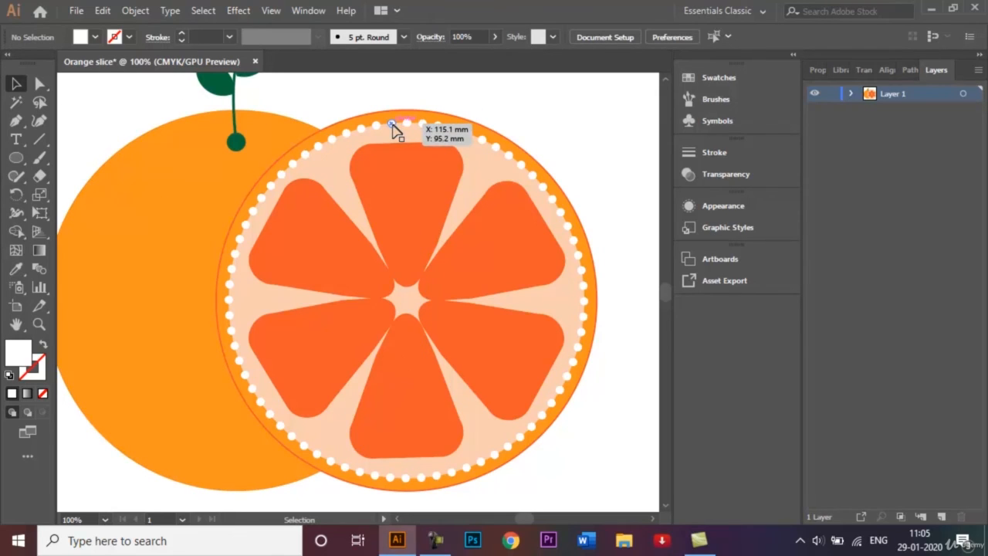
Select every second white dot all the way around the ring, starting with the one just left of the topmost dot.
left_click_drag(393, 125, 292, 437)
left_click(303, 446, "shift")
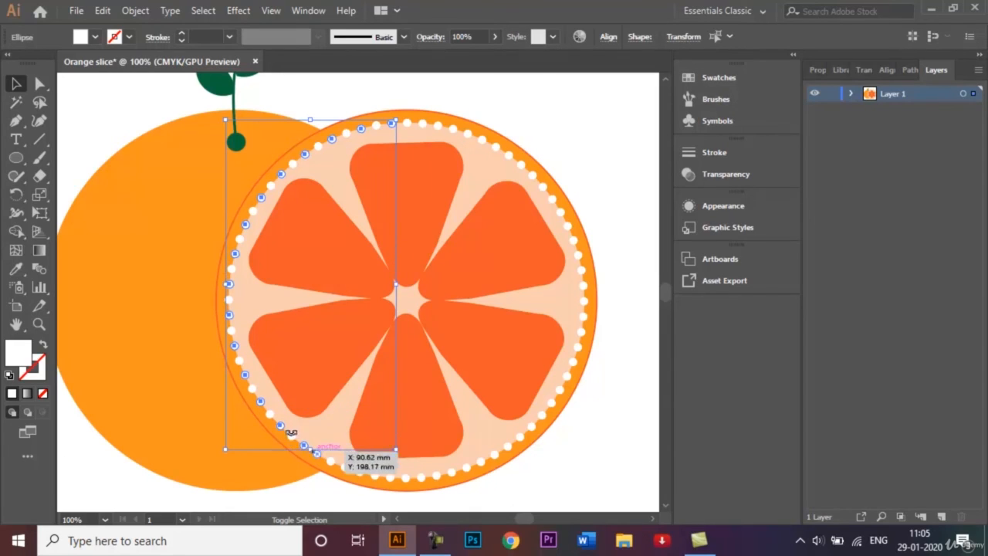
left_click(331, 461, "shift")
left_click(360, 472, "shift")
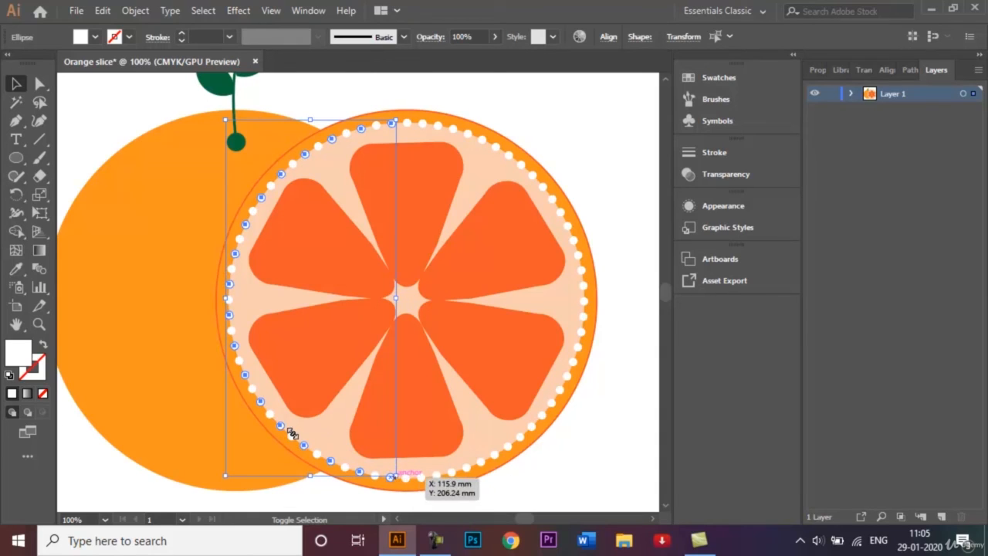
left_click_drag(396, 476, 394, 473)
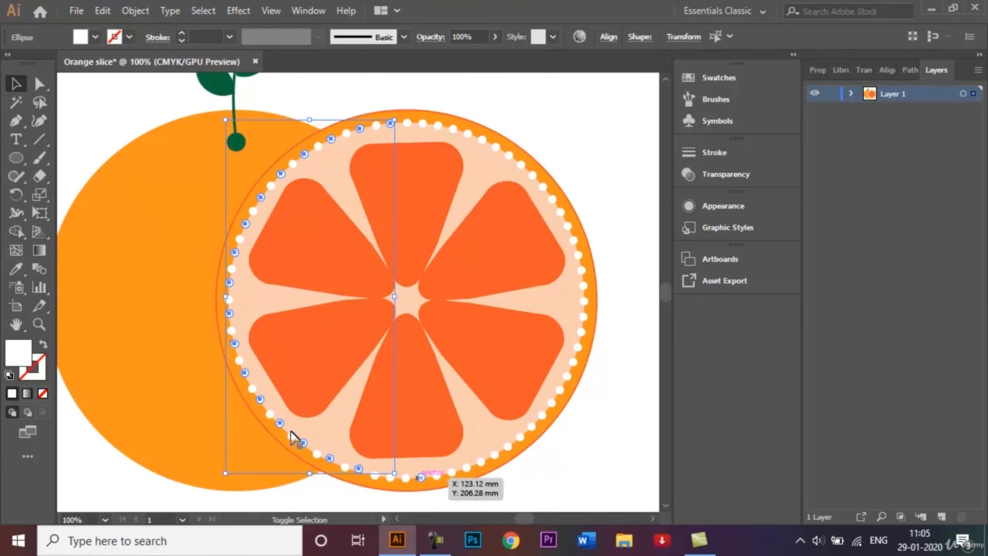
left_click(421, 476, "shift")
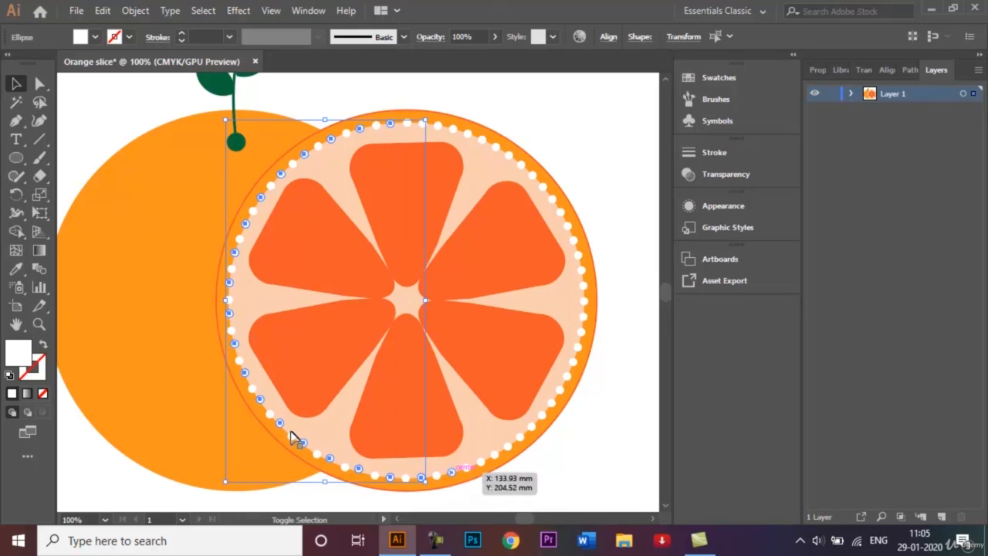
left_click(451, 471, "shift")
left_click(480, 461, "shift")
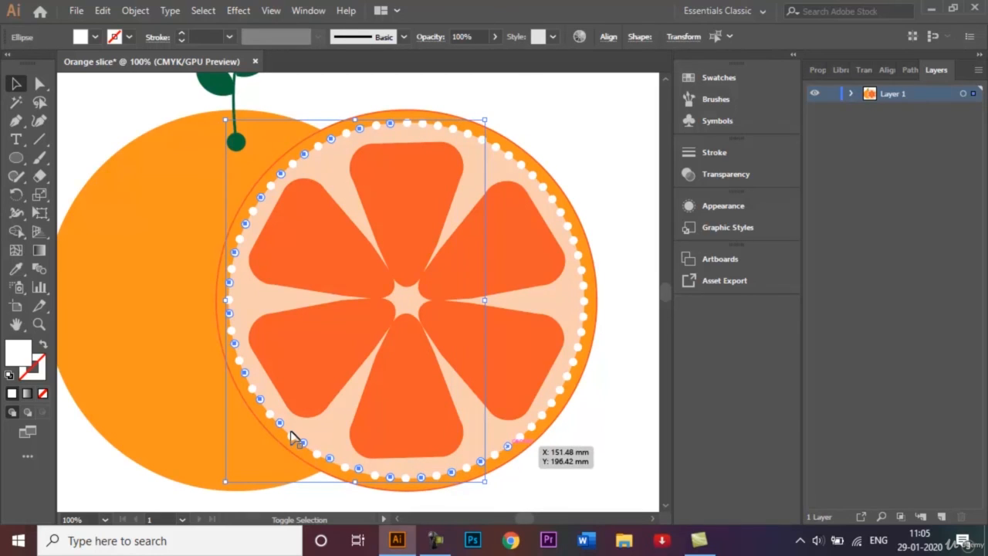
left_click(508, 446, "shift")
left_click(531, 426, "shift")
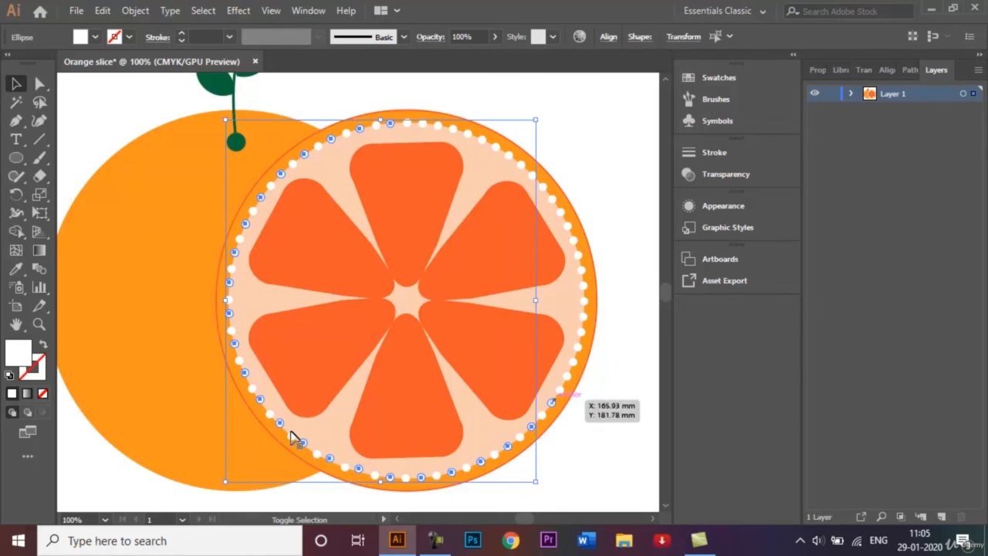
left_click(551, 402, "shift")
left_click(567, 376, "shift")
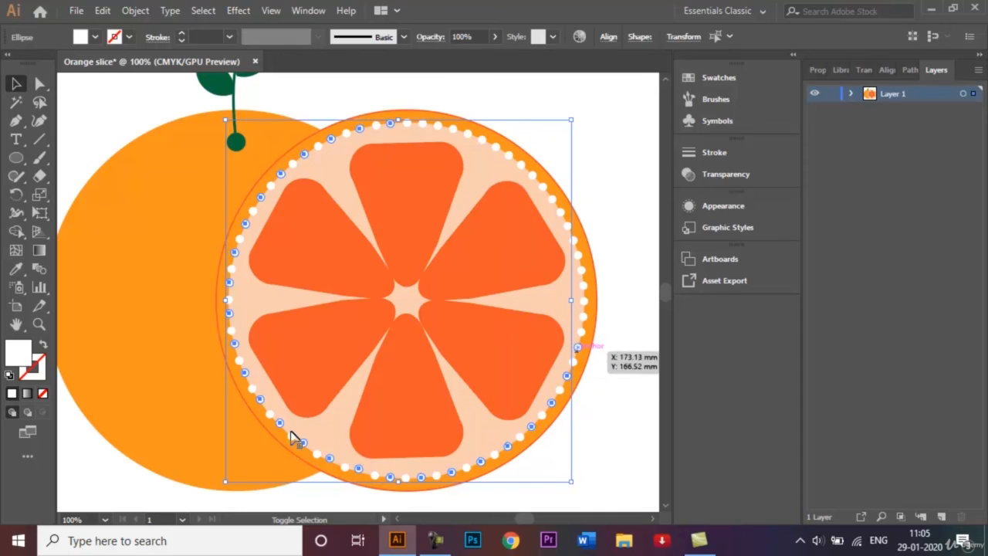
left_click(578, 347, "shift")
left_click(583, 315, "shift")
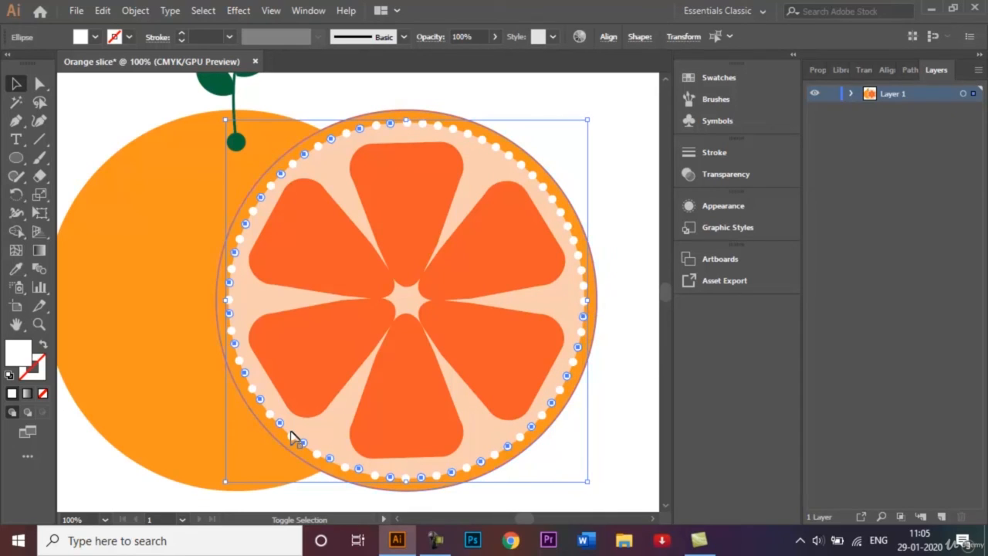
left_click(582, 286, "shift")
left_click(578, 253, "shift")
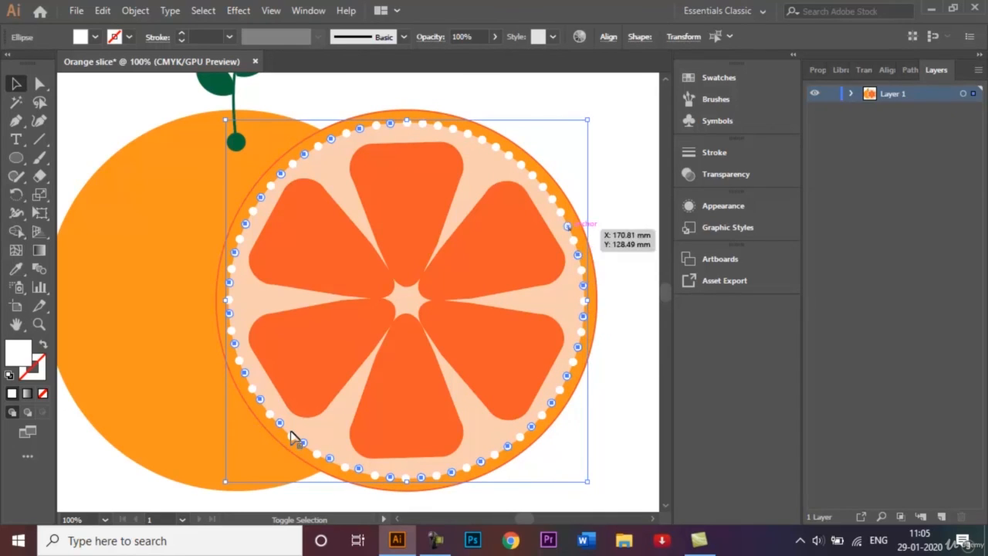
left_click(567, 226, "shift")
left_click(552, 199, "shift")
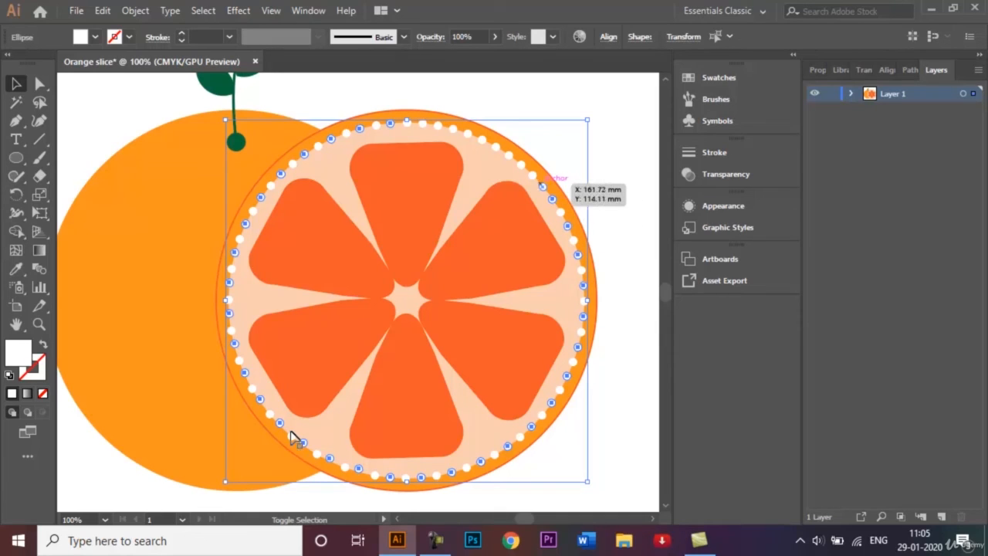
left_click(532, 175, "shift")
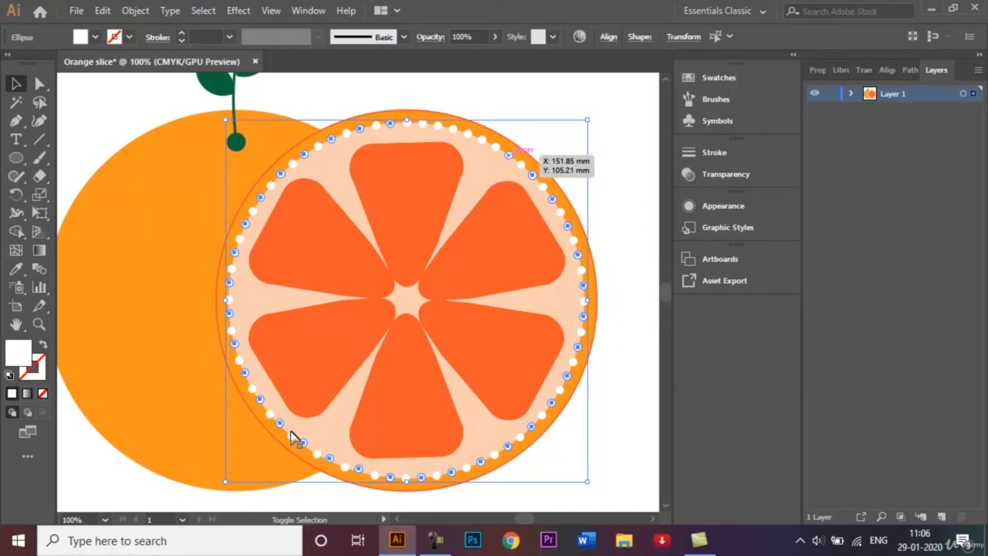
left_click(508, 156, "shift")
left_click(482, 139, "shift")
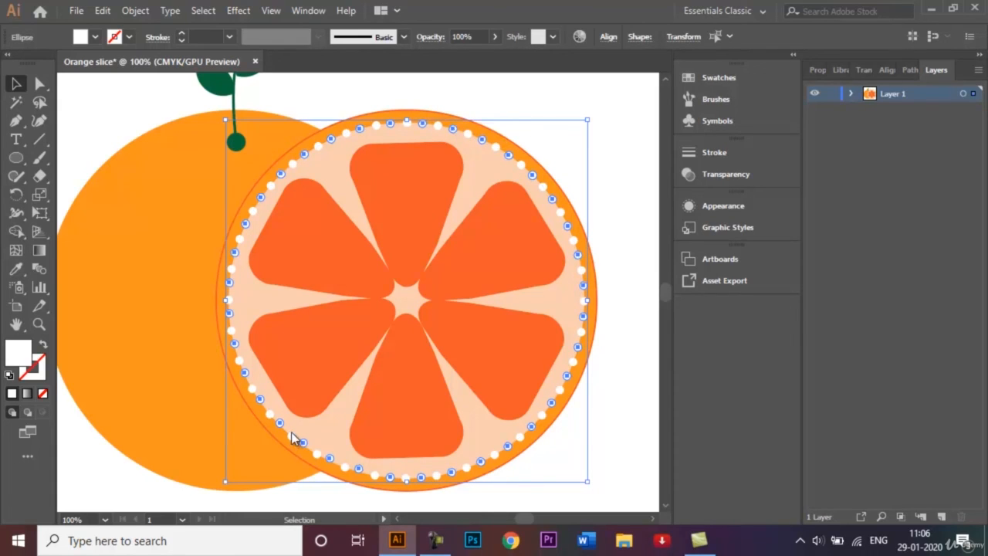
Fill the selected alternate dots with orange C=0 M=50 Y=100 K=0, outline them in C=0 M=80 Y=95 K=0, and deselect them.
left_click(95, 36)
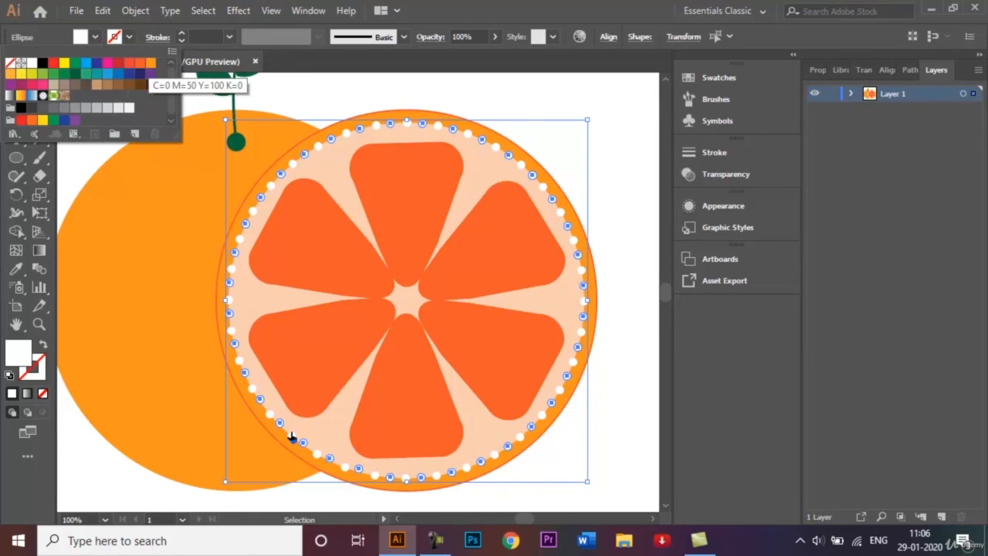
left_click(150, 63)
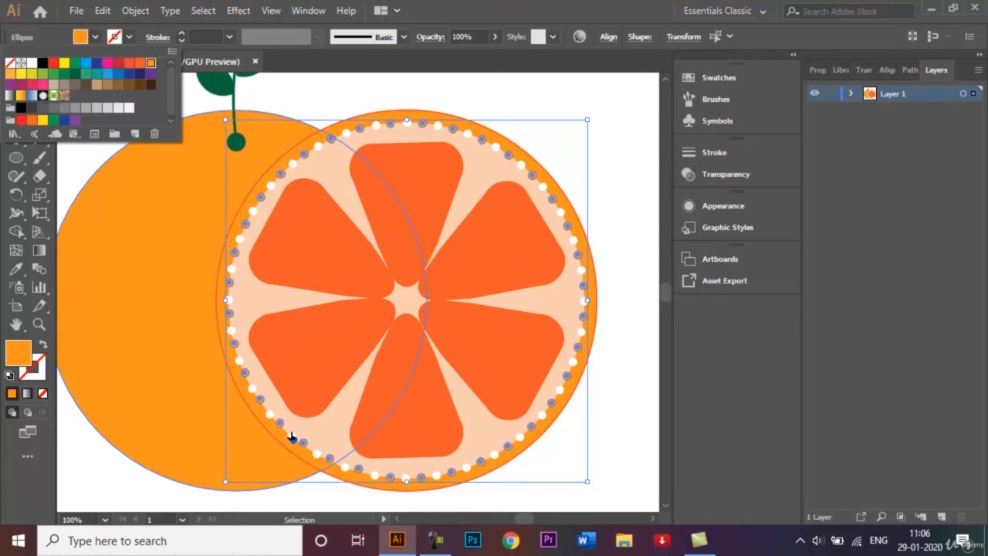
left_click(292, 433)
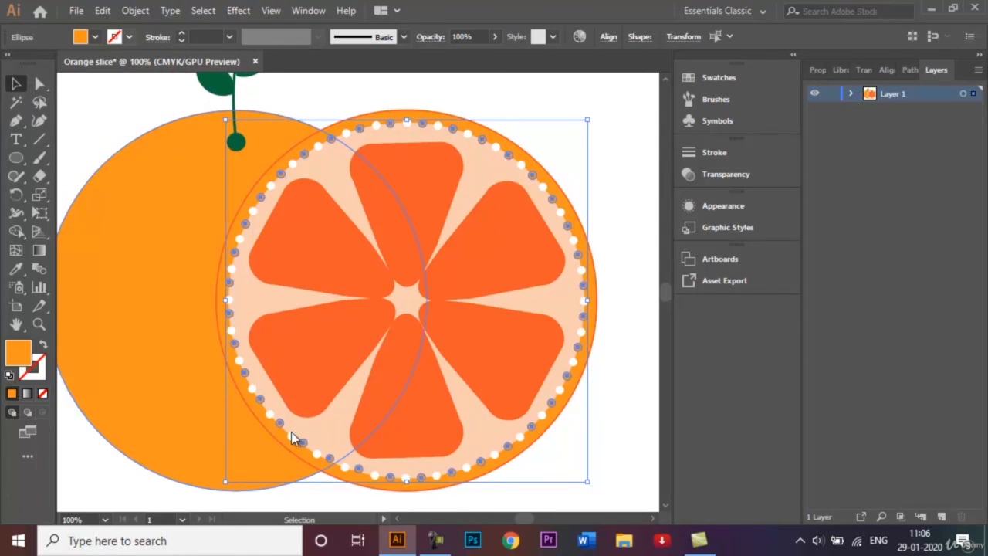
left_click(95, 37)
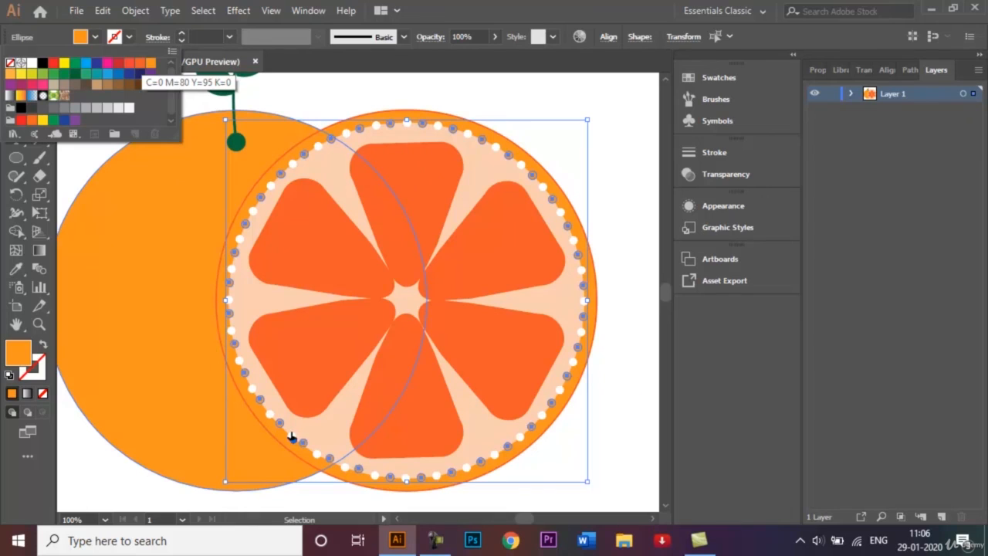
left_click(140, 63)
left_click(291, 432)
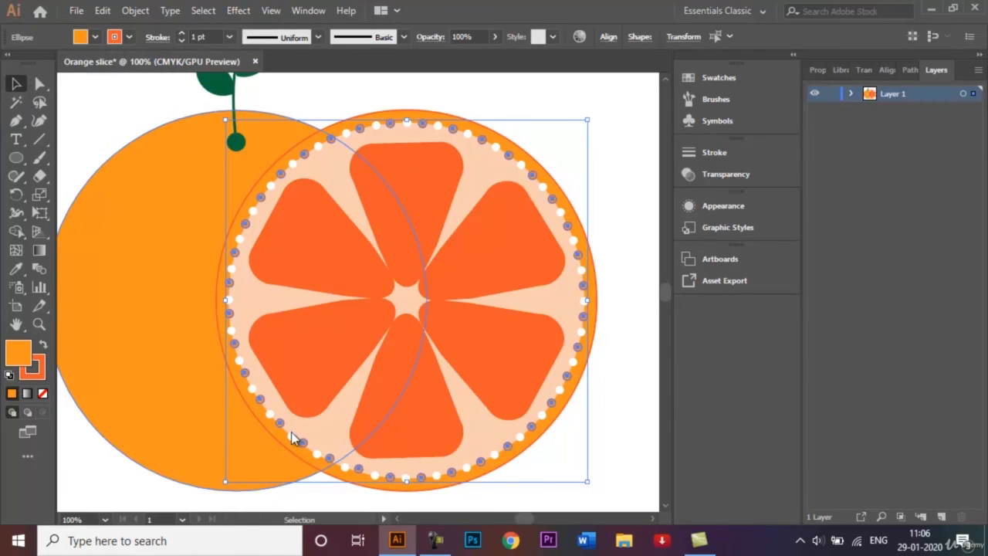
key("ctrl+shift+a")
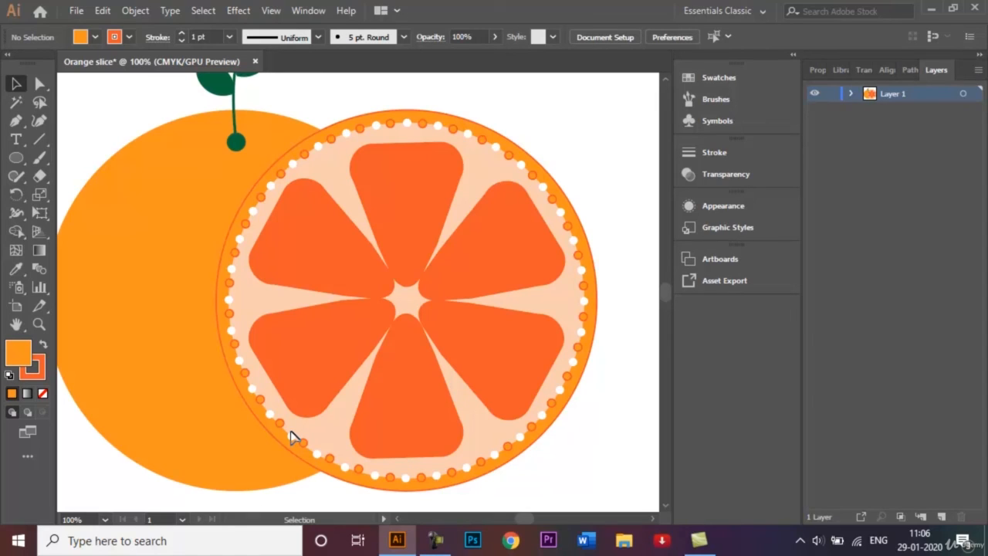
Start an unfilled Pen path curving along the whole orange's lower-left edge, undoing the misplaced extra anchor.
key("ctrl+0")
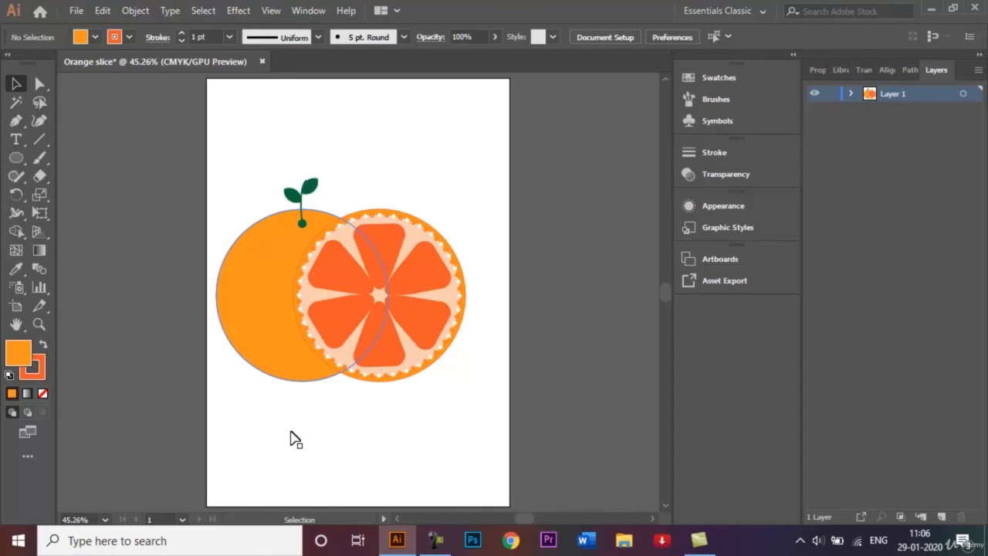
key("b")
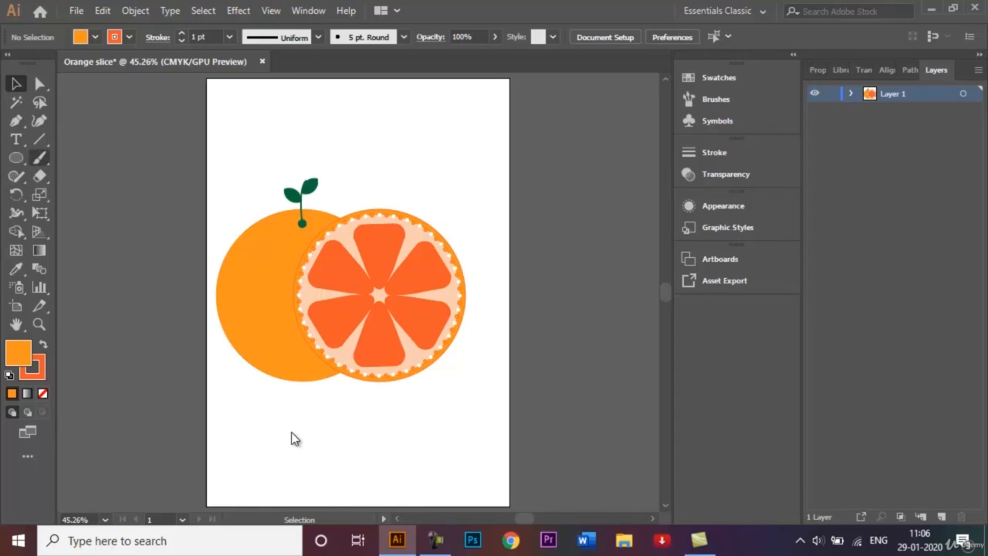
key("p")
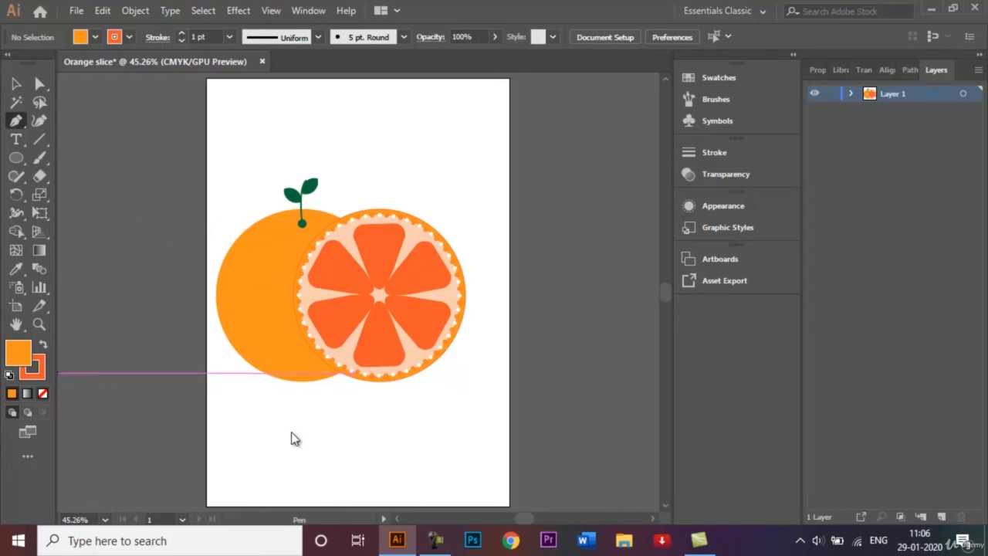
key("slash")
left_click(129, 37)
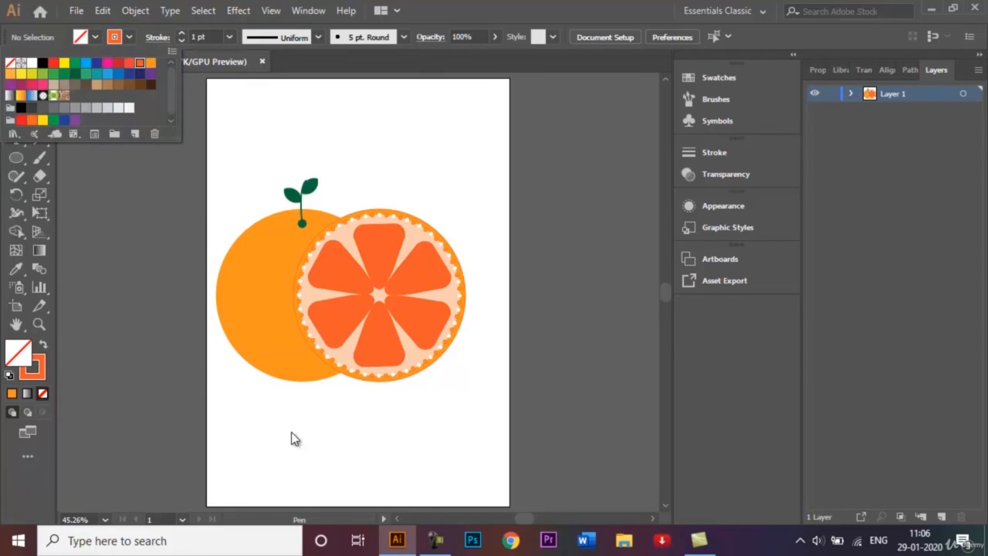
left_click(291, 431)
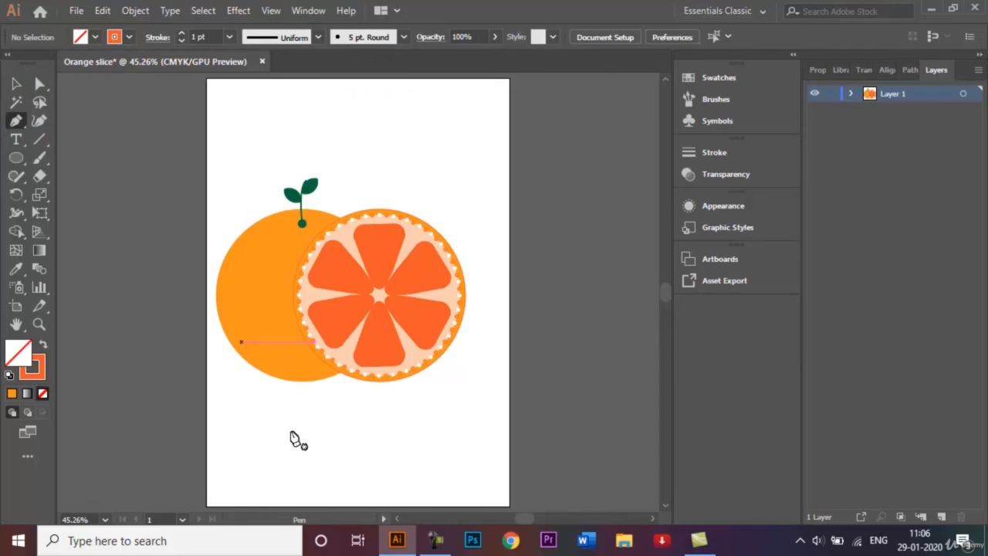
left_click(241, 342)
left_click(285, 374)
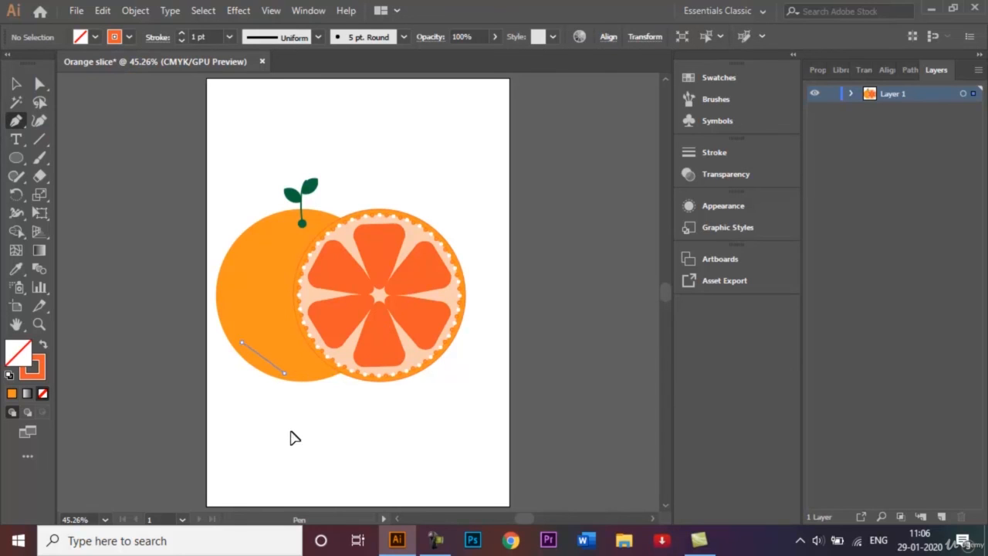
left_click_drag(284, 374, 303, 374)
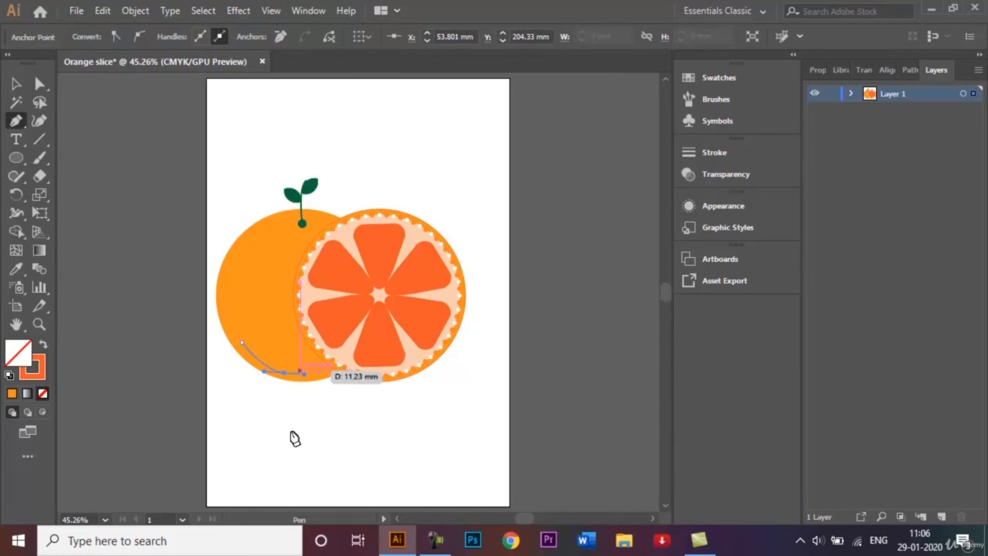
left_click(284, 359)
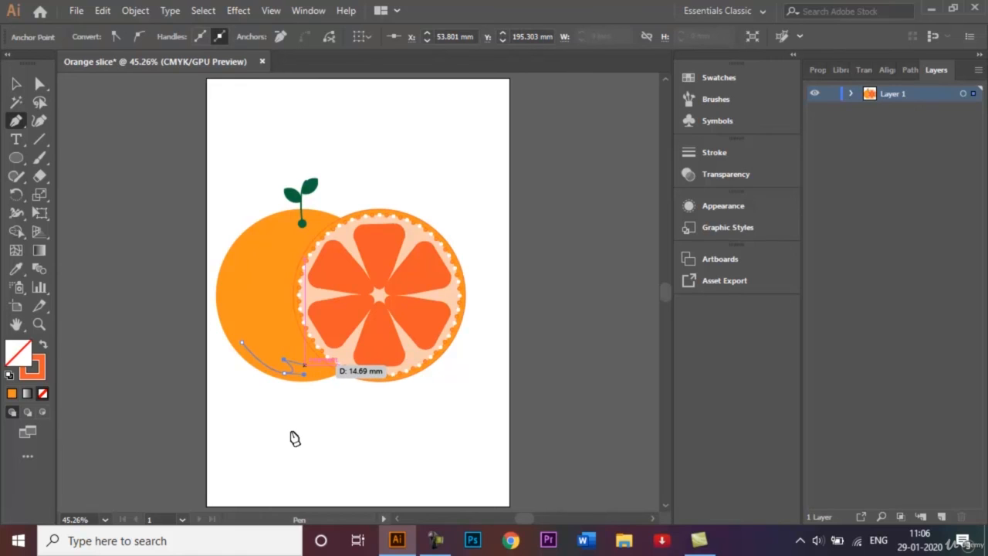
key("ctrl+z")
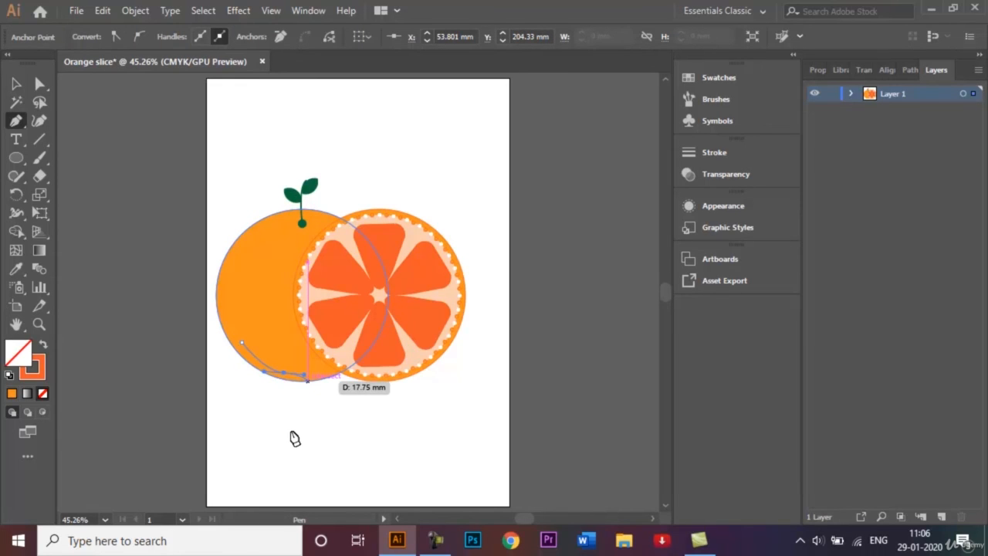
Extend the path to a point near the orange's bottom, curve it back to its start to close a crescent, and deselect it.
key("ctrl+plus")
key("ctrl+plus")
key("ctrl+plus")
key("ctrl+plus")
key("ctrl+plus")
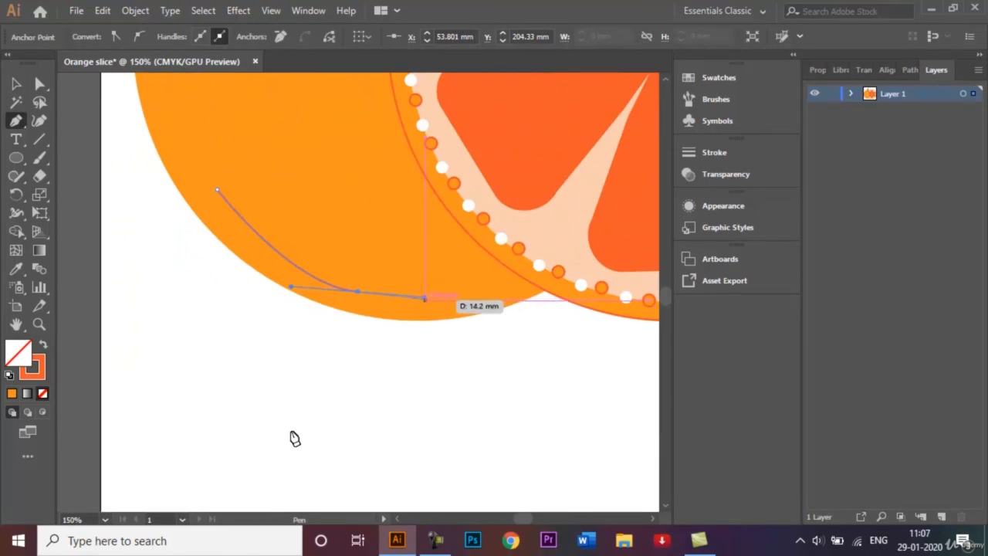
left_click(423, 294)
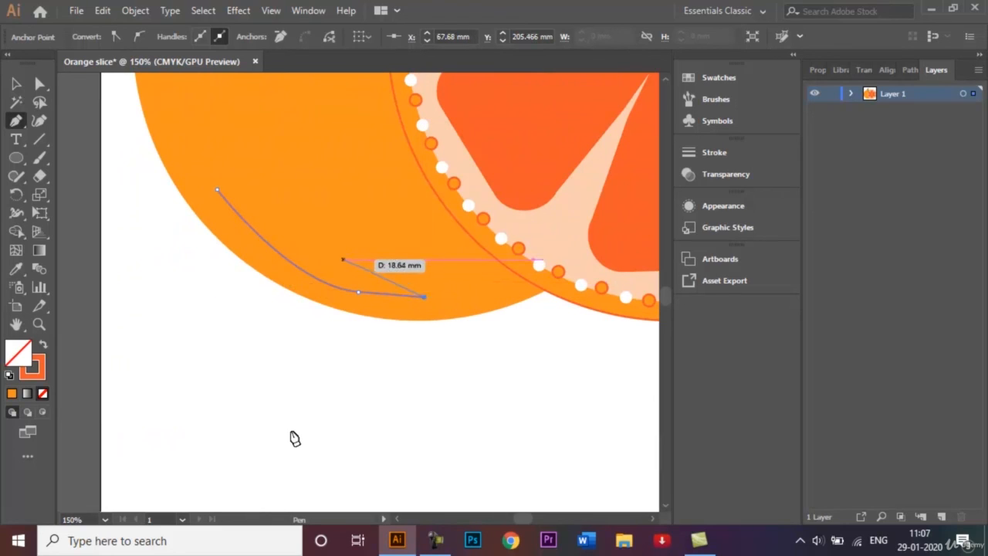
mouse_move(334, 260)
left_mouse_down()
mouse_move(292, 227)
mouse_move(276, 231)
left_mouse_up()
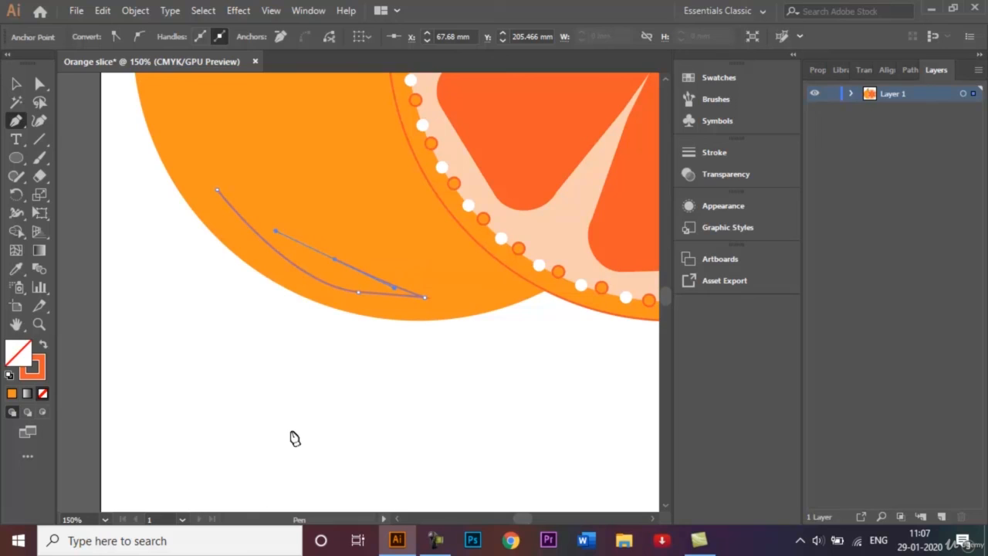
left_click(218, 189)
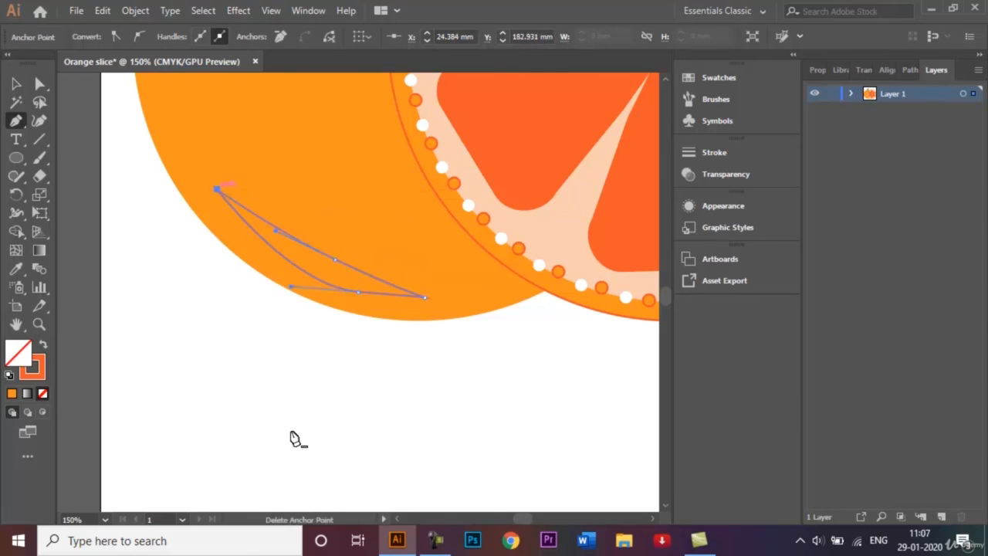
key("a")
left_click(292, 434)
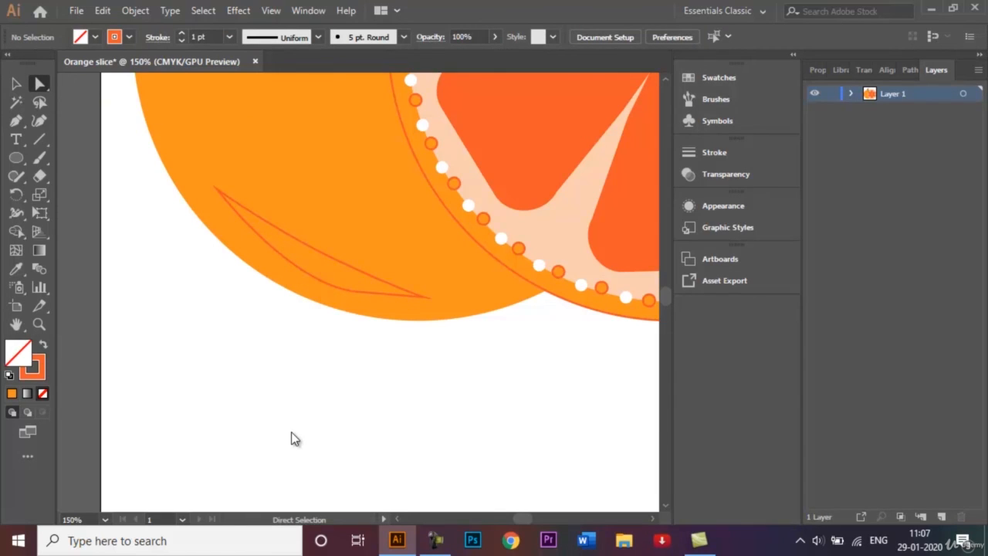
double_click(18, 352)
left_click(690, 196)
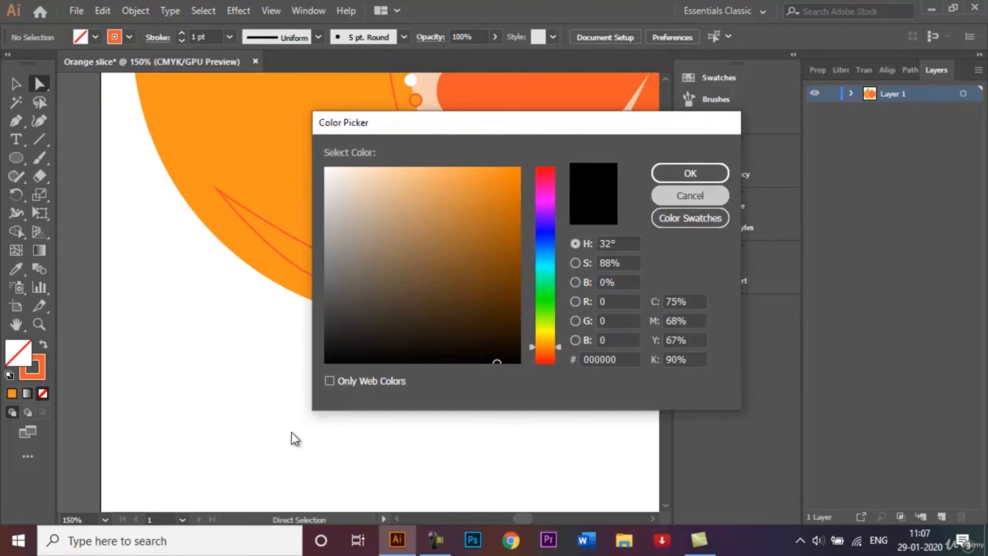
left_click(94, 37)
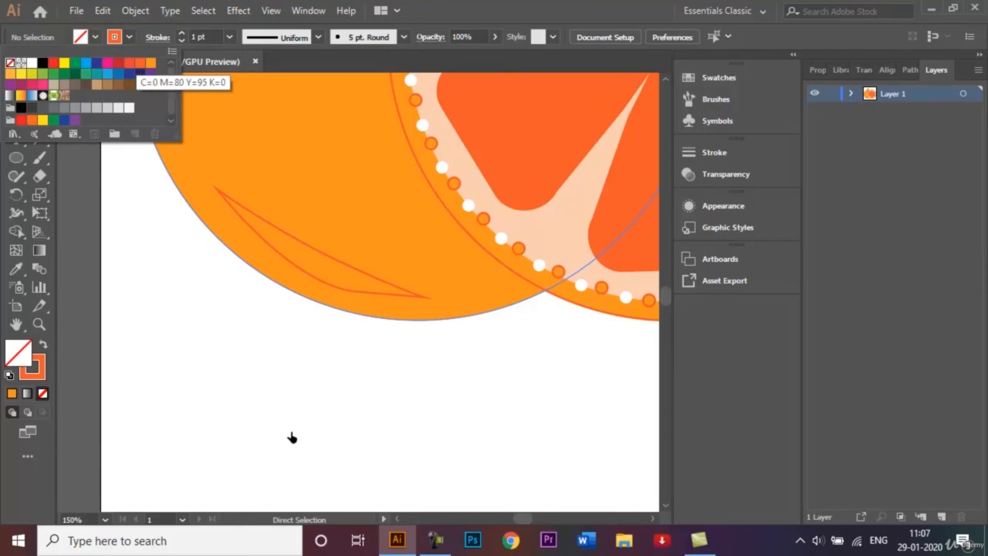
left_click(129, 63)
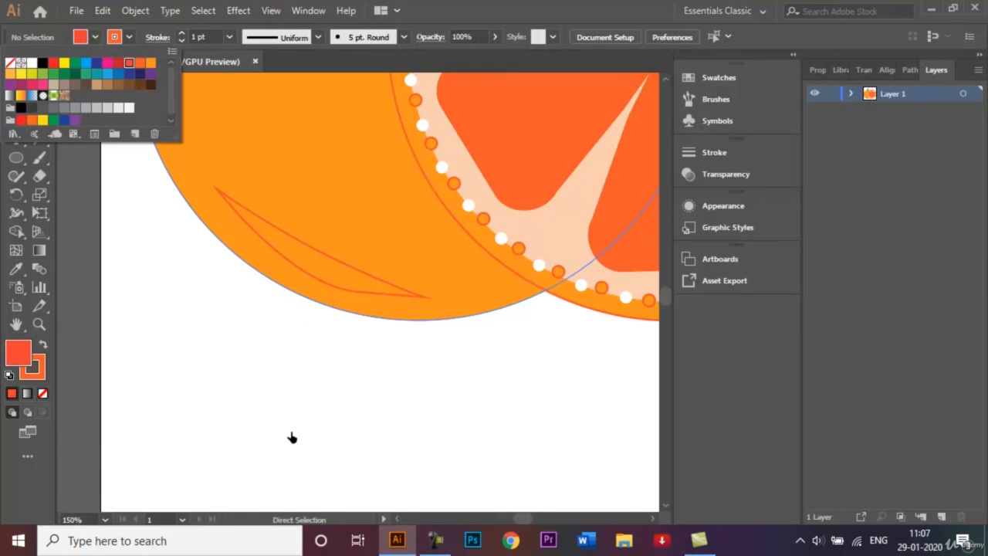
left_click(94, 37)
left_click(282, 230)
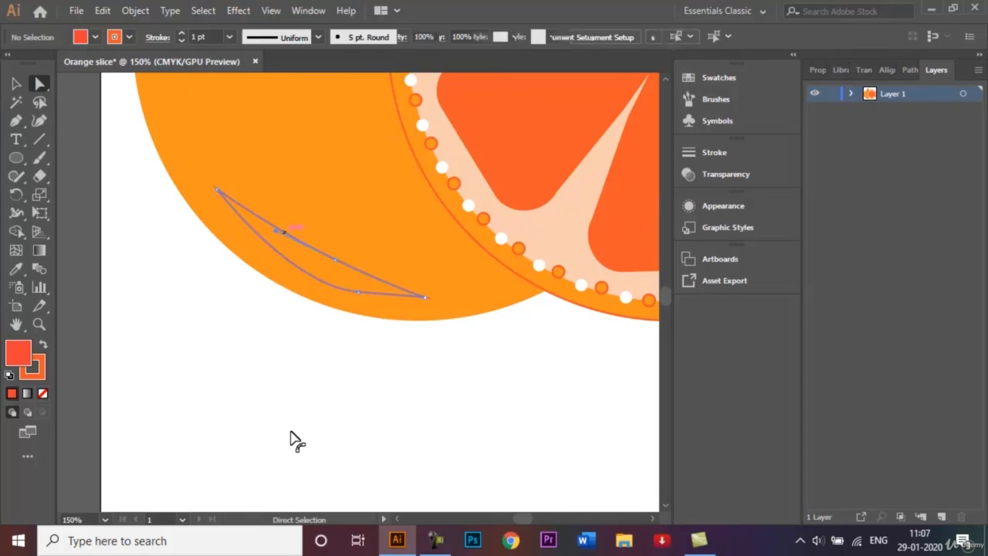
left_click(291, 433)
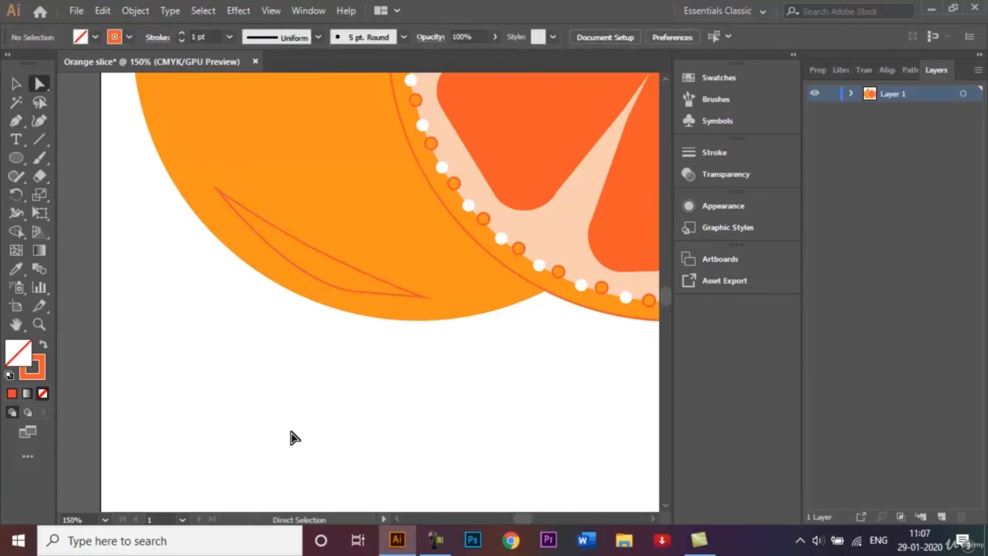
Fill the crescent outline on the whole orange with the red-orange swatch and deselect it.
key("v")
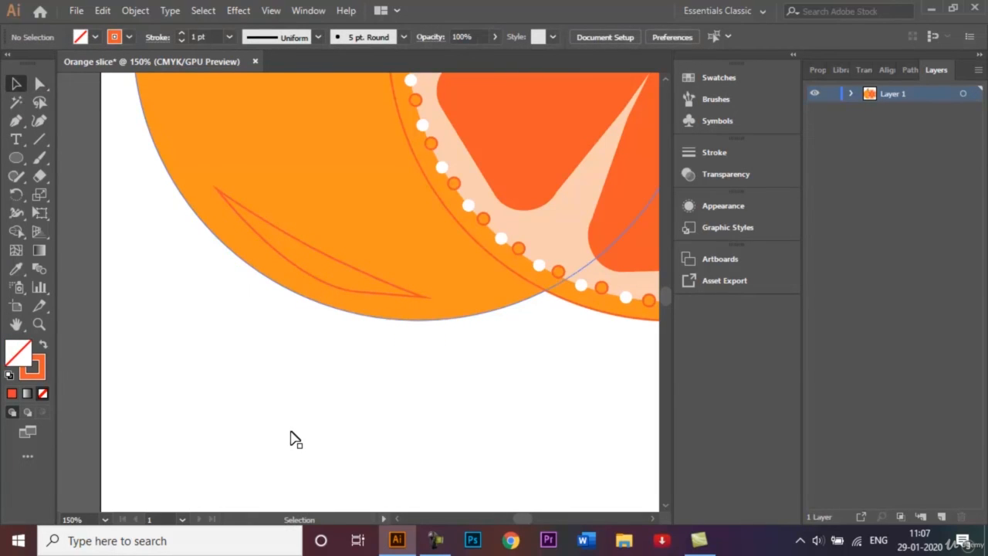
left_click(289, 234)
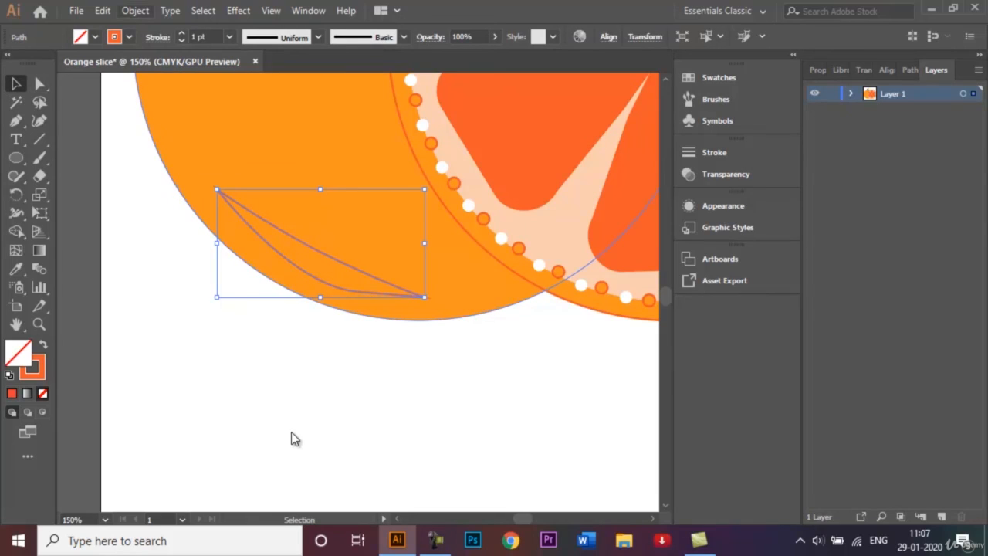
left_click(95, 37)
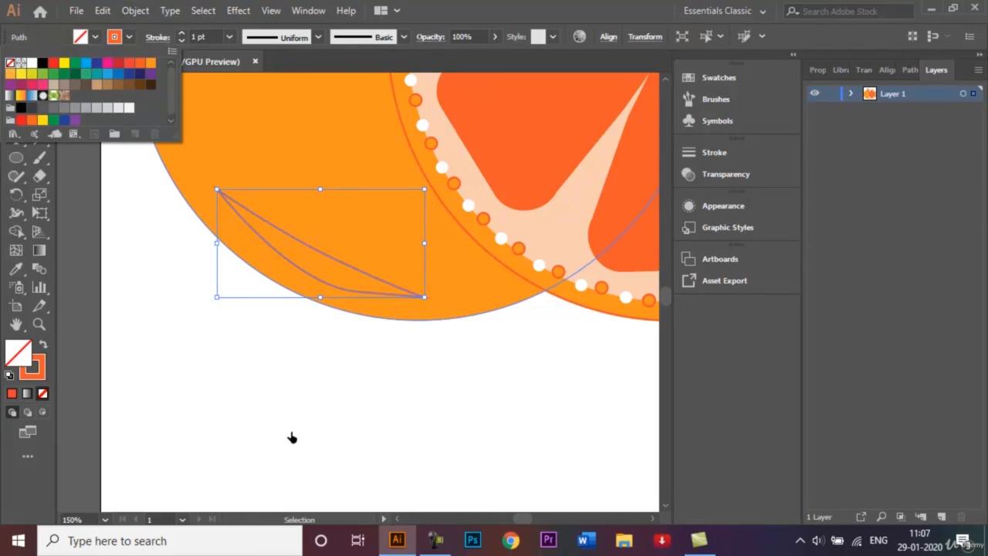
left_click(129, 62)
left_click(291, 433)
left_click(291, 432)
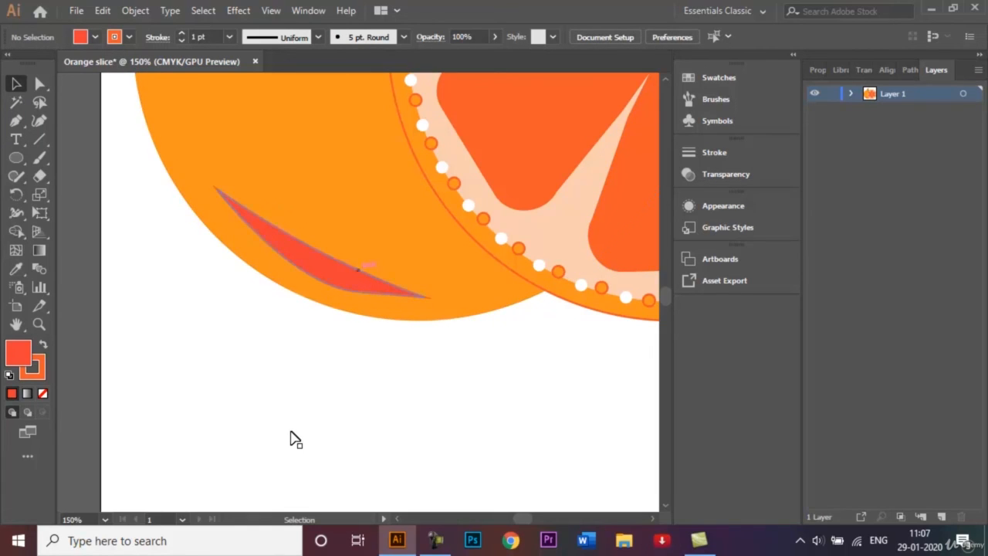
Fill the crescent with the same darker orange as its outline, C=0 M=80 Y=95 K=0.
left_click(344, 274)
left_click(95, 36)
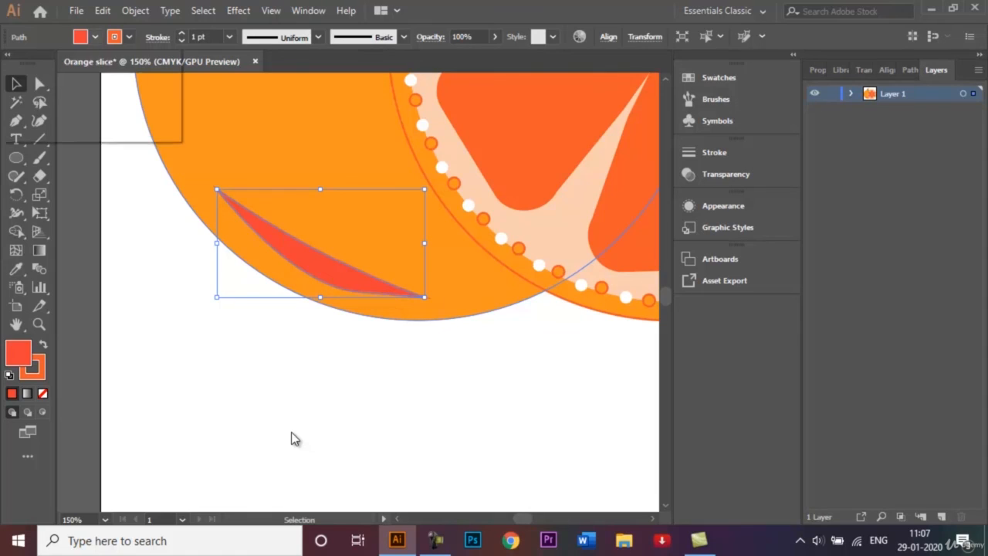
left_click(129, 62)
key("Escape")
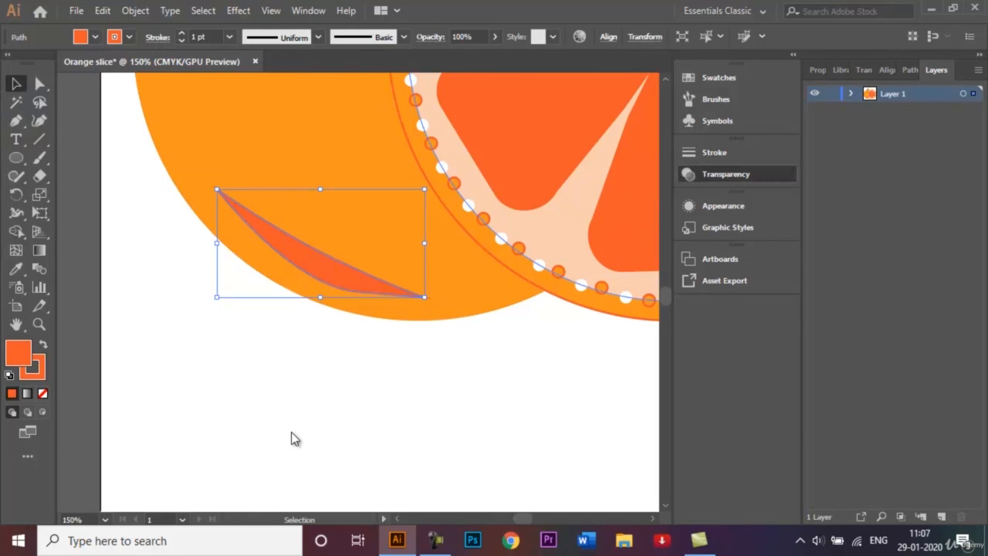
Set the crescent's opacity to 50% so it acts as a soft shadow, and deselect it.
left_click(726, 174)
left_click(621, 169)
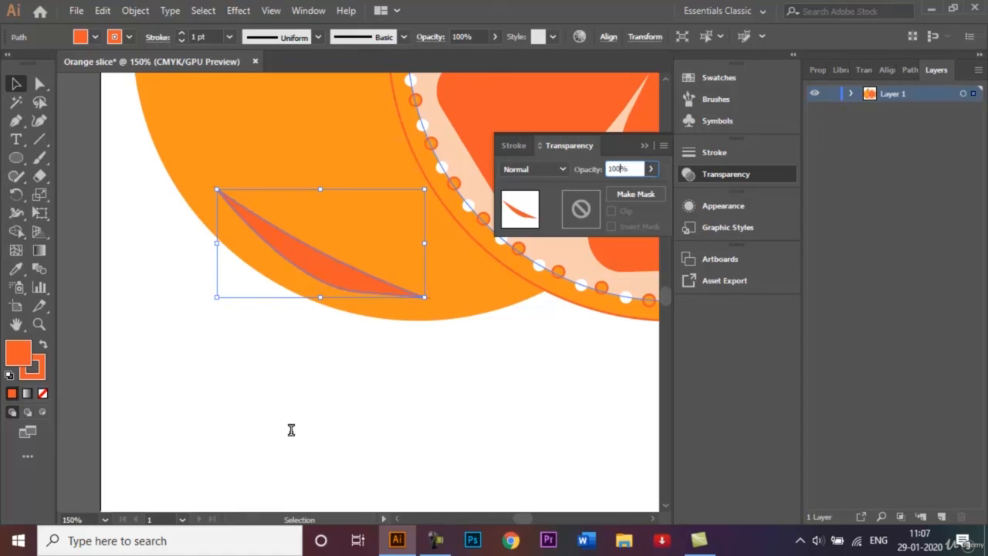
key("BackSpace")
key("BackSpace")
key("BackSpace")
type("50")
key("Return")
left_click(291, 438)
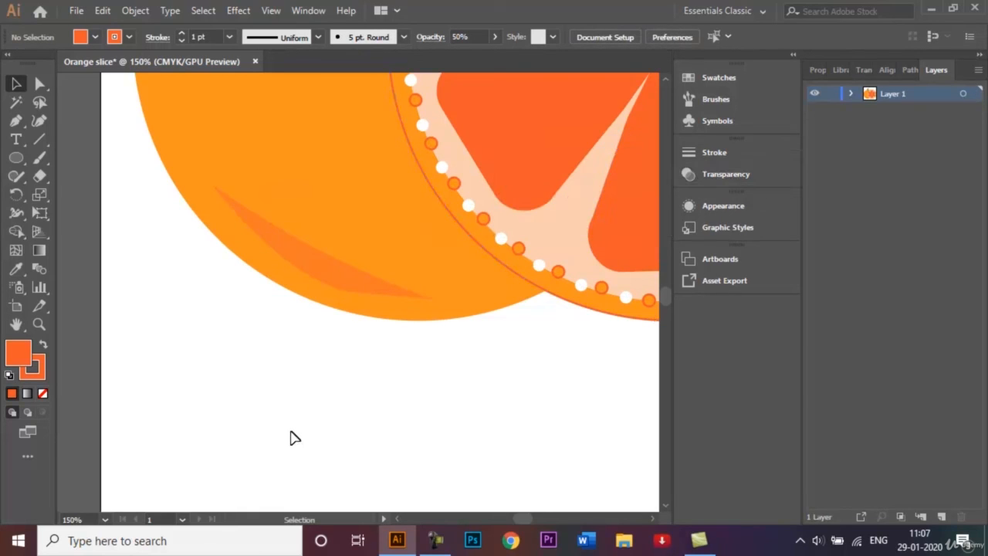
Save the illustration as Orange slice.ai in Adobe Illustrator format, keeping the Illustrator CC version and default options.
key("ctrl+0")
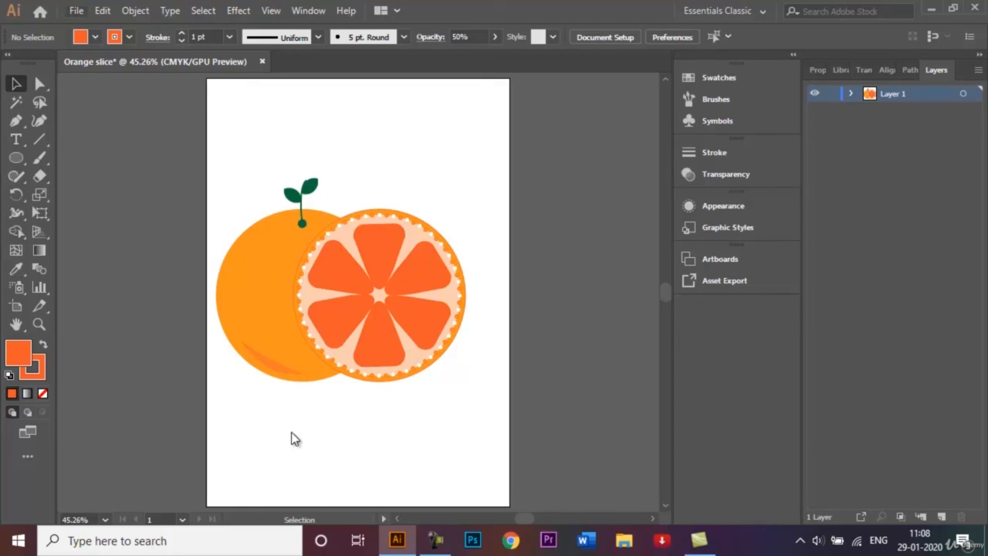
key("alt+f")
key("Down")
key("Down")
key("Down")
key("Down")
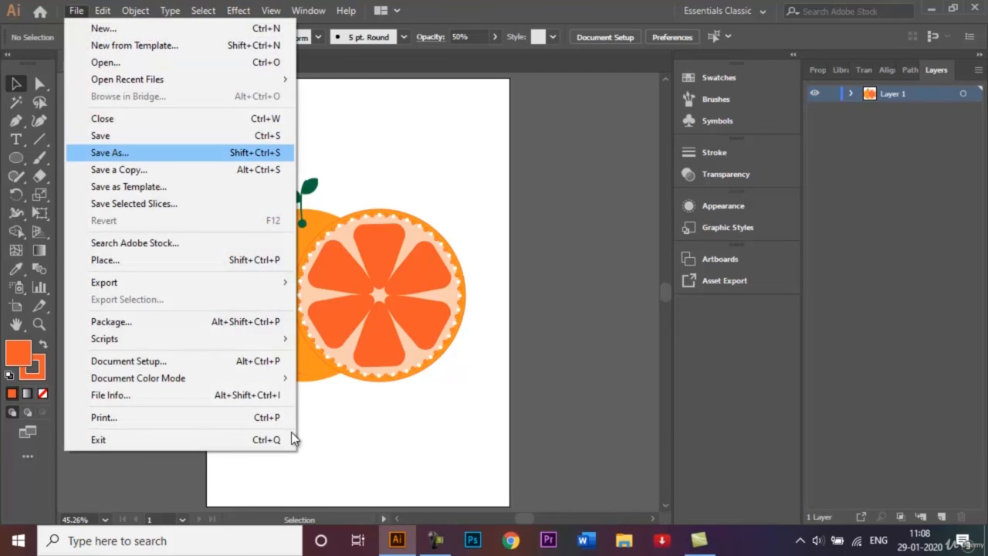
key("Return")
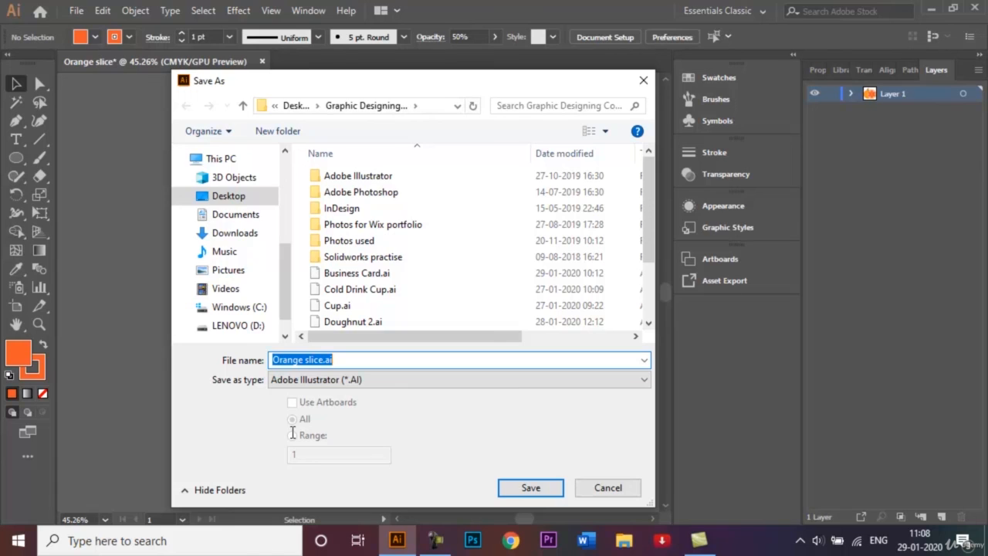
key("Return")
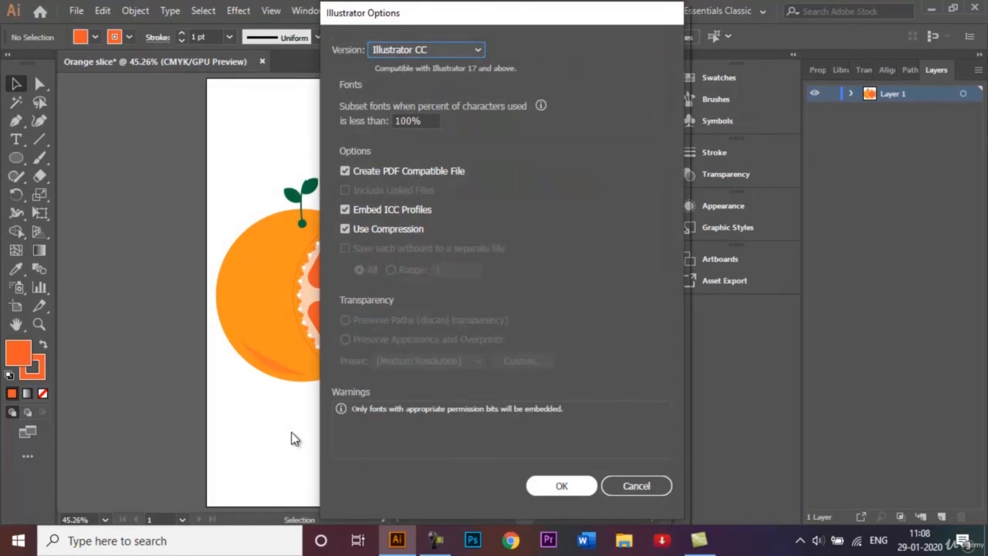
key("Return")
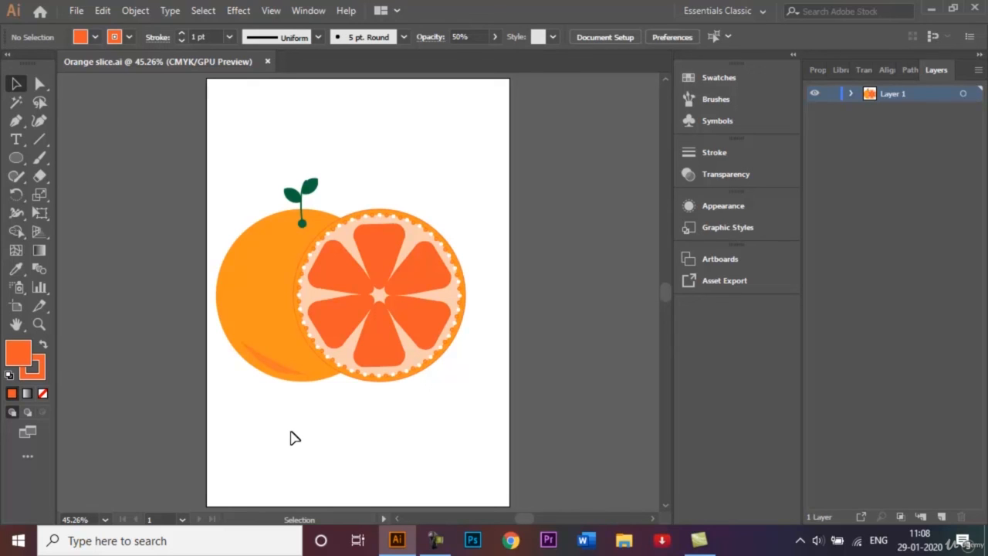
key("alt+Tab")
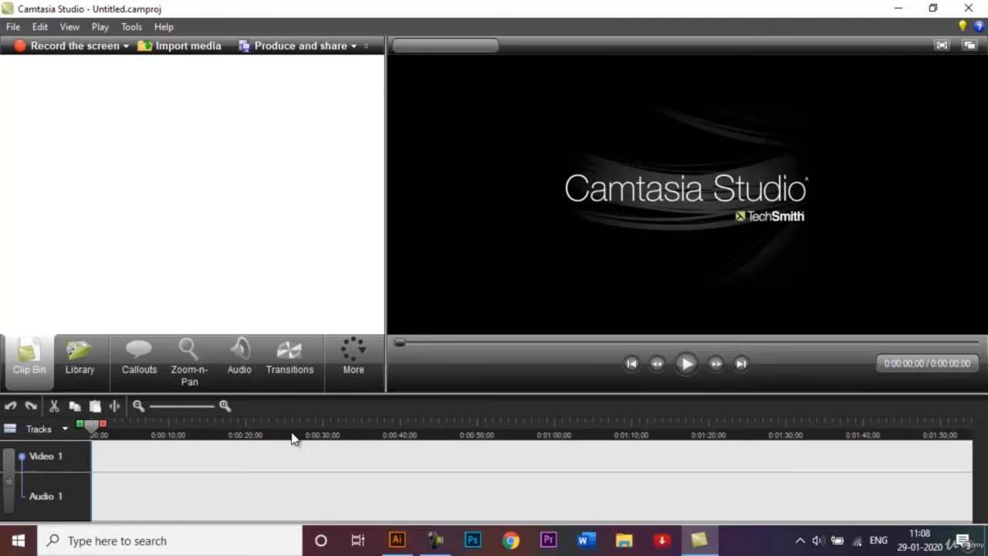